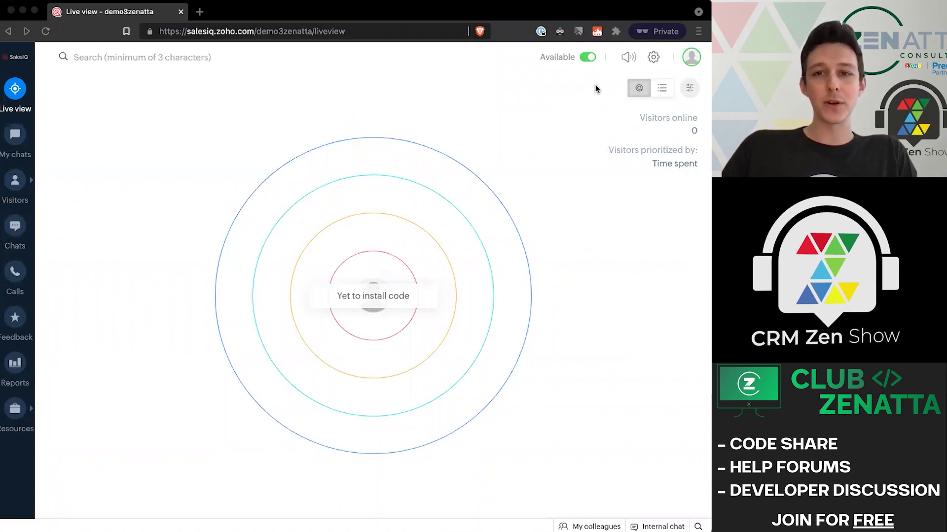
Open Zoho SalesIQ Settings from the gear icon in the top bar.
click(653, 58)
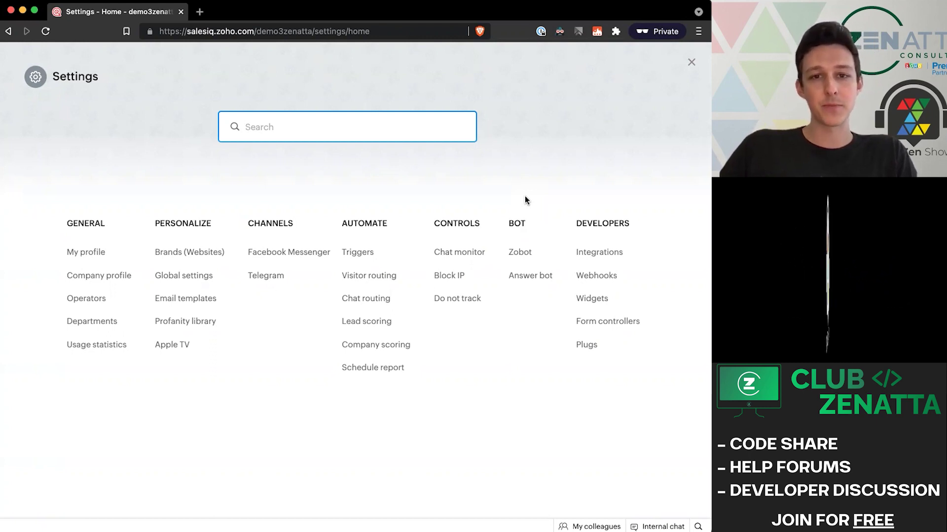
Go to the Answer bot settings and open the existing bot on its Bot Profile step.
click(520, 211)
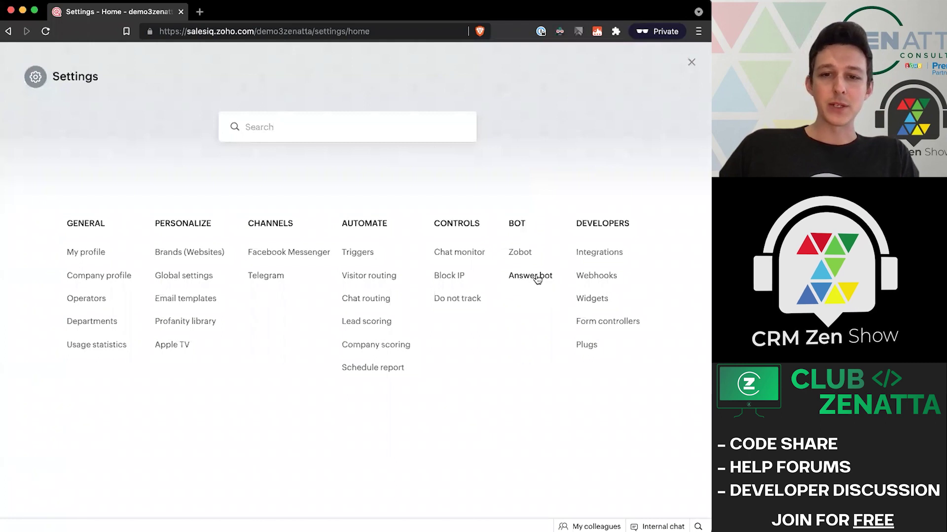
click(521, 279)
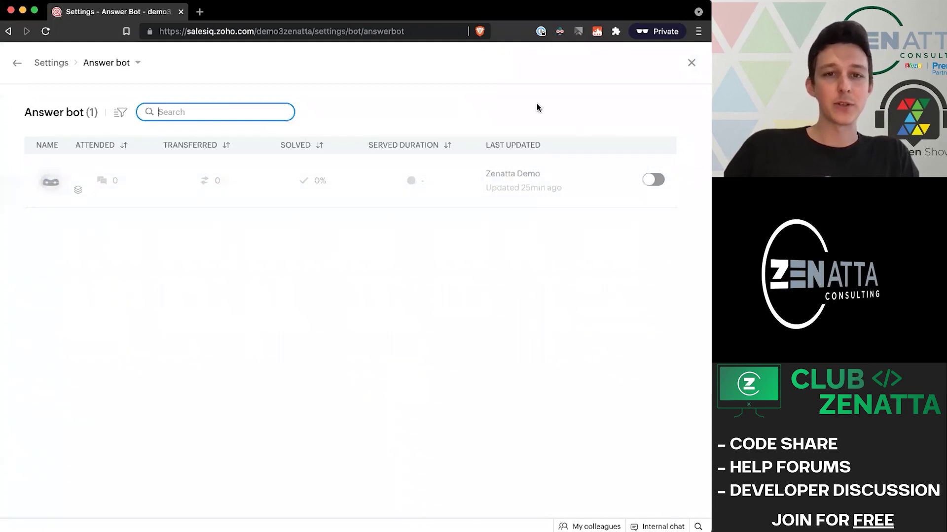
click(174, 187)
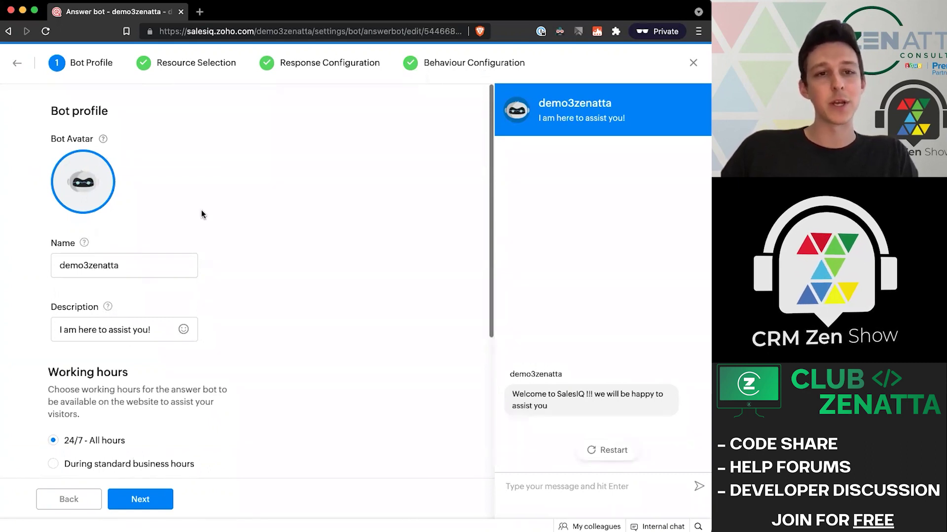
Rename the answer bot to 'HelperBot' and save it.
scroll(202, 214, down, 1)
scroll(202, 214, up, 1)
mouse_move(79, 189)
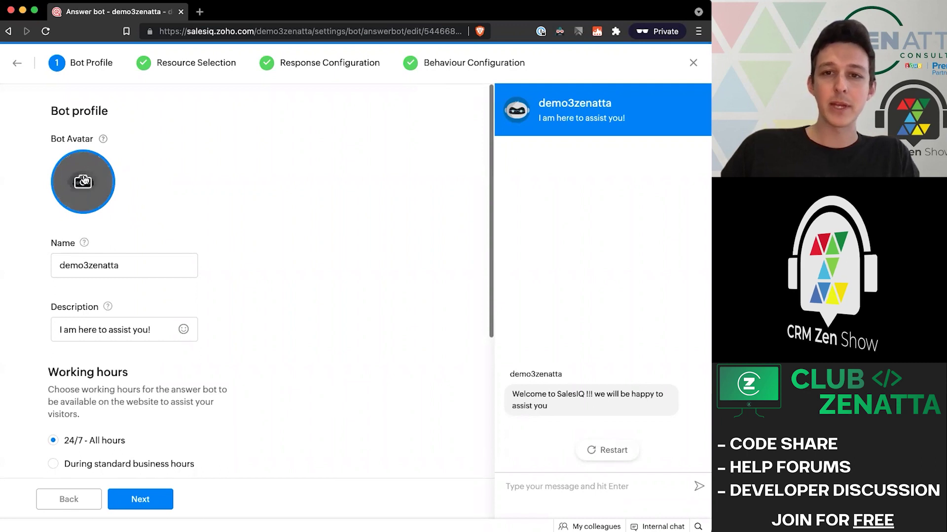
double_click(149, 264)
text(HelperBot)
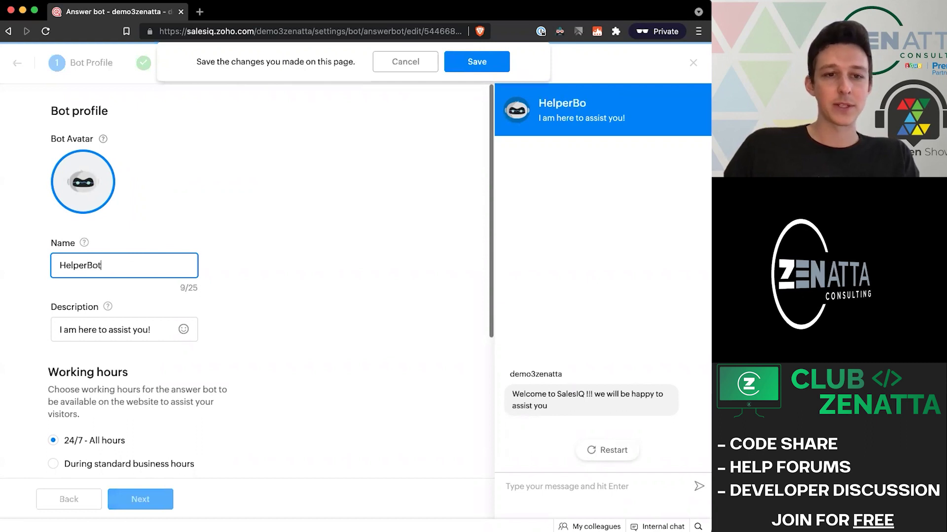
key(Return)
click(469, 67)
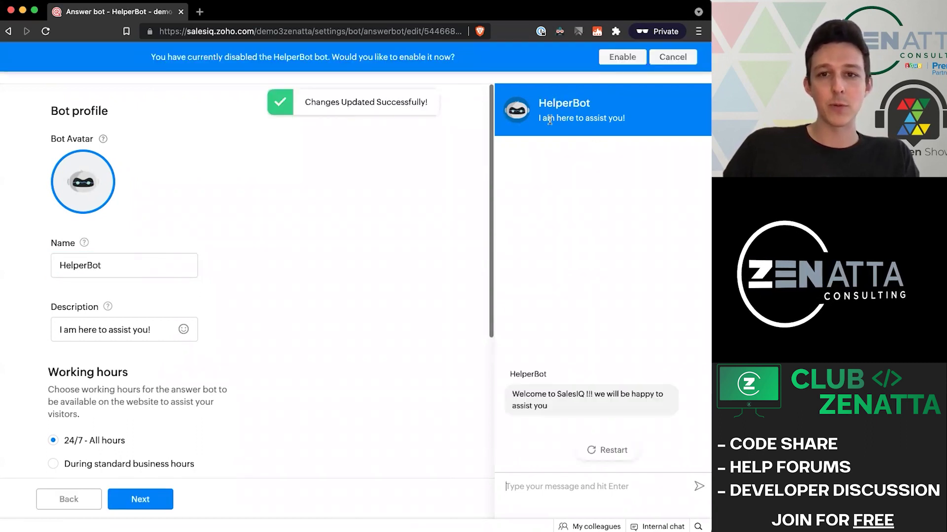
Decline enabling the bot for now and advance to the Resource Selection step.
scroll(64, 255, down, 2)
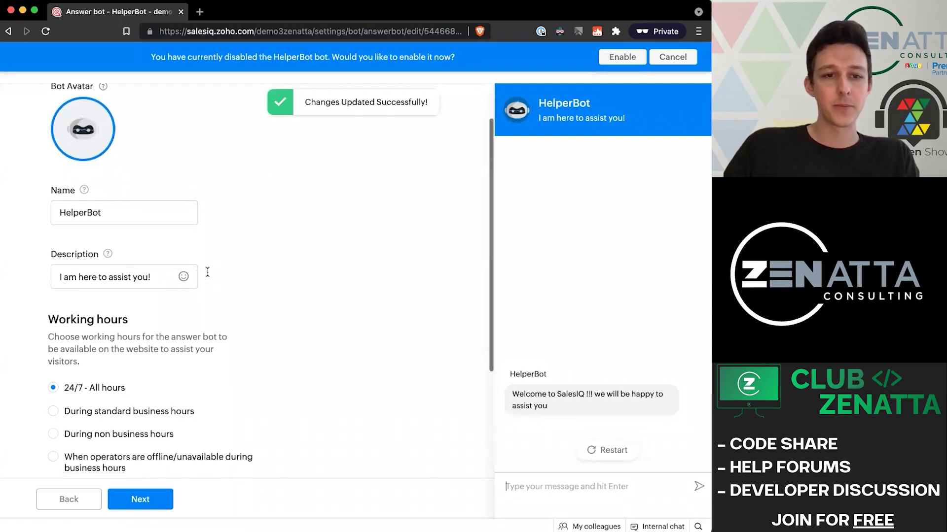
drag(64, 277, 329, 240)
click(329, 240)
drag(537, 119, 626, 121)
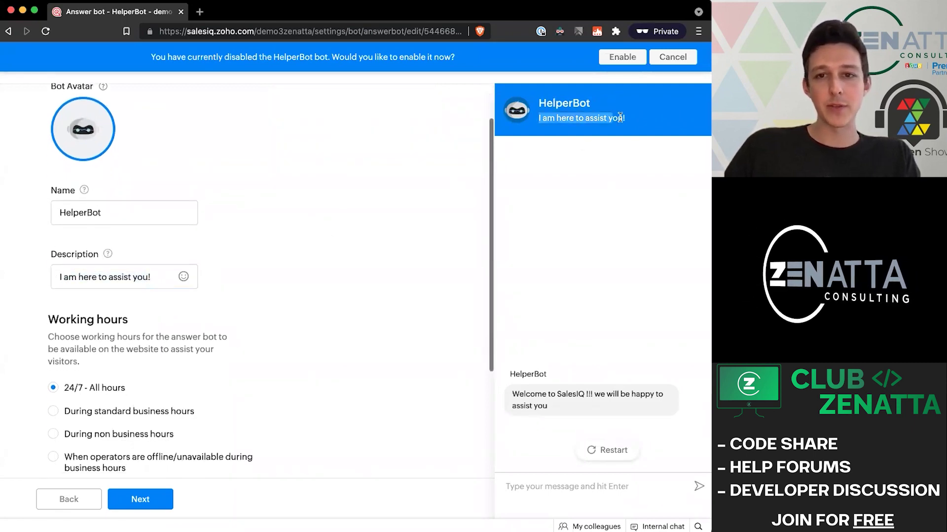
click(426, 167)
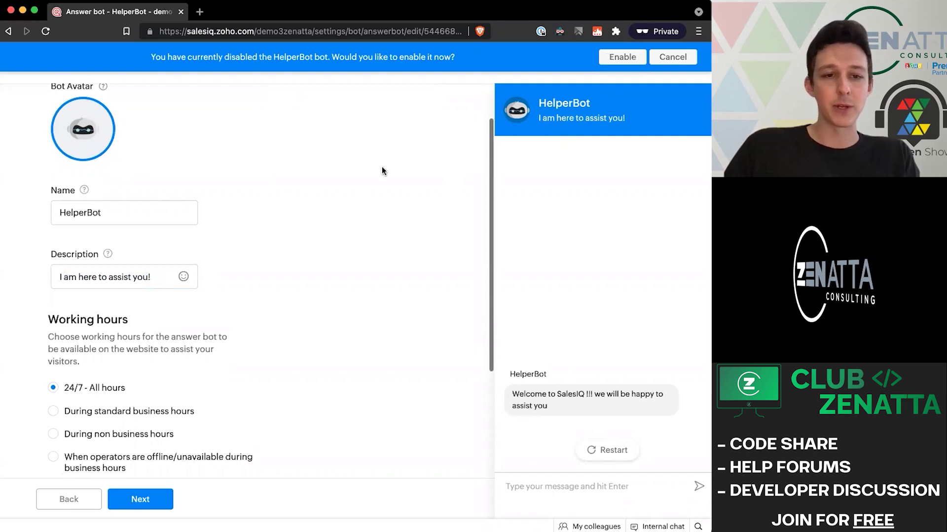
scroll(343, 192, down, 3)
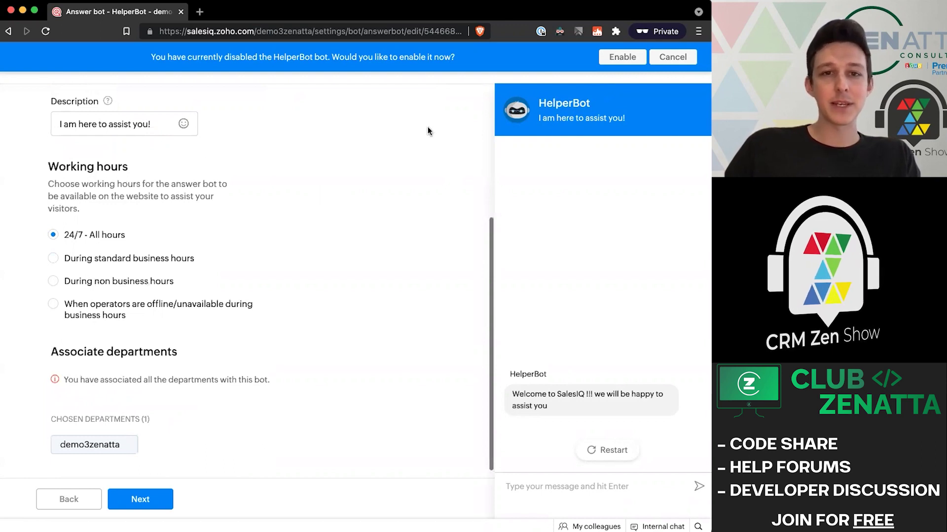
click(689, 57)
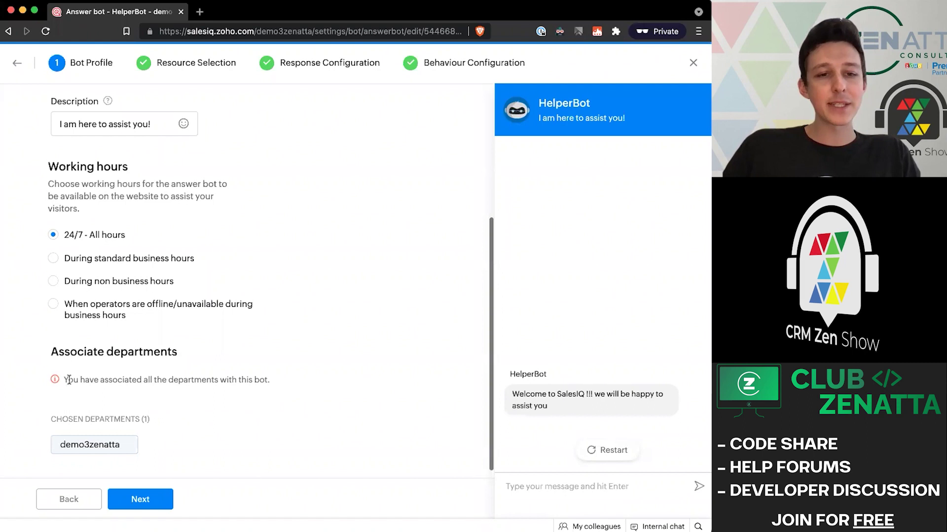
drag(51, 352, 174, 352)
click(174, 352)
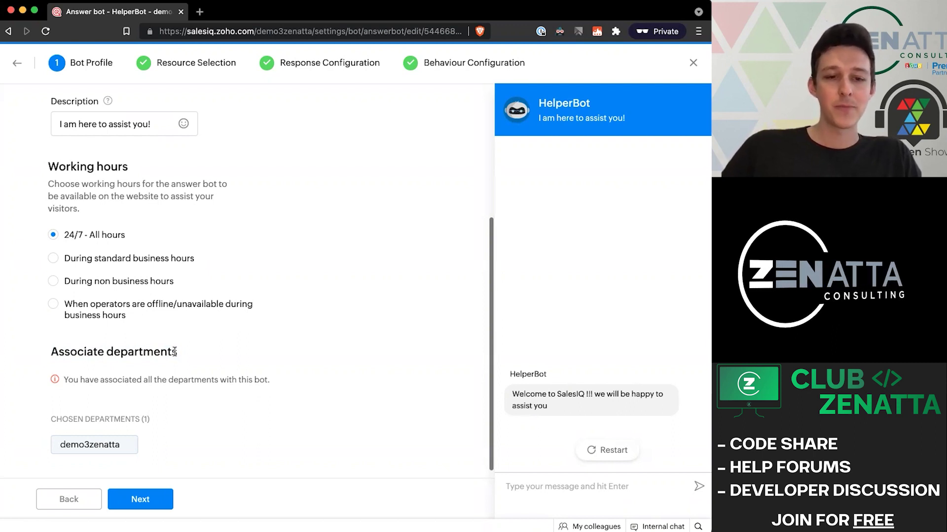
click(156, 501)
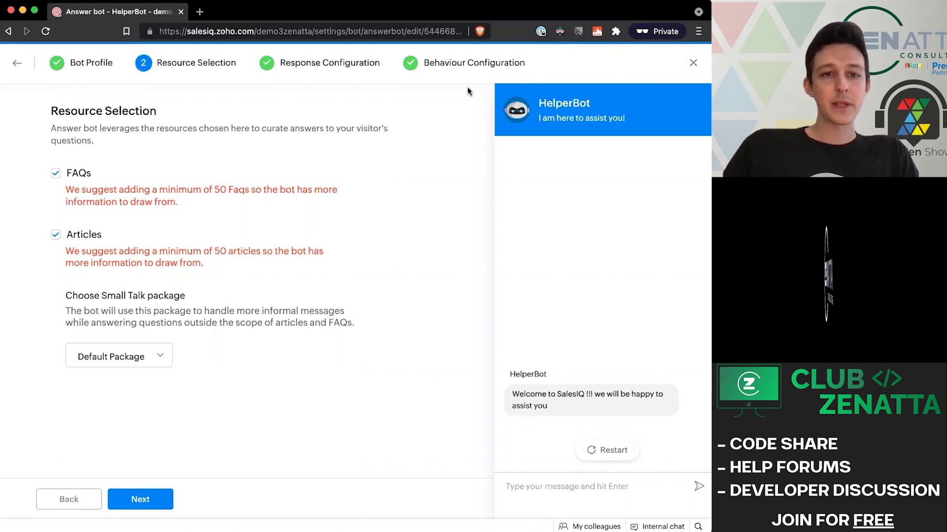
Close the HelperBot Answer Bot editor to return to Settings home.
click(693, 65)
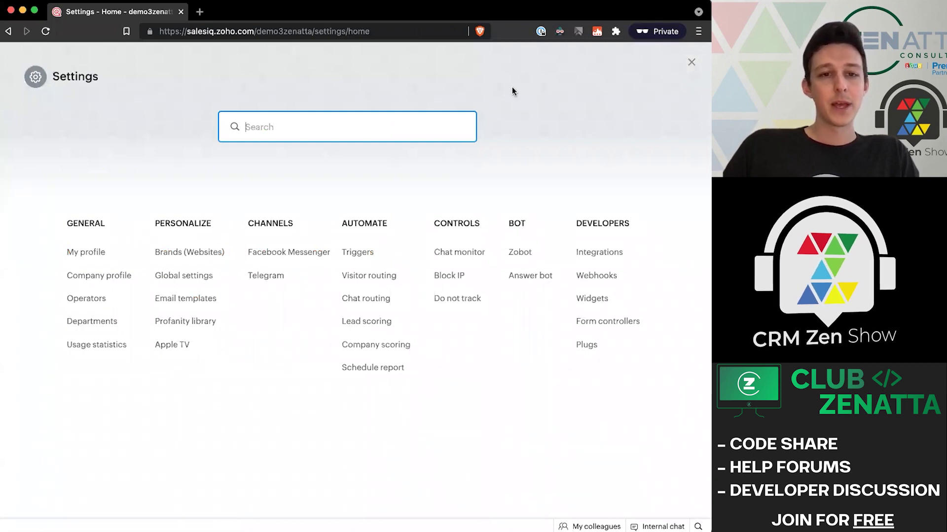
Exit Settings and open Resources > FAQs, which has no FAQs yet.
click(692, 63)
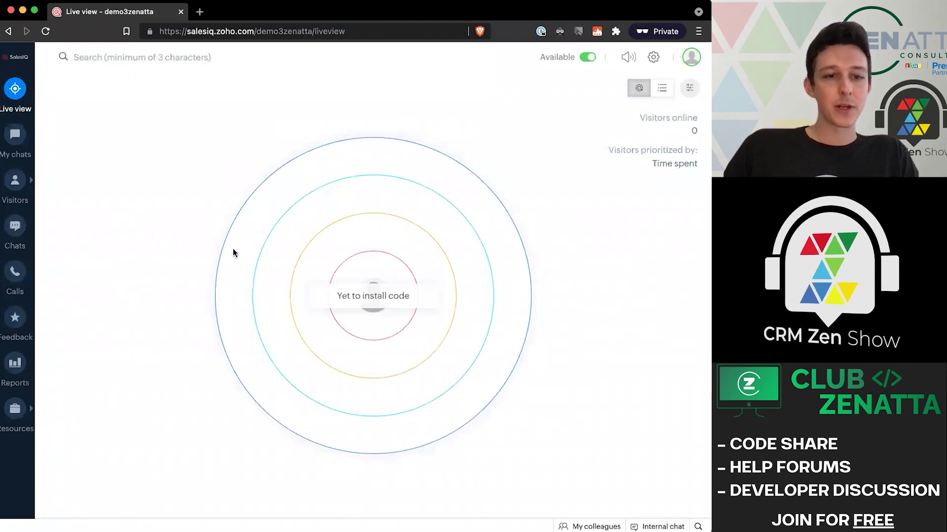
mouse_move(28, 411)
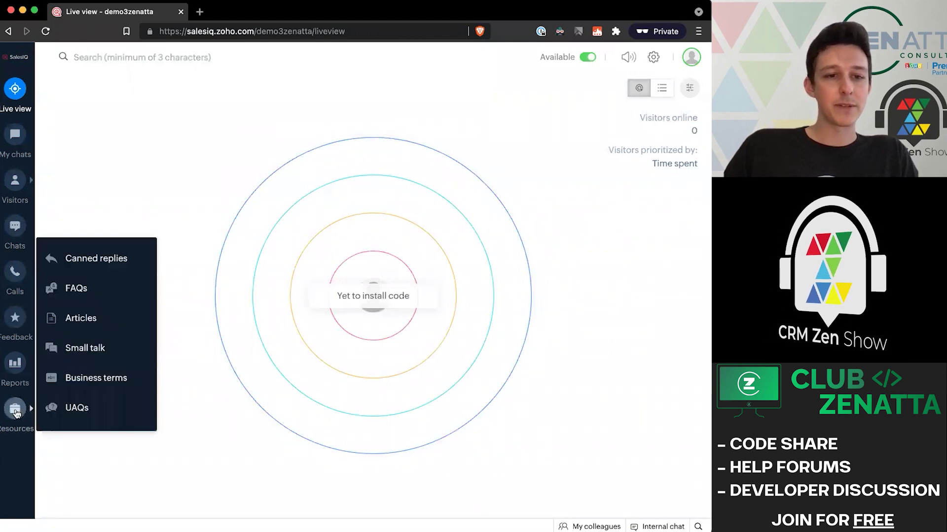
click(91, 299)
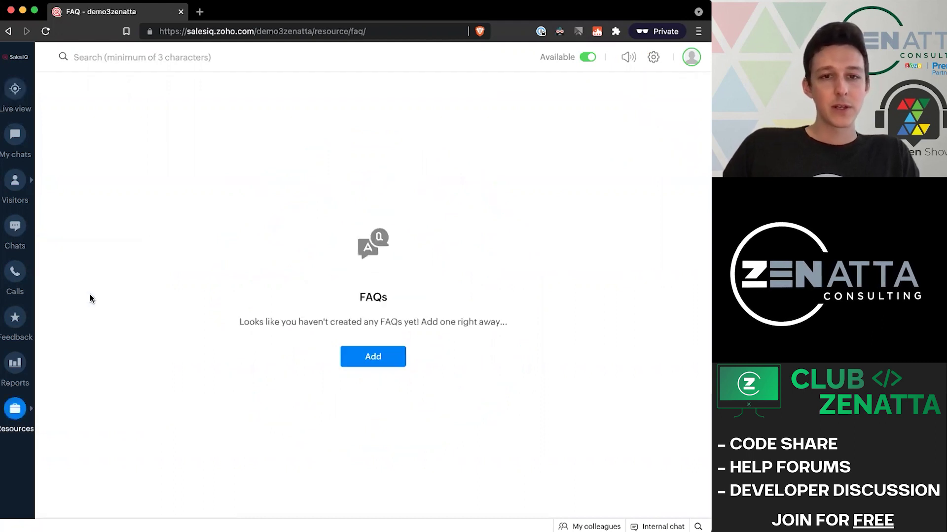
drag(238, 327, 504, 322)
click(501, 322)
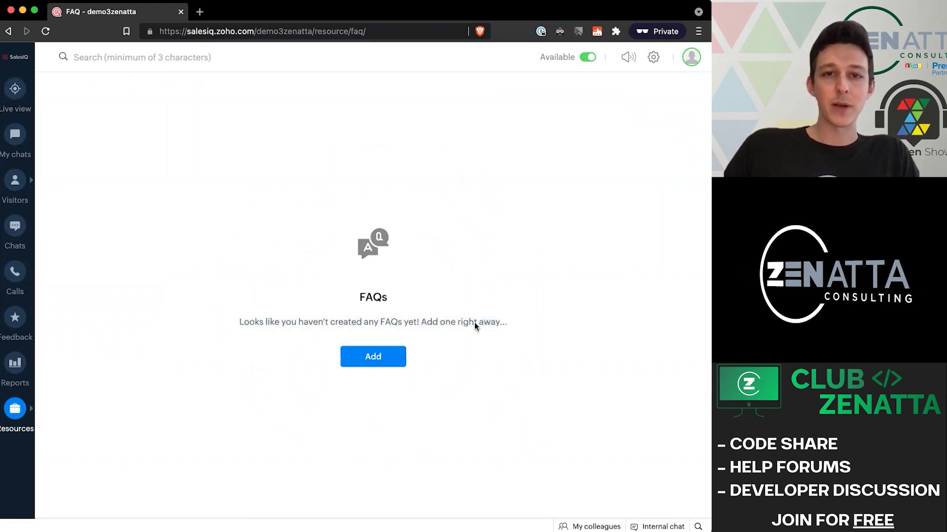
Start a new FAQ with questions 'How to reset my password' and 'reset my password'.
click(382, 357)
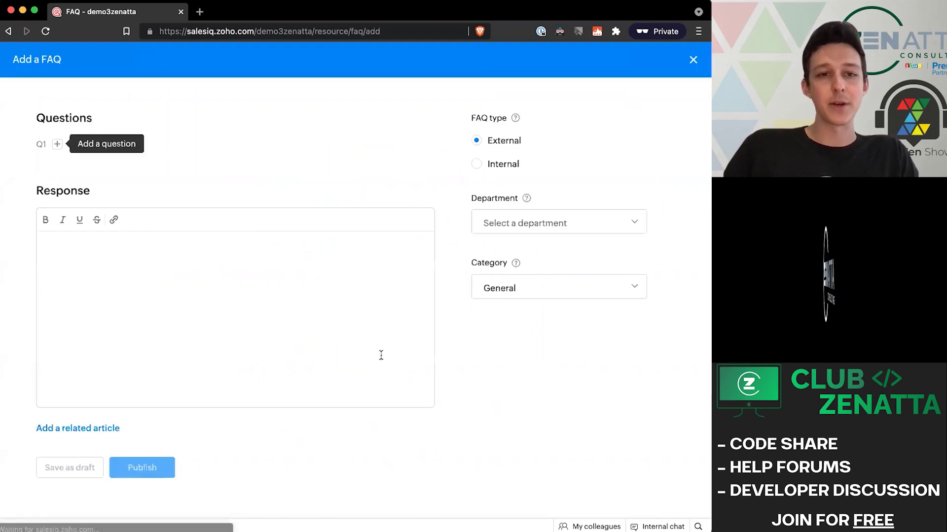
click(58, 145)
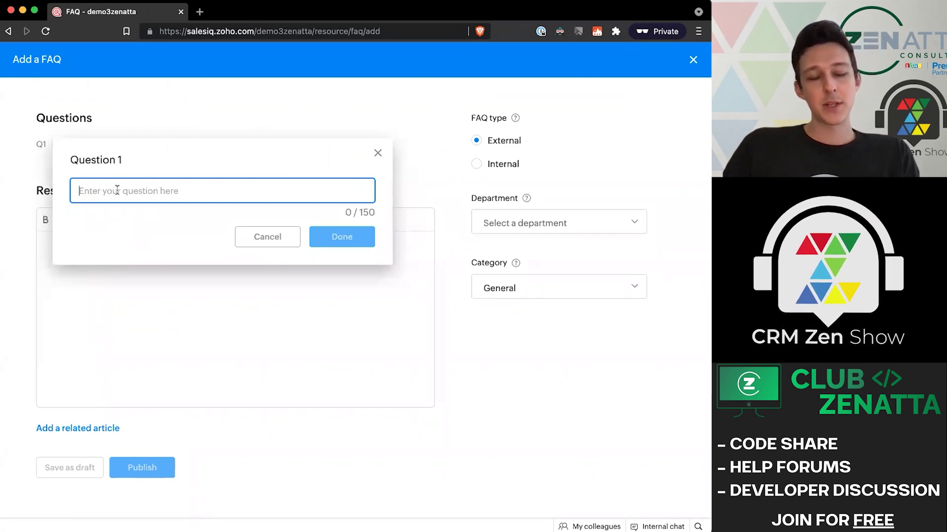
text(How to)
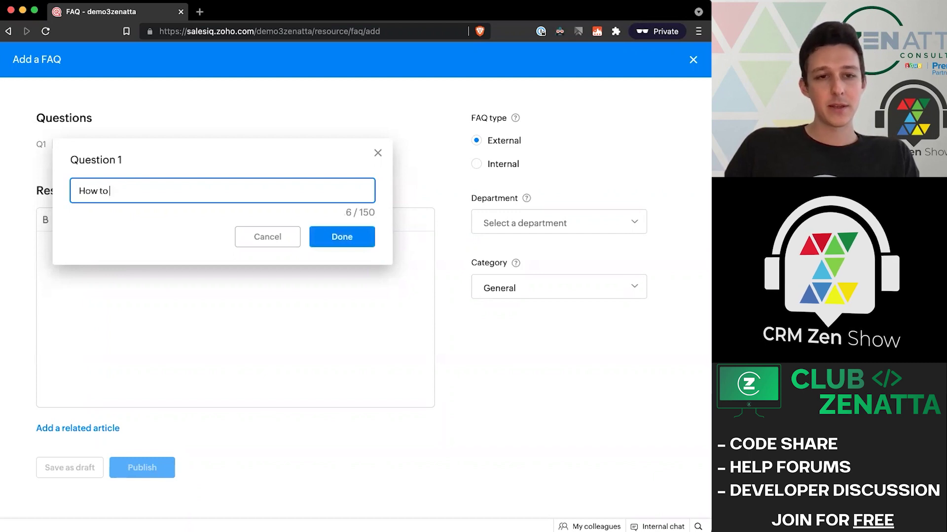
text( reset my password)
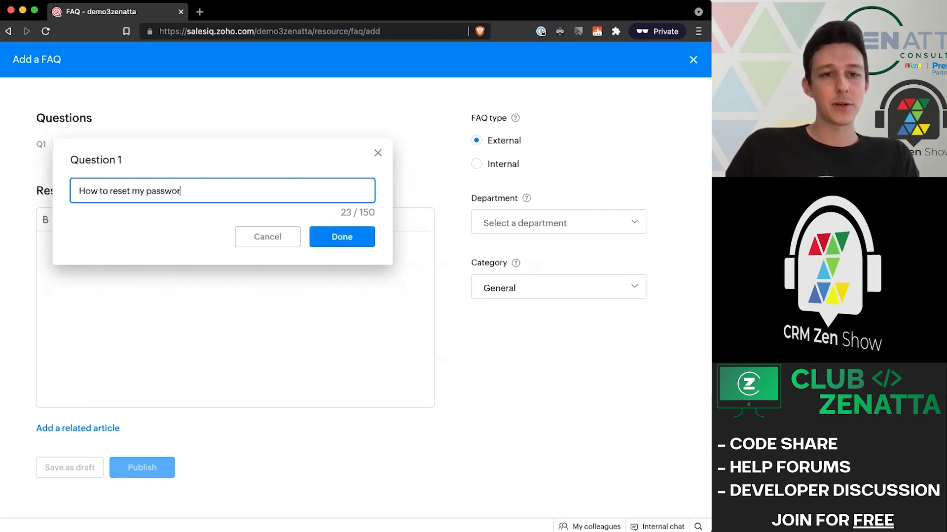
click(347, 236)
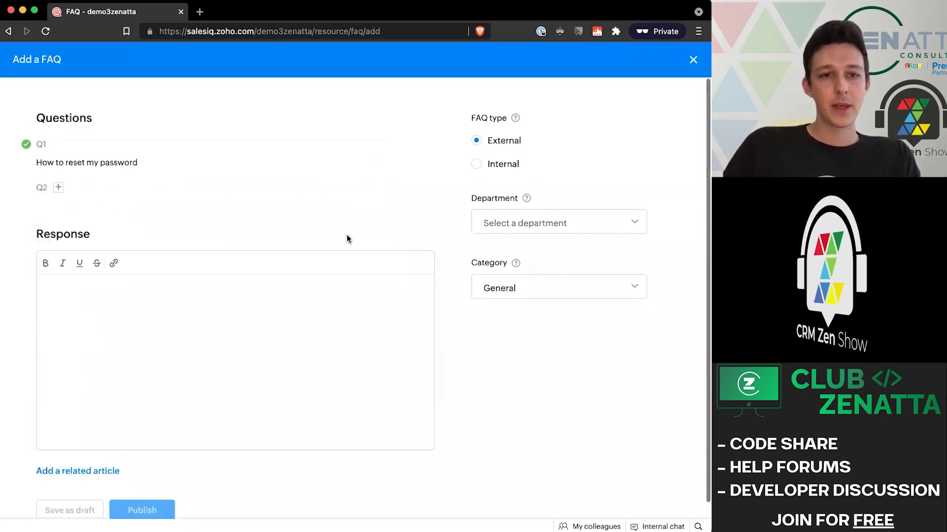
click(58, 188)
text(res)
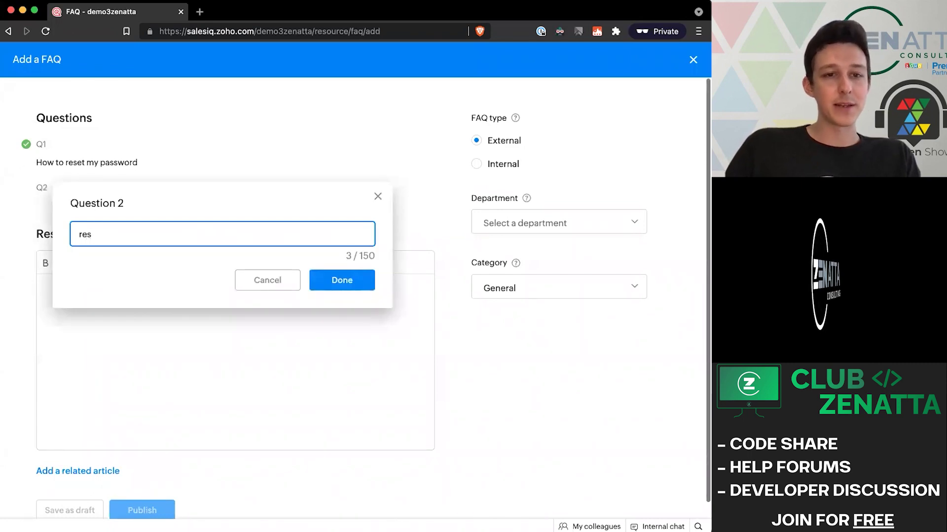
text(et my passwo)
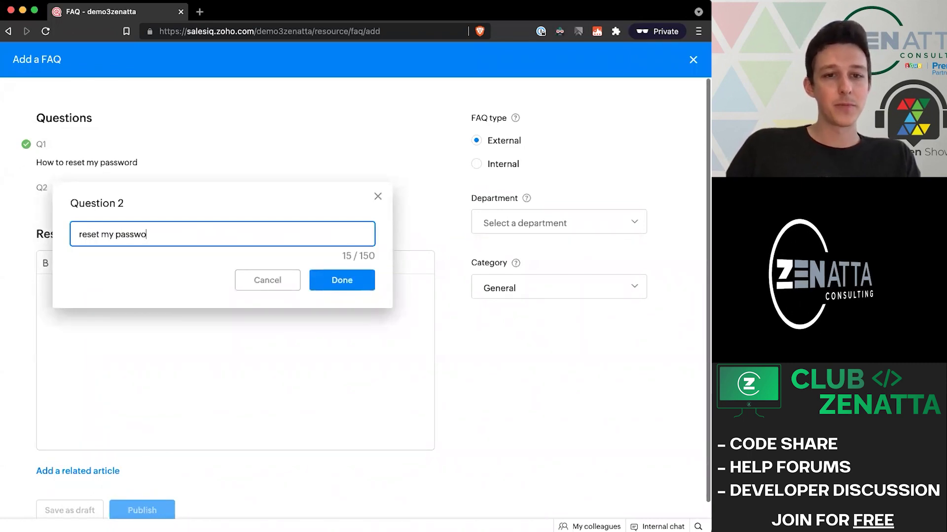
text(rd)
key(Return)
Add 'password reset' as a third question and keep Q1 as the default.
click(58, 232)
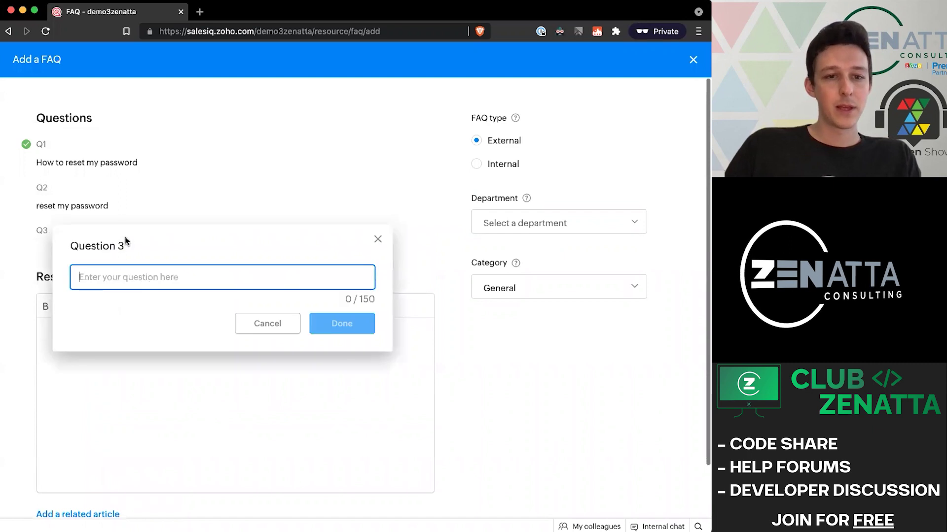
text(password reset)
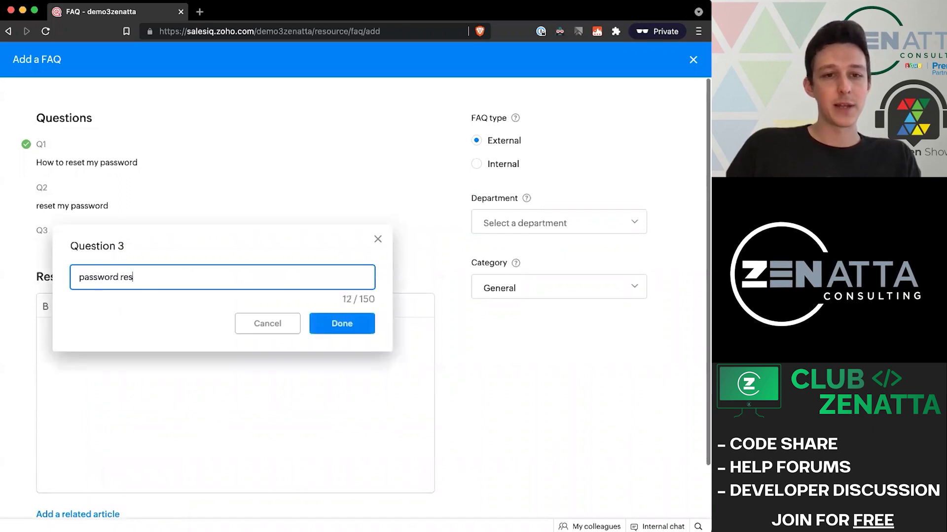
click(345, 323)
scroll(317, 216, down, 3)
scroll(317, 218, up, 2)
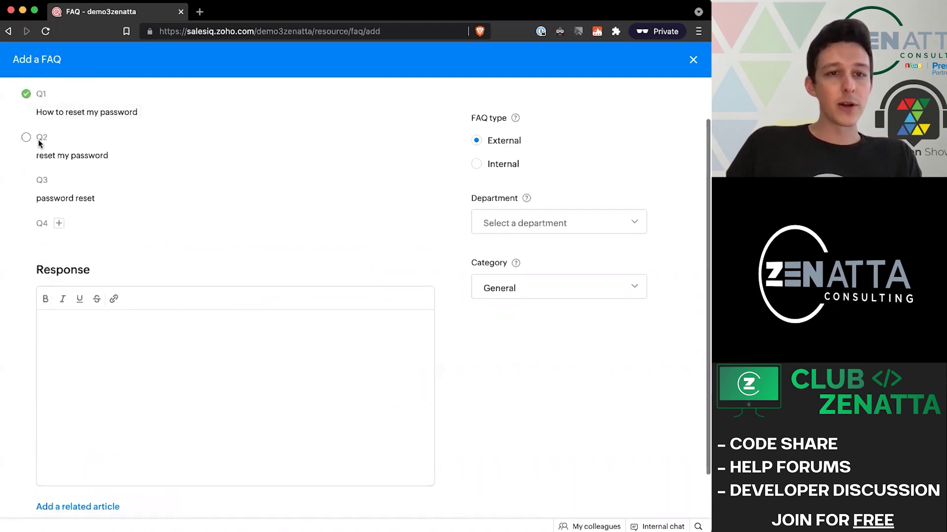
click(26, 139)
click(26, 180)
click(26, 94)
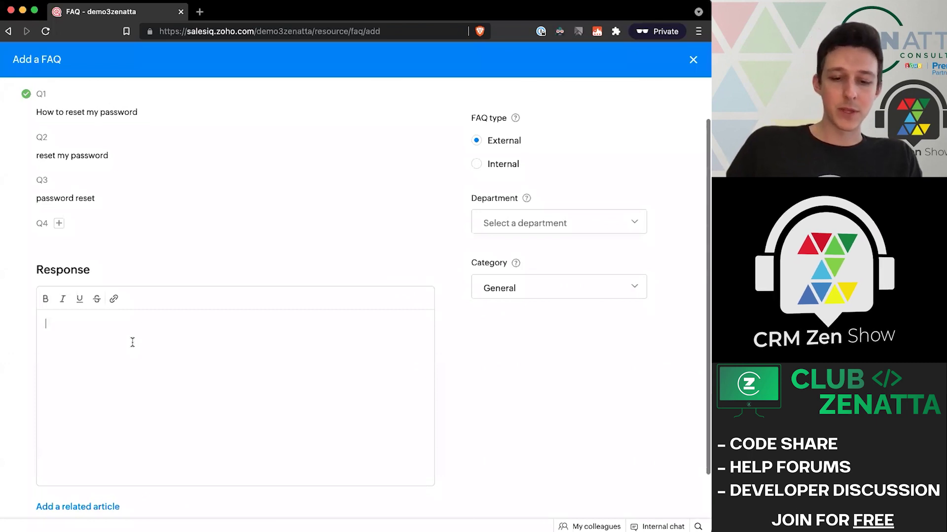
Write the response pointing to the 'Reset my password' link on the Sign-in page.
text(On the S)
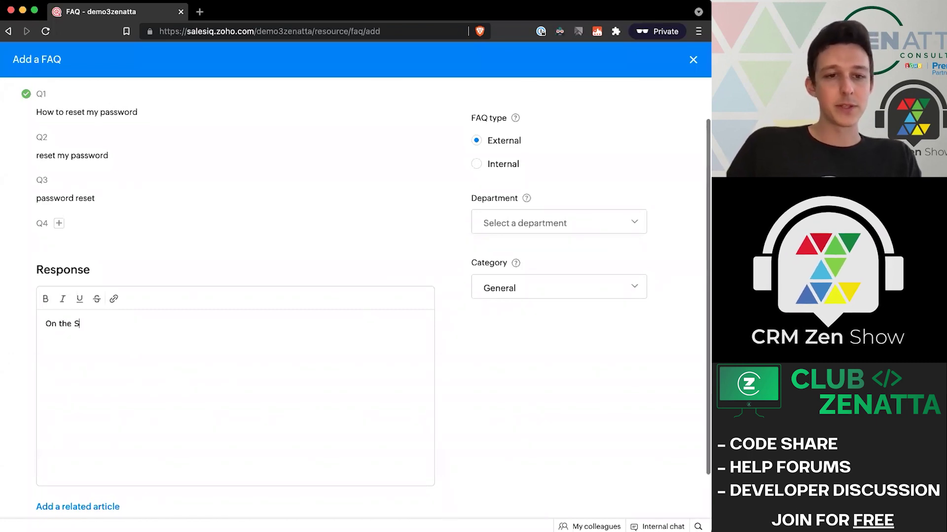
text(ign-in page, there)
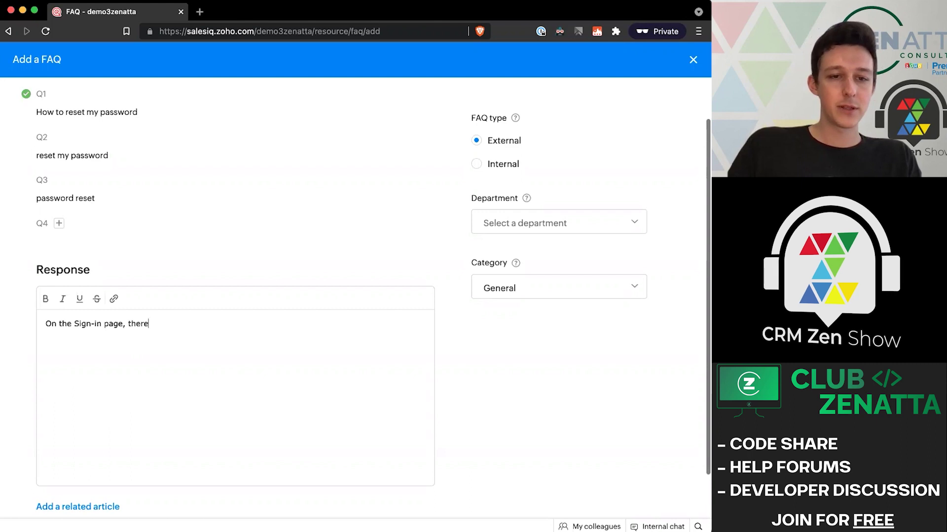
text( is a link to "Rese)
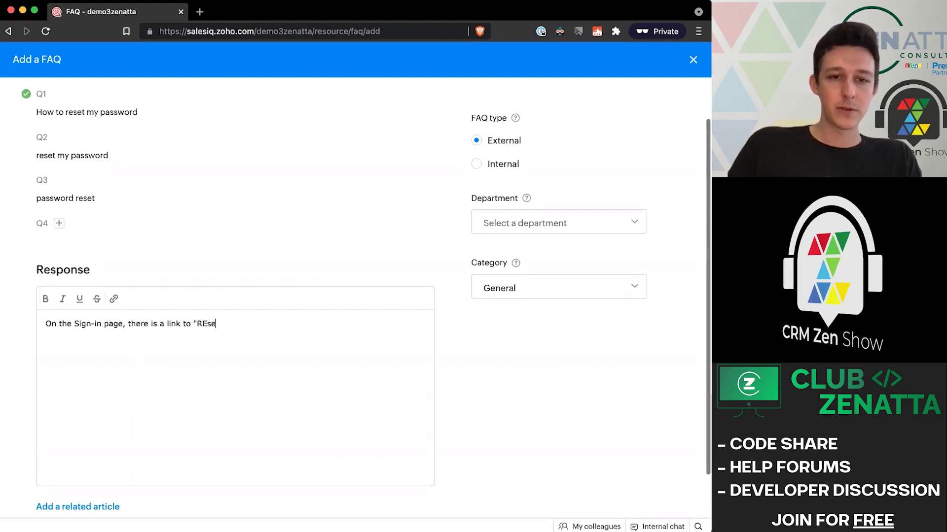
key(BackSpace)
key(BackSpace)
text(set my password)
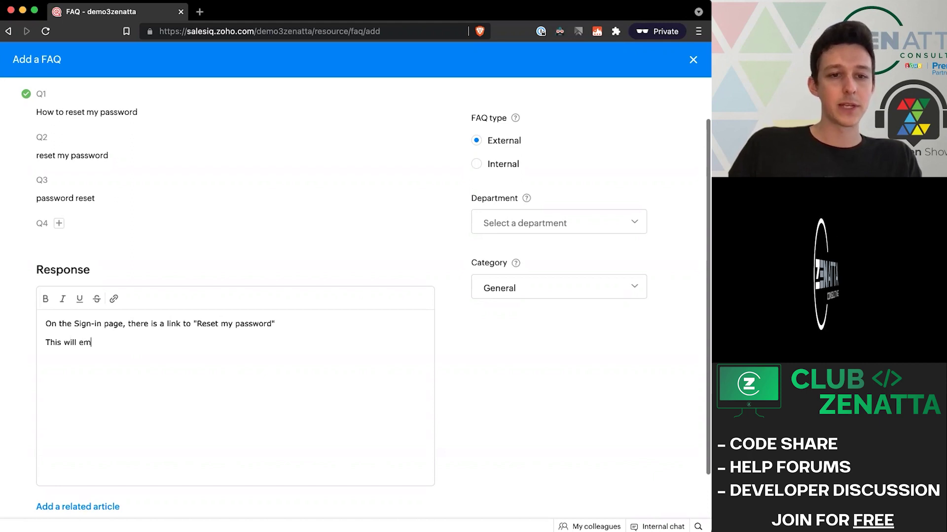
text(you)
key(BackSpace)
key(BackSpace)
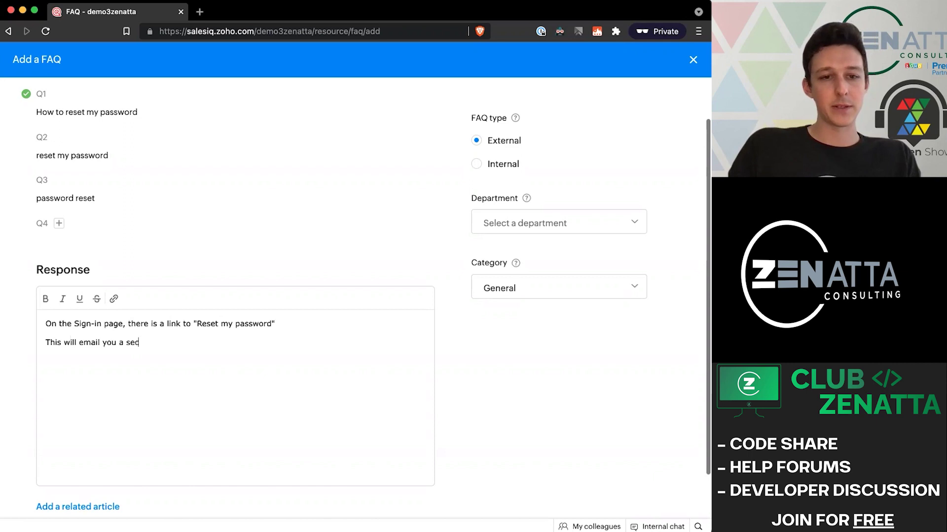
key(BackSpace)
key(BackSpace)
text(link )
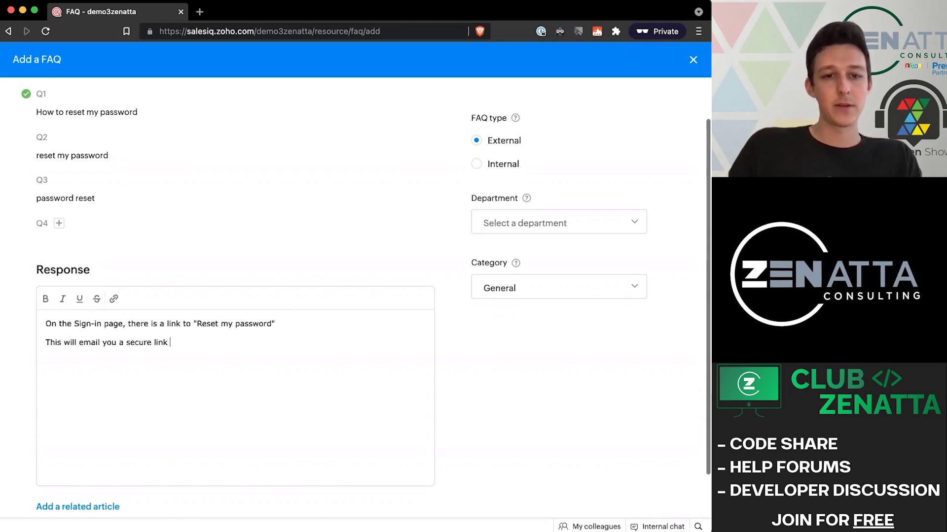
text(to make this change)
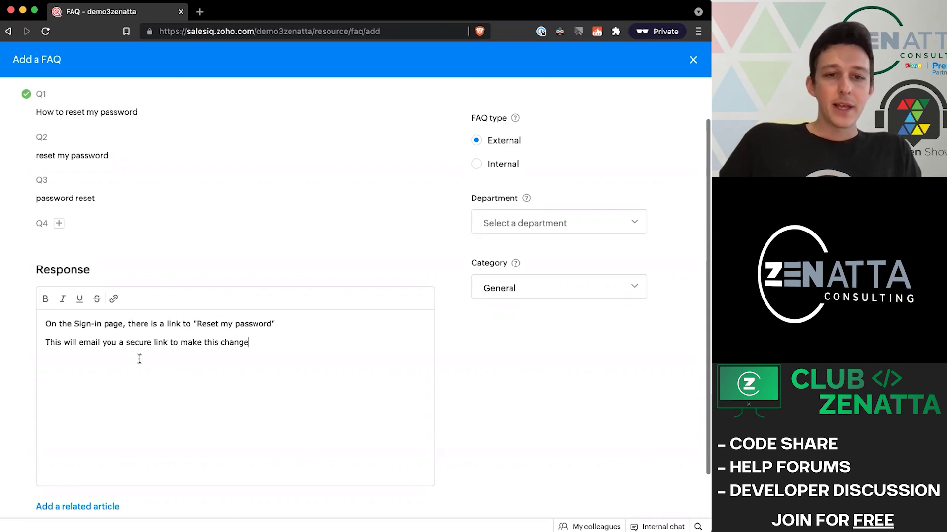
Assign the FAQ to the demo3zenatta department, publish it, and open it for review.
scroll(60, 172, up, 1)
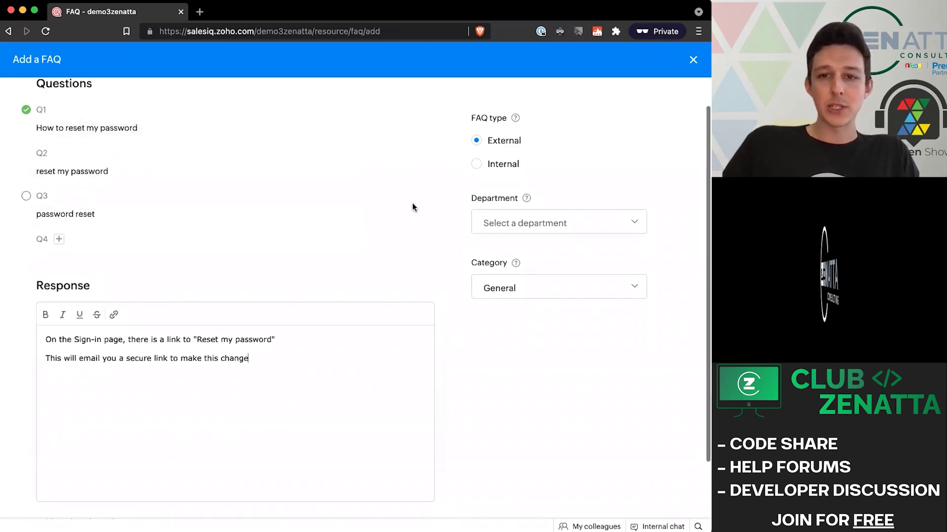
click(503, 223)
click(516, 252)
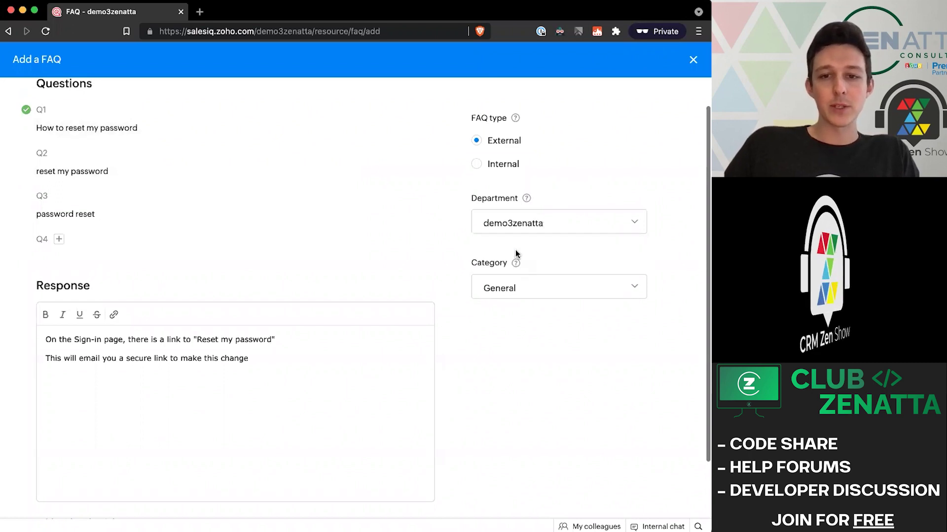
scroll(393, 260, down, 3)
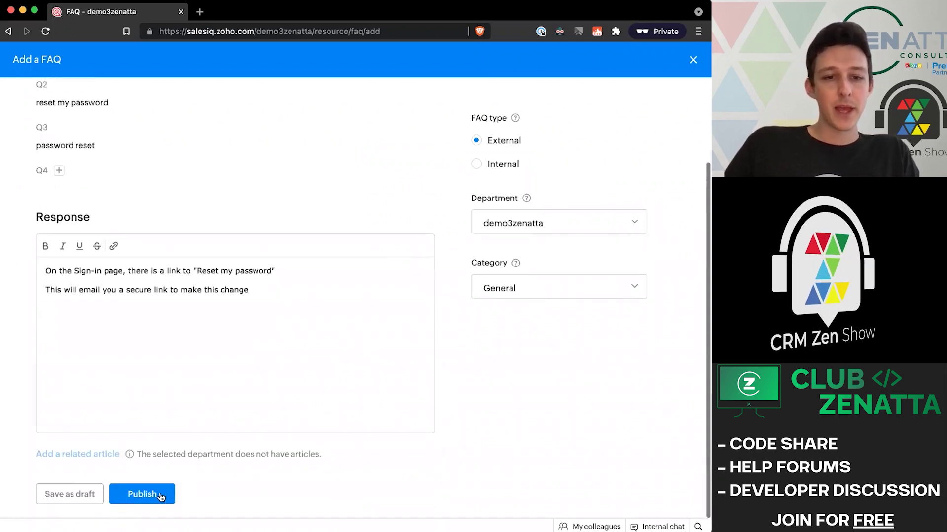
click(142, 495)
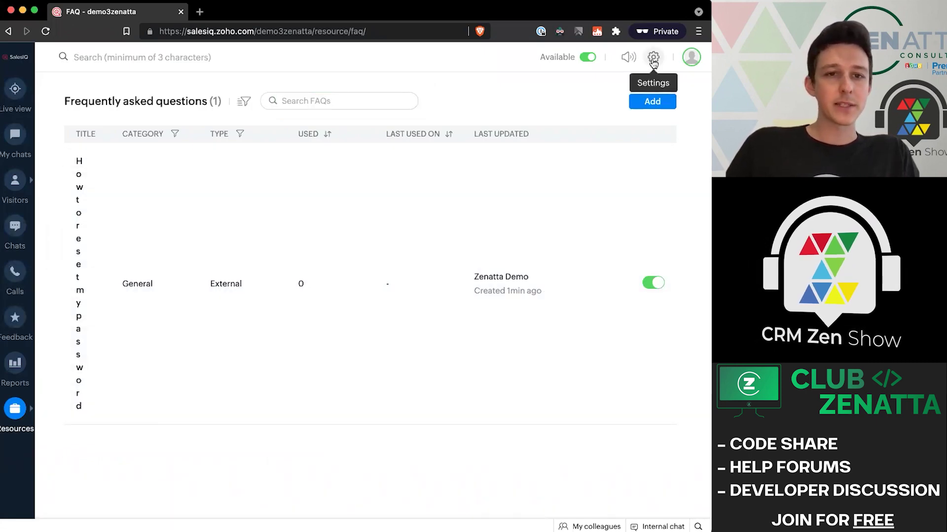
click(244, 237)
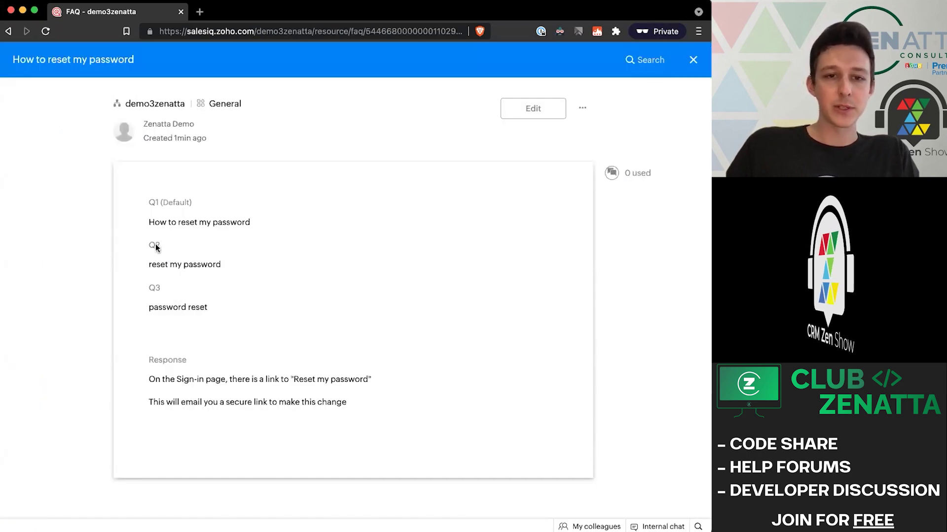
Close the FAQ and open HelperBot from Settings > Answer bot.
click(693, 61)
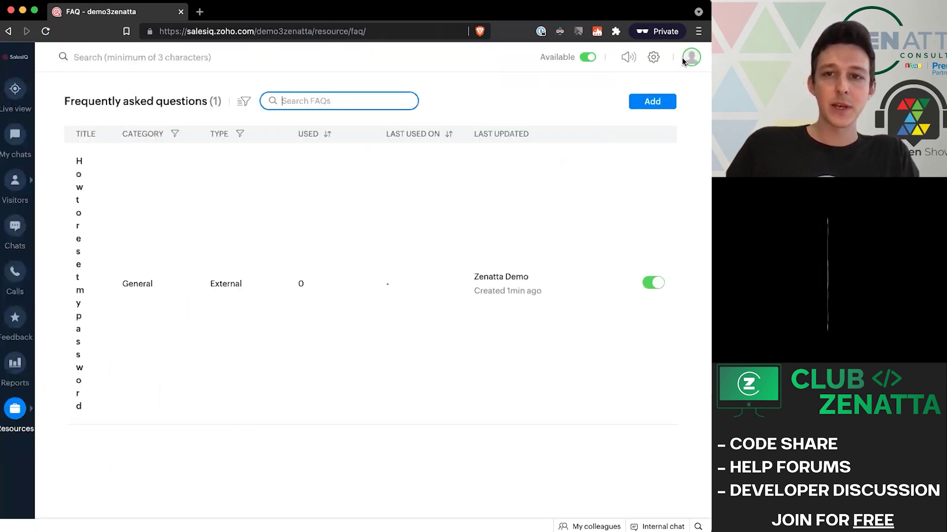
click(652, 58)
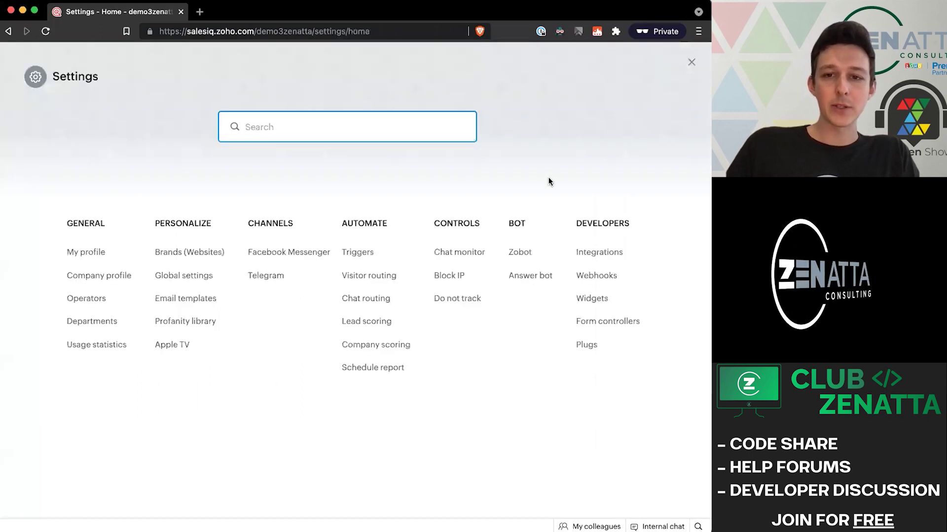
click(529, 275)
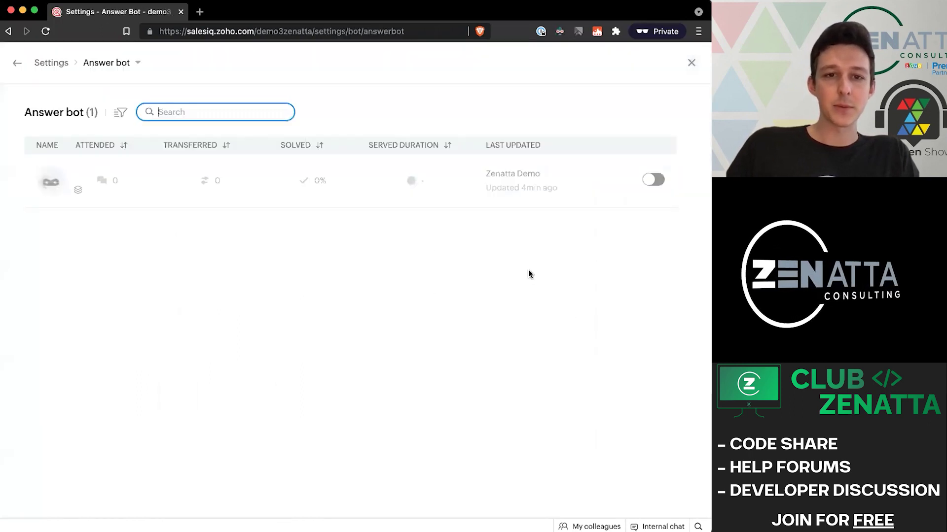
click(454, 188)
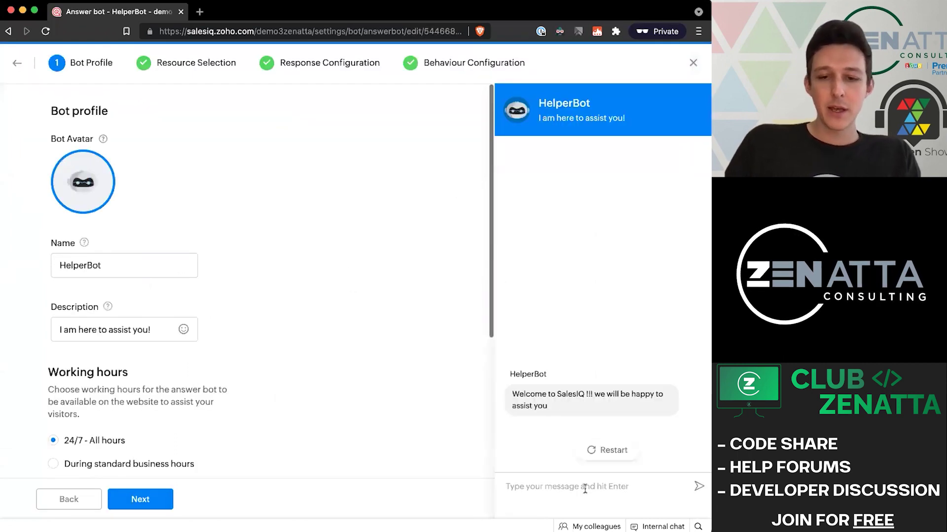
Send 'reset my password' in the preview chat and check the FAQ reply.
text(reset my password)
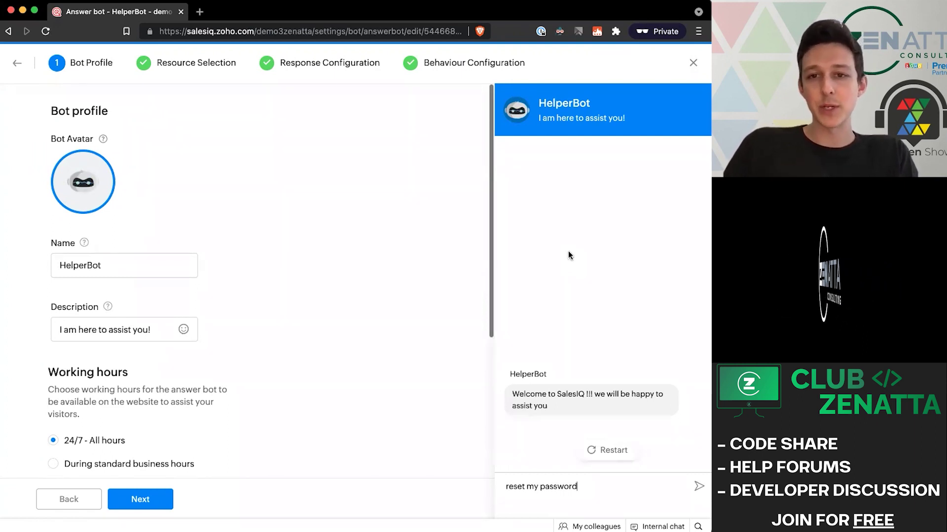
key(Return)
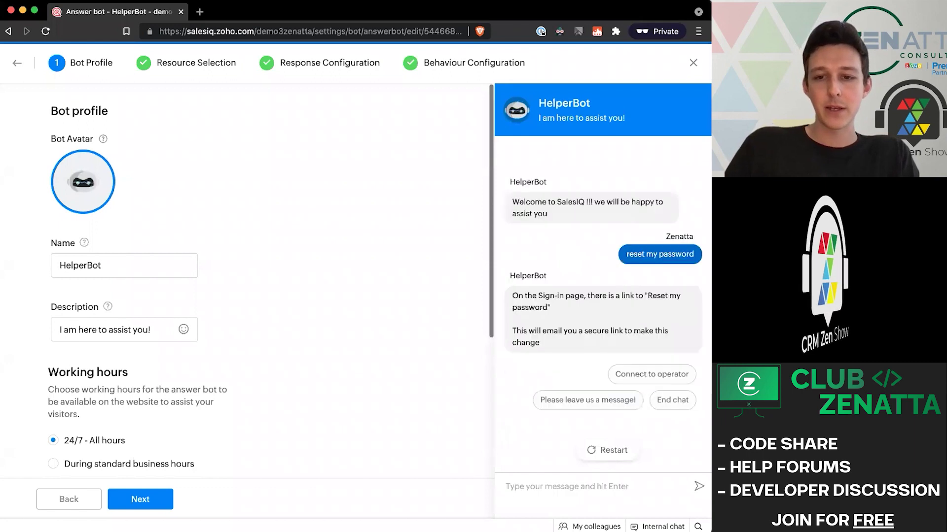
triple_click(555, 311)
click(546, 337)
drag(546, 337, 537, 301)
click(535, 302)
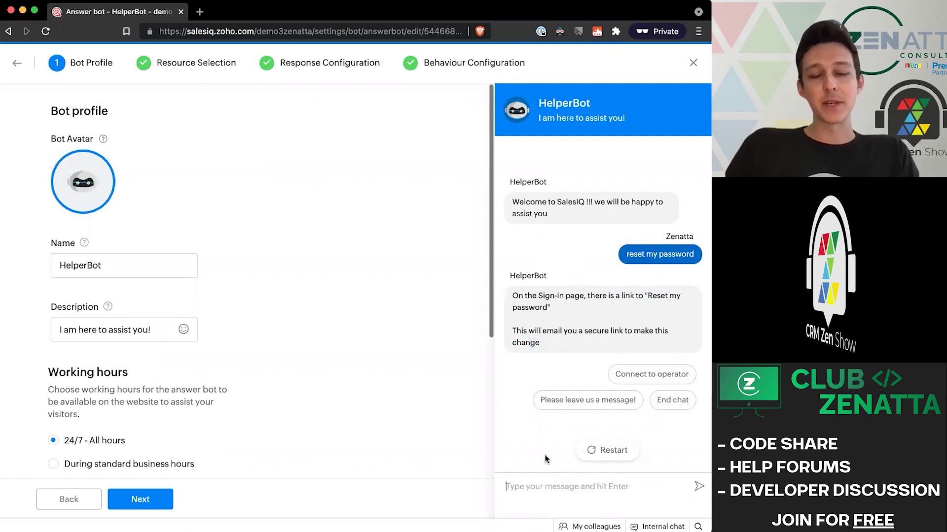
Send 'reset account password' and compare its reply with the earlier answer.
text(reset)
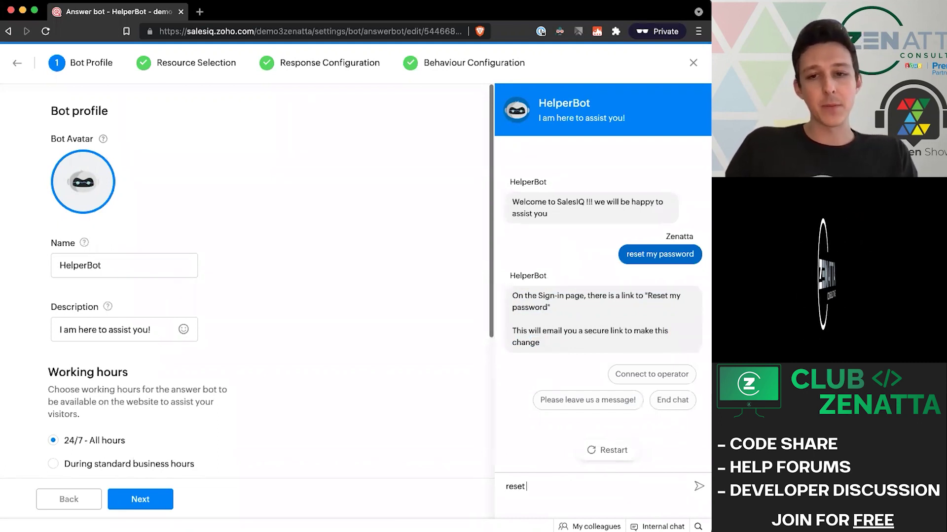
text( account password)
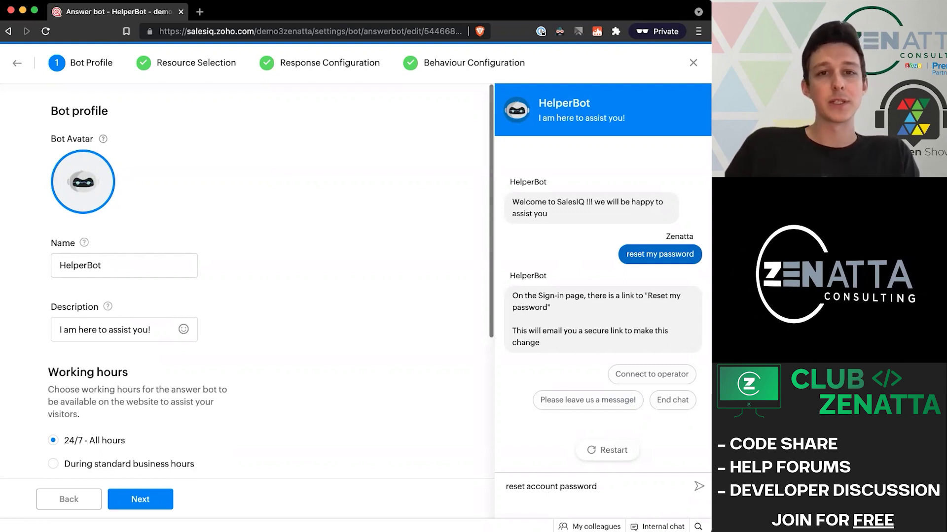
key(Return)
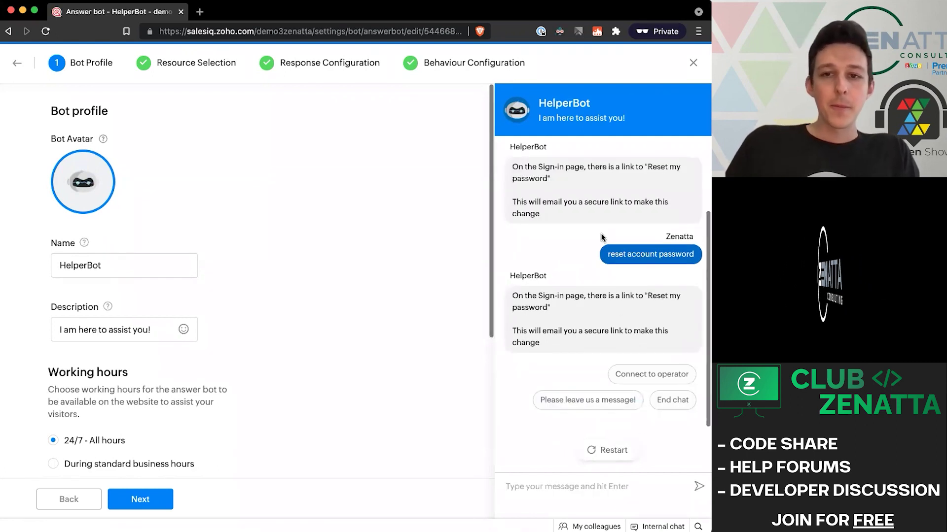
scroll(616, 308, up, 2)
scroll(616, 308, down, 3)
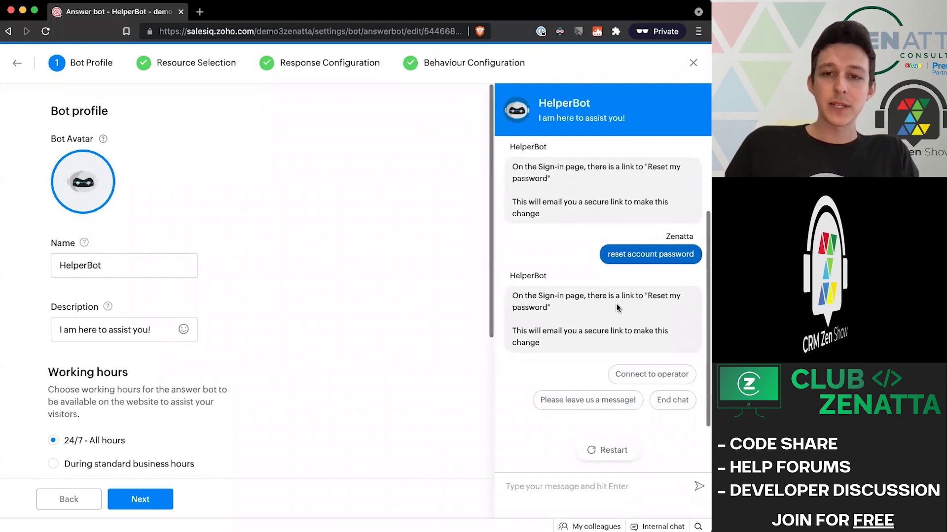
drag(607, 254, 693, 251)
scroll(638, 252, up, 2)
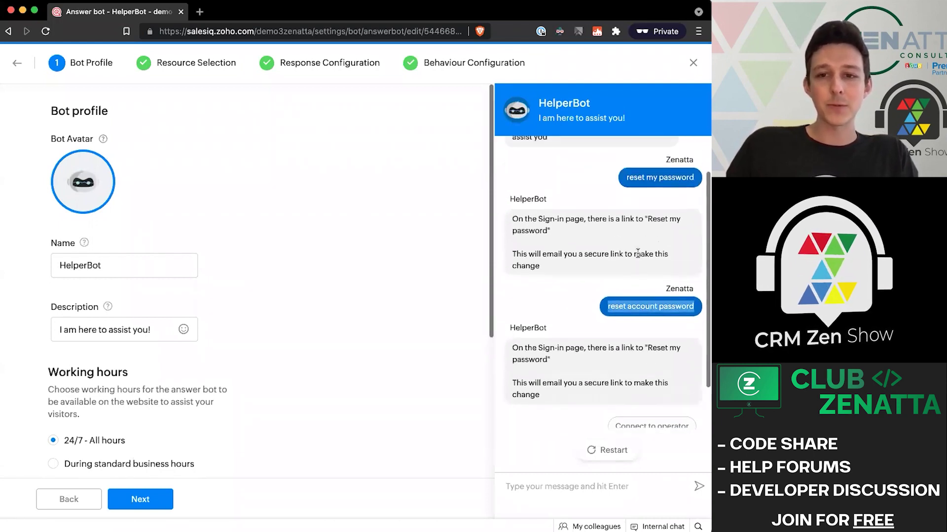
drag(626, 178, 677, 181)
scroll(631, 345, down, 2)
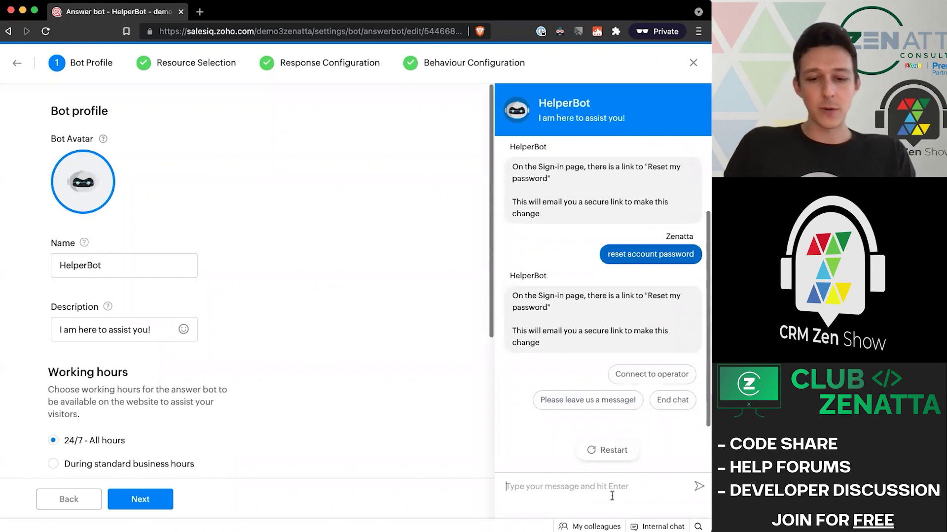
Test 'password reset' (answered) and 'password to my account needs reset' (no resource found).
click(611, 496)
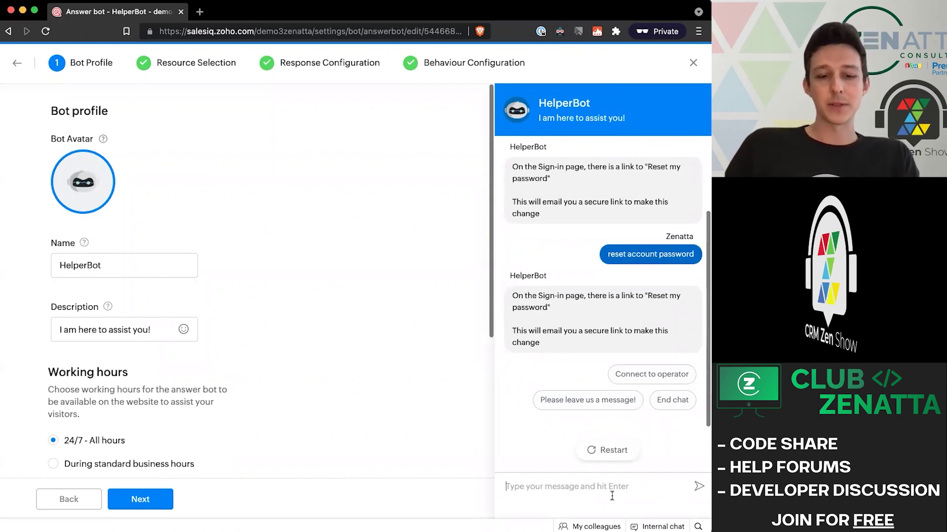
text(password res)
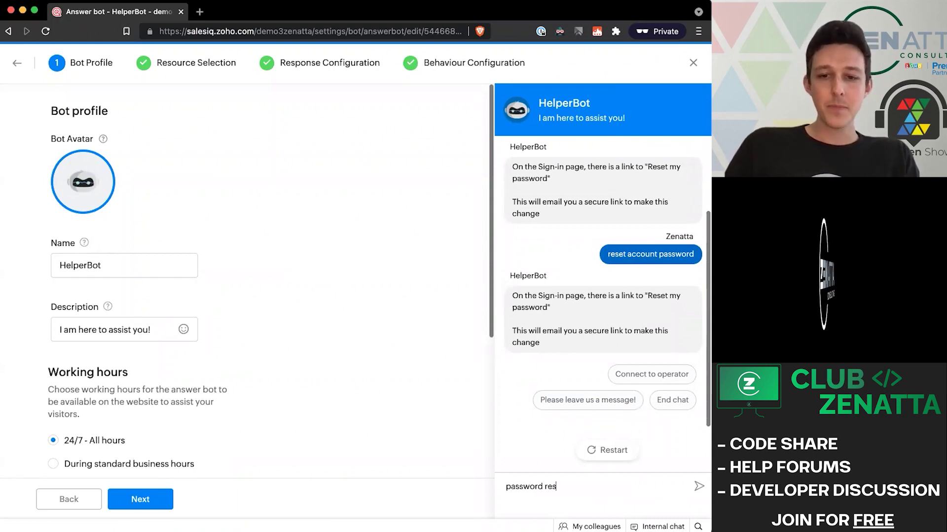
text(et)
key(Return)
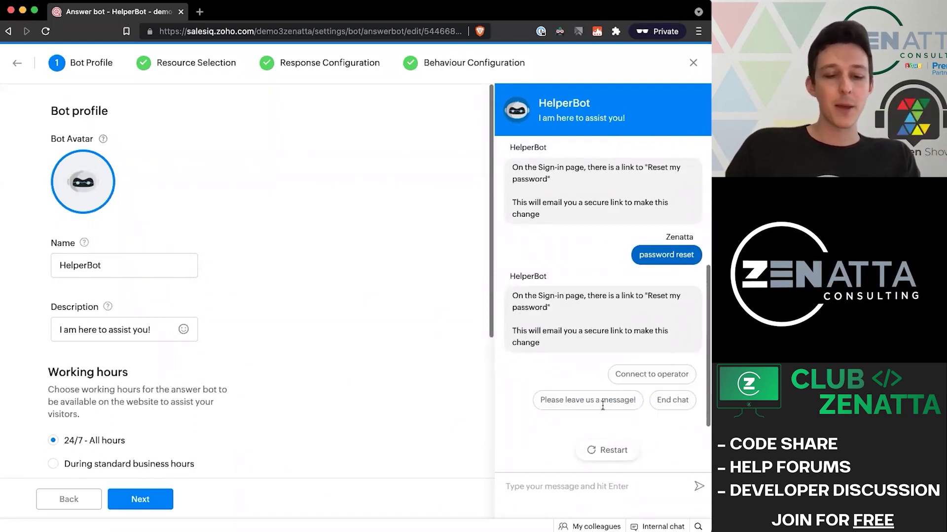
text(passwor)
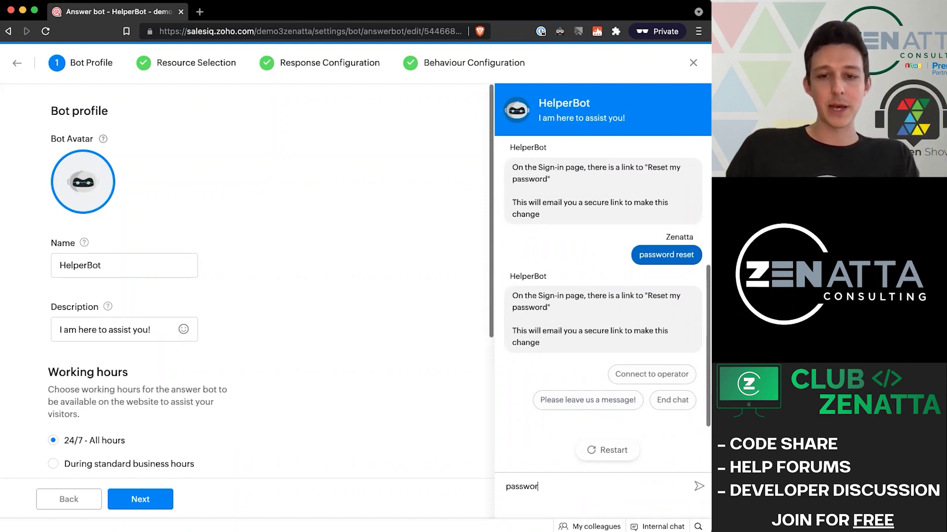
text(d to my account needs reset)
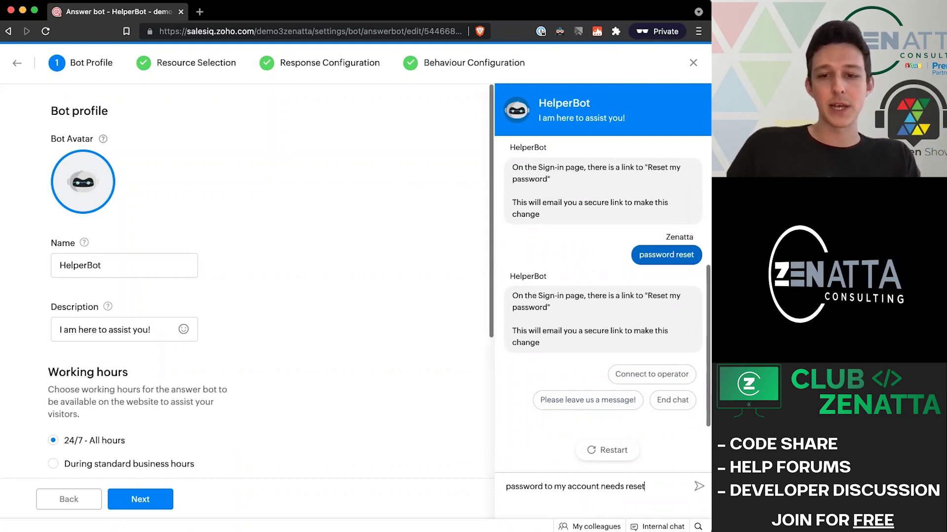
key(Return)
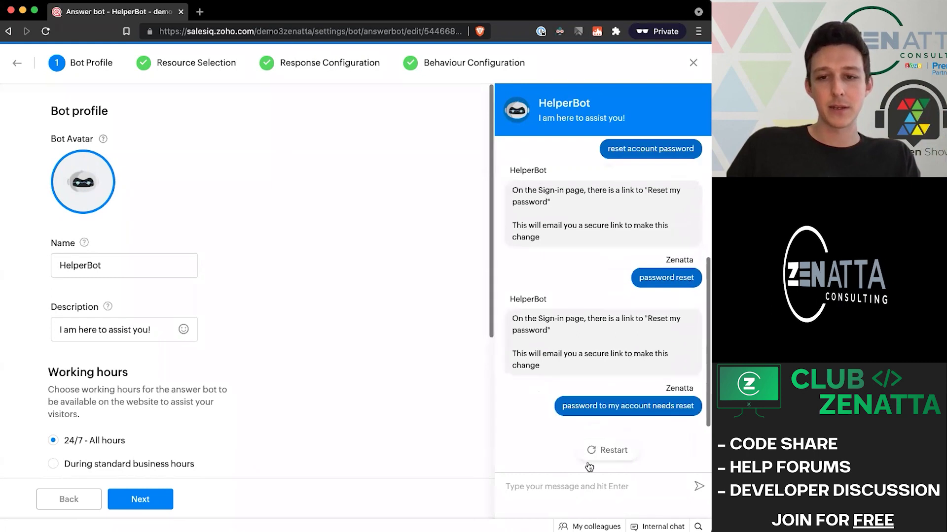
drag(563, 301, 692, 305)
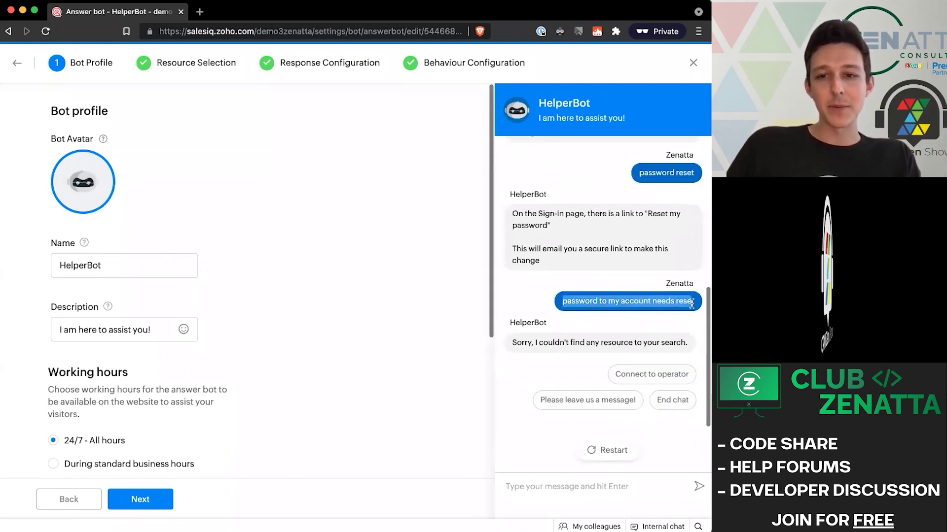
click(402, 371)
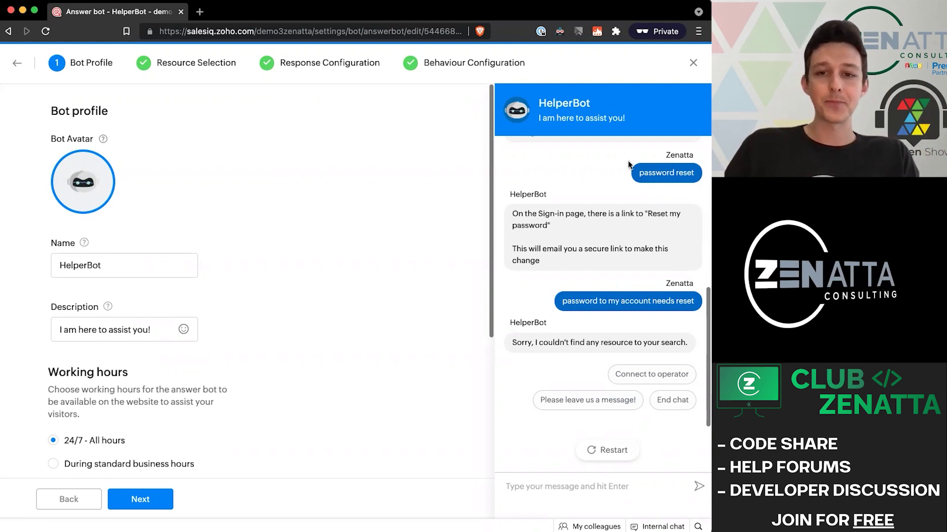
scroll(606, 232, up, 1)
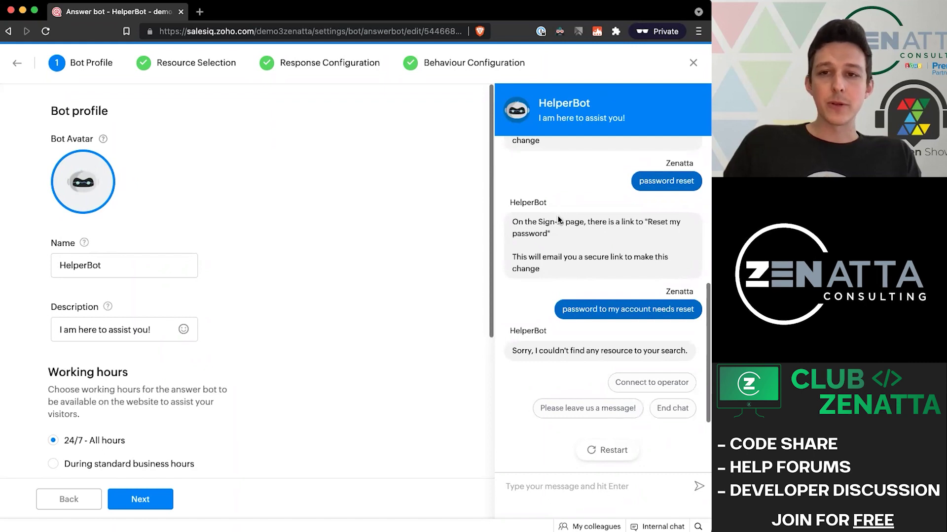
Leave the bot editor, go to Resources > Articles and add 'Accessing my Billing Information'.
click(693, 64)
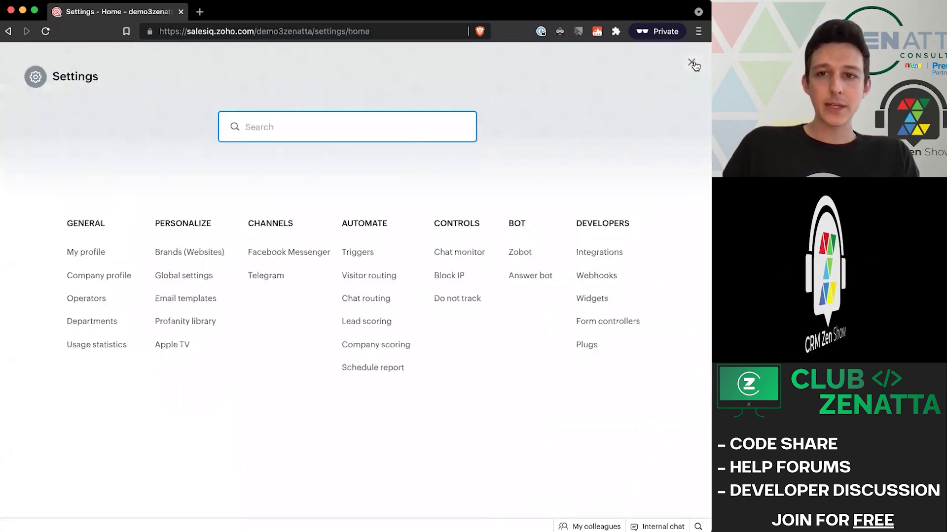
click(692, 65)
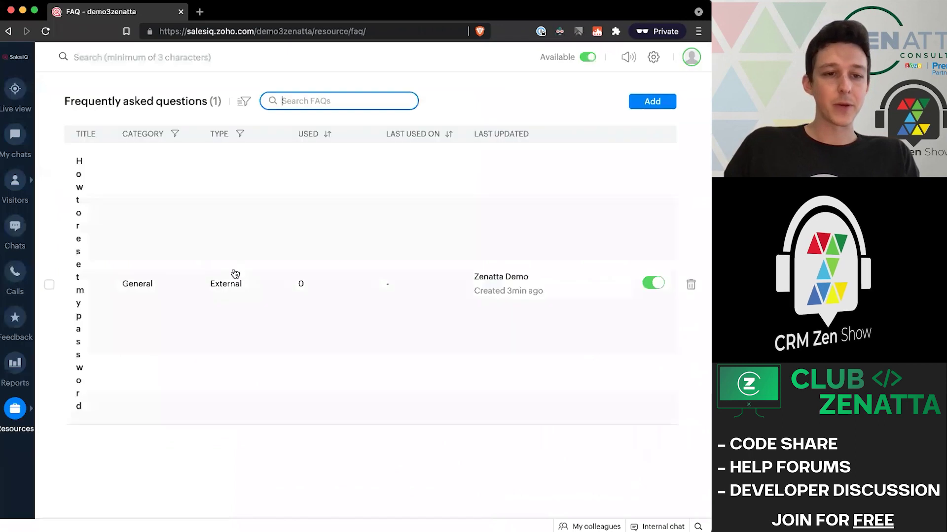
mouse_move(15, 412)
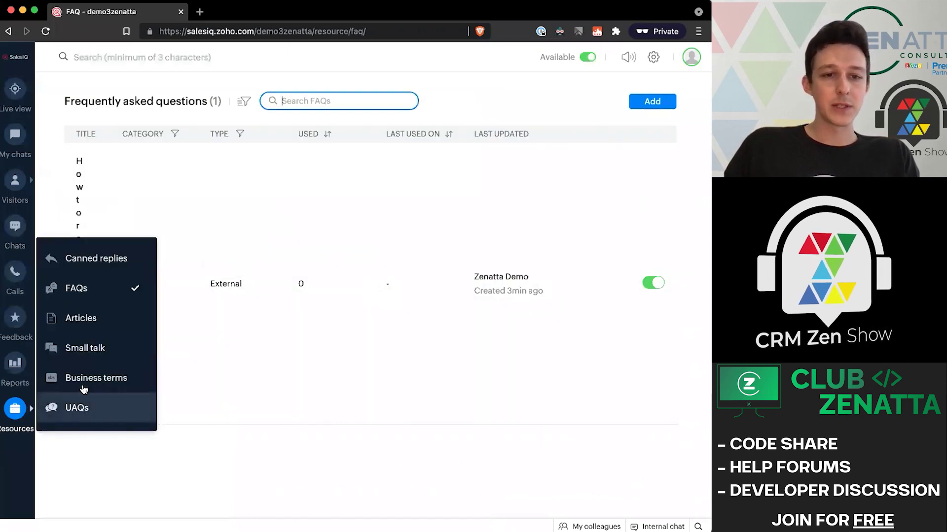
click(90, 319)
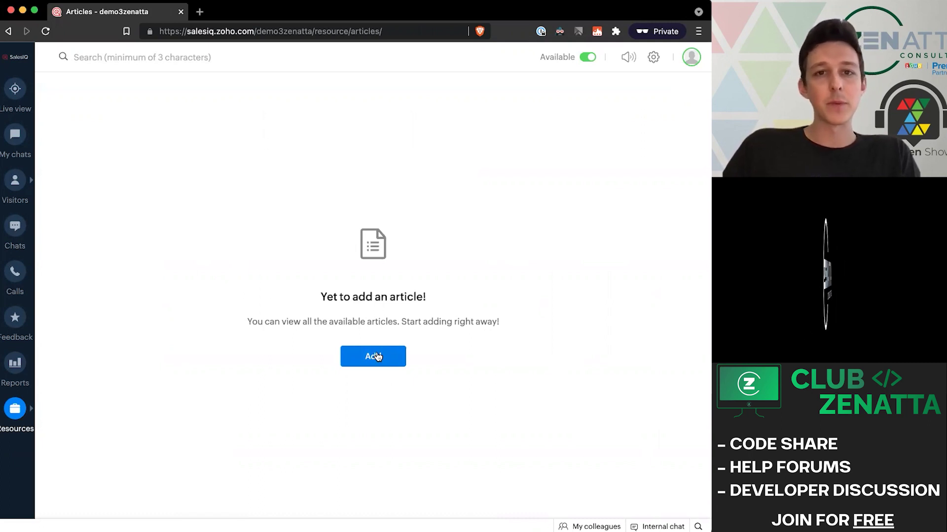
click(377, 355)
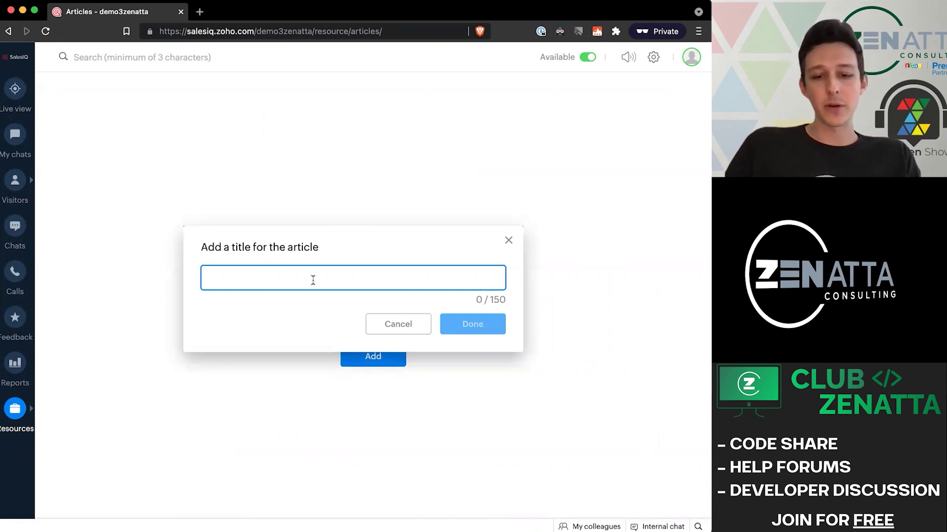
text(Accessing)
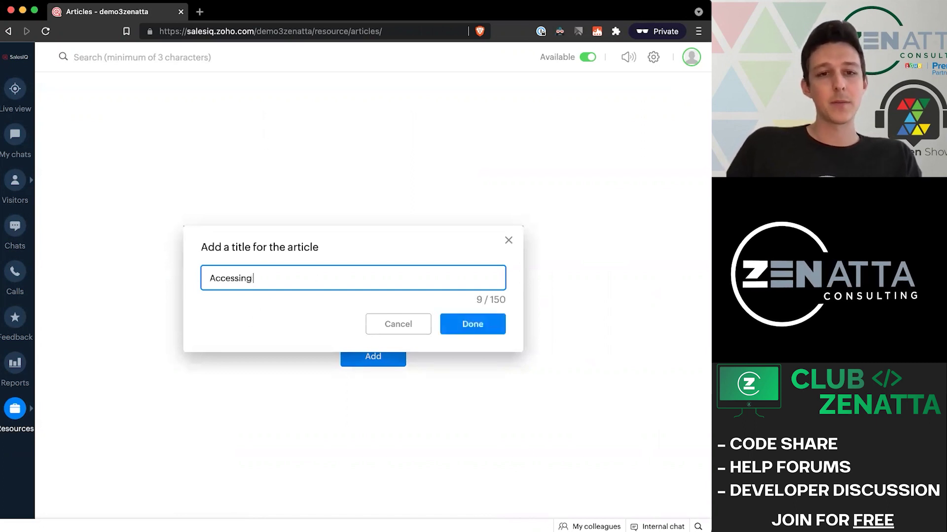
text( my Billing Information)
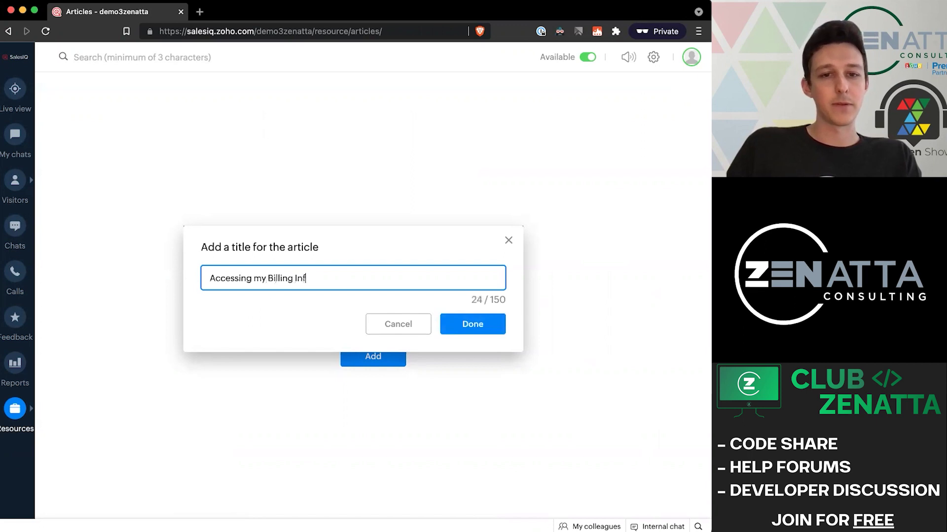
click(469, 322)
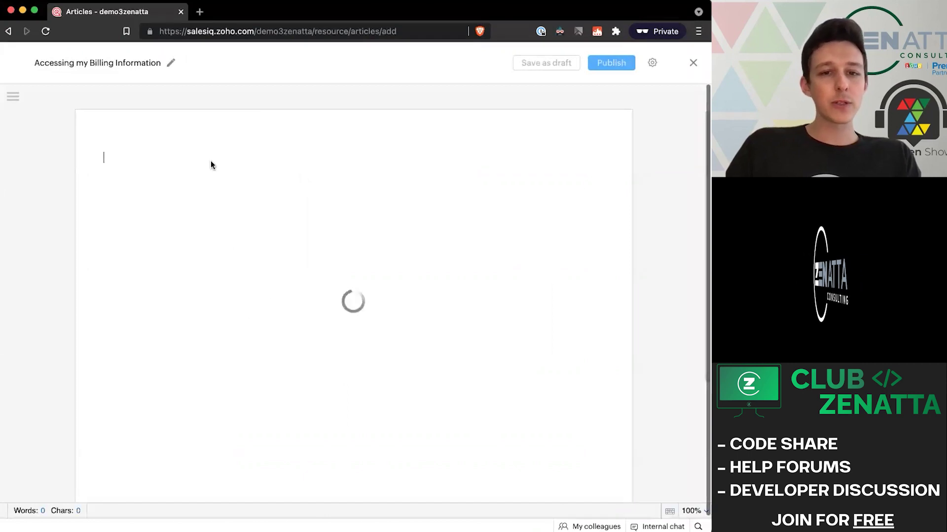
Write the article body: open Account Settings via the Cog icon, then Billing Settings for card and transaction history.
click(12, 96)
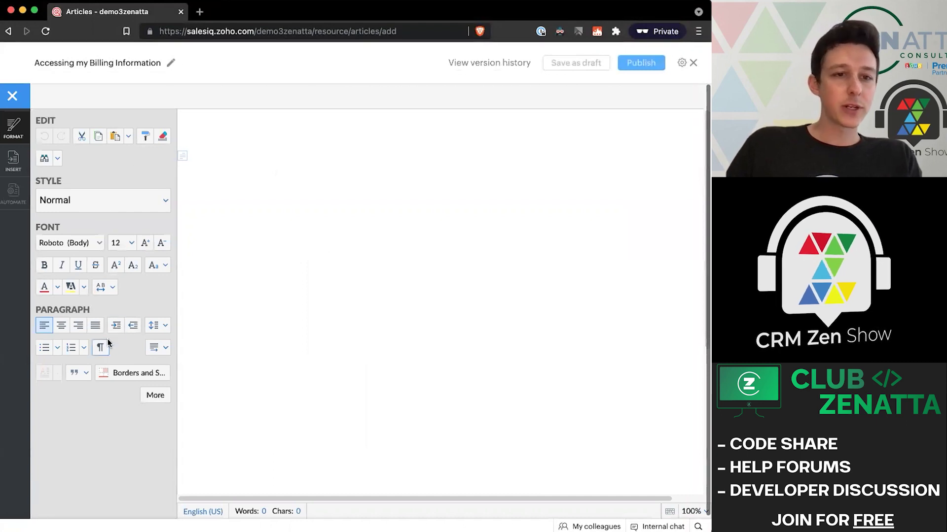
click(14, 160)
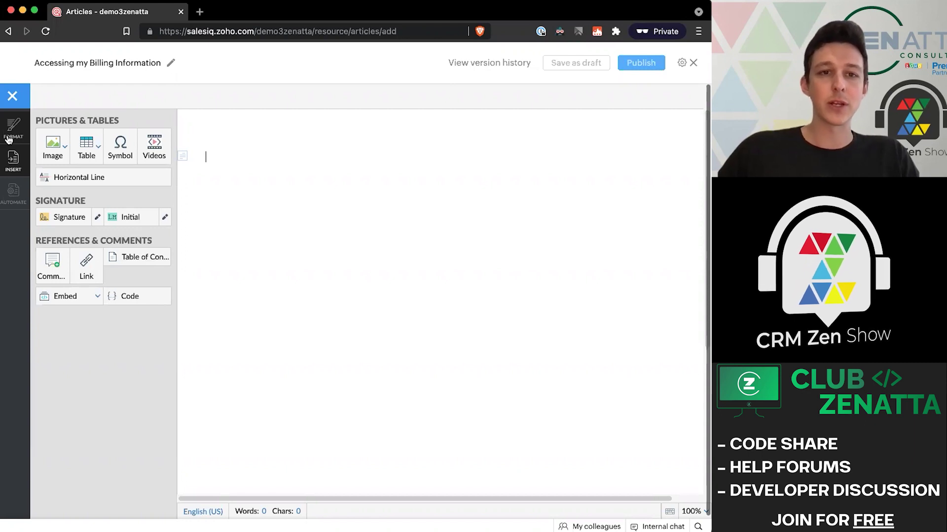
click(9, 140)
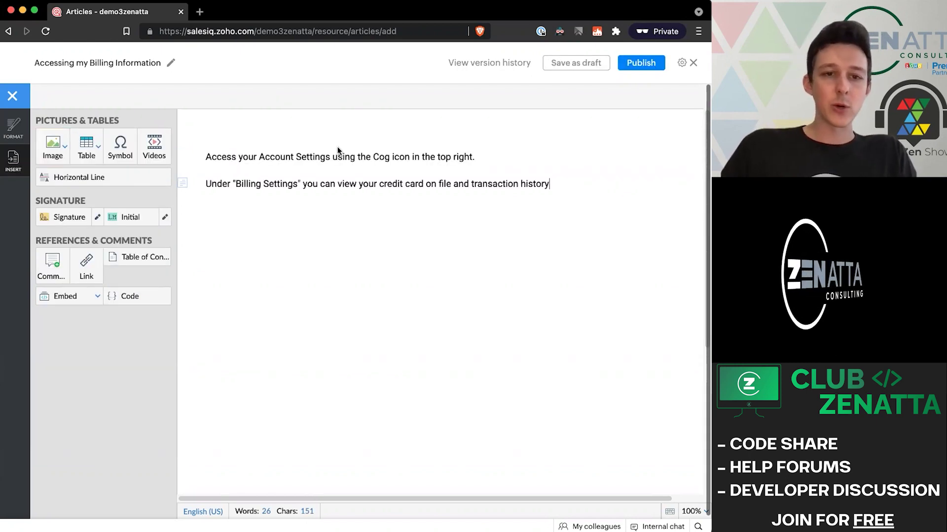
Publish the 'Accessing my Billing Information' article with the demo3zenatta department associated.
click(649, 68)
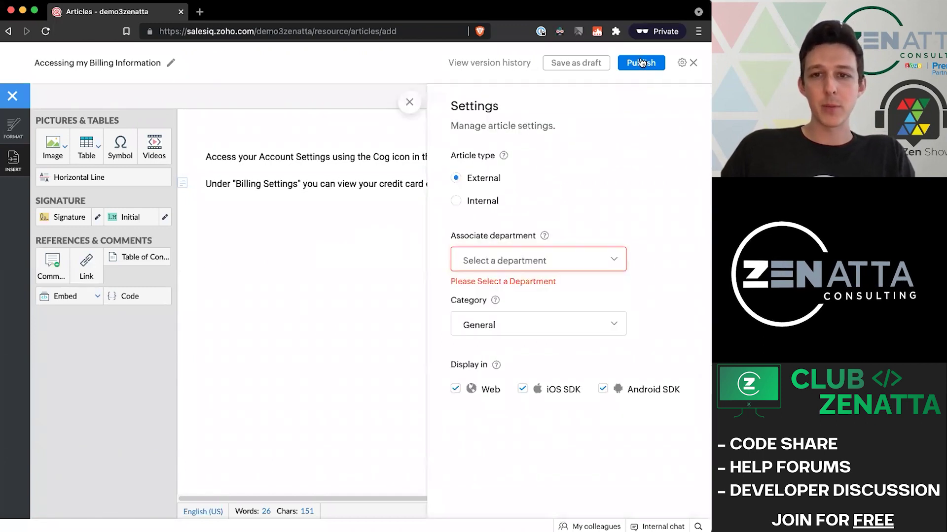
click(572, 254)
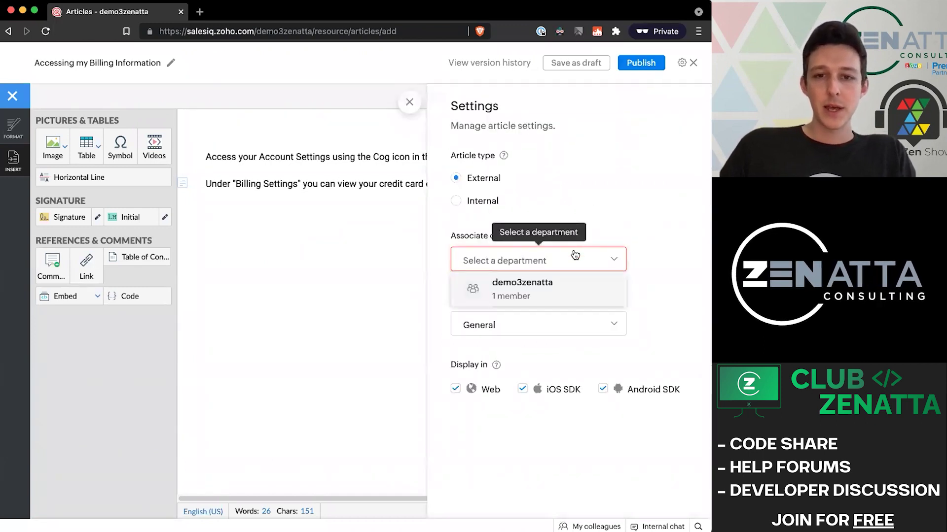
click(562, 285)
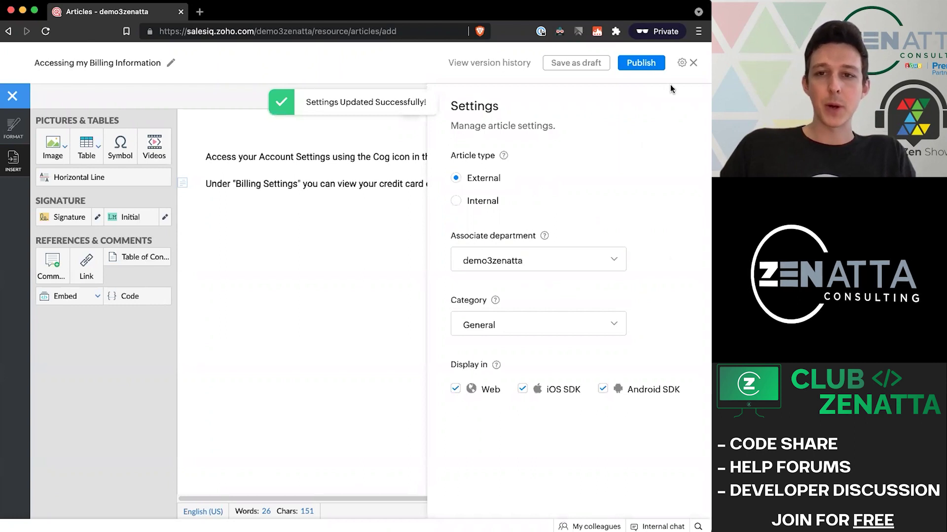
click(640, 62)
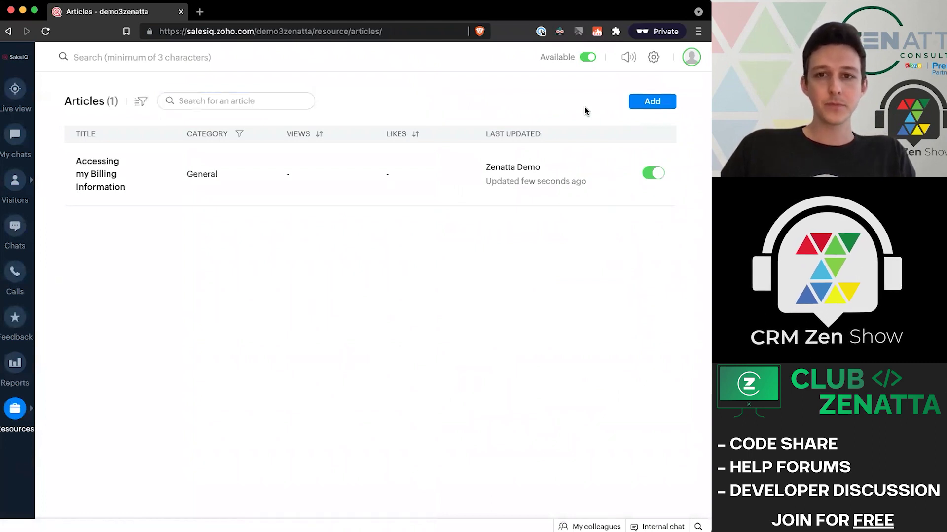
Open HelperBot from the Answer bot settings.
click(654, 57)
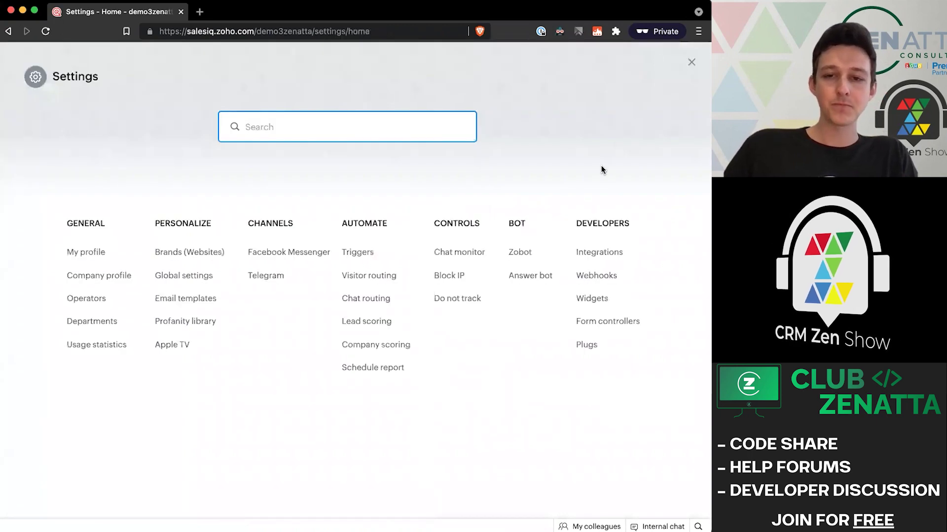
click(550, 275)
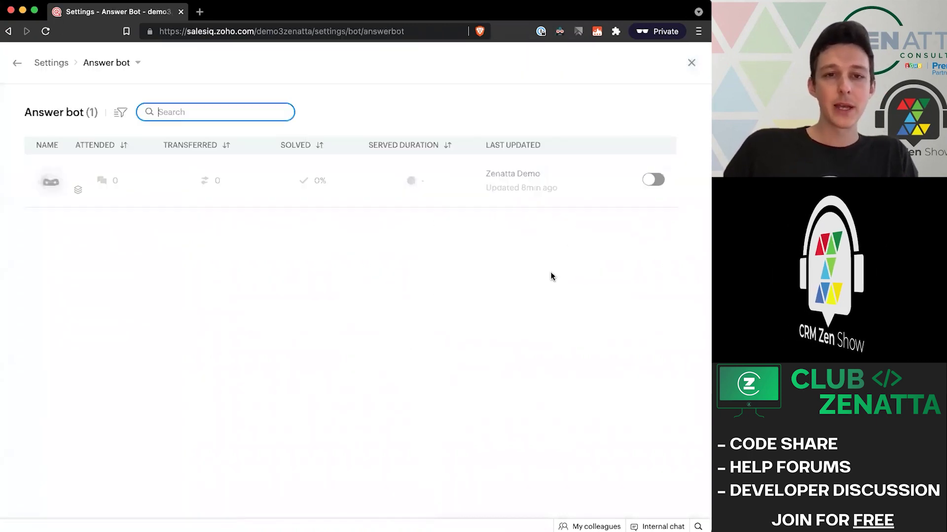
click(493, 197)
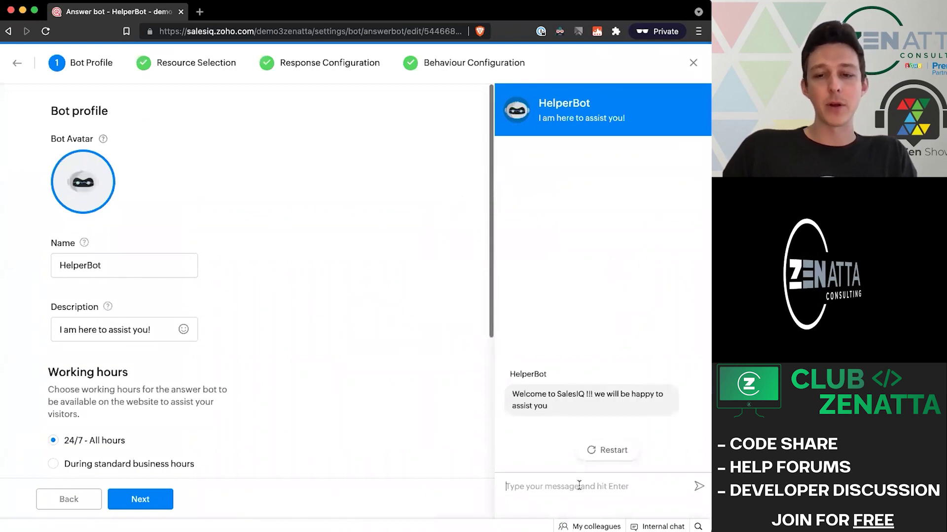
Ask the preview chat 'billing information' so it suggests the billing article.
click(579, 485)
text(billing information)
key(Return)
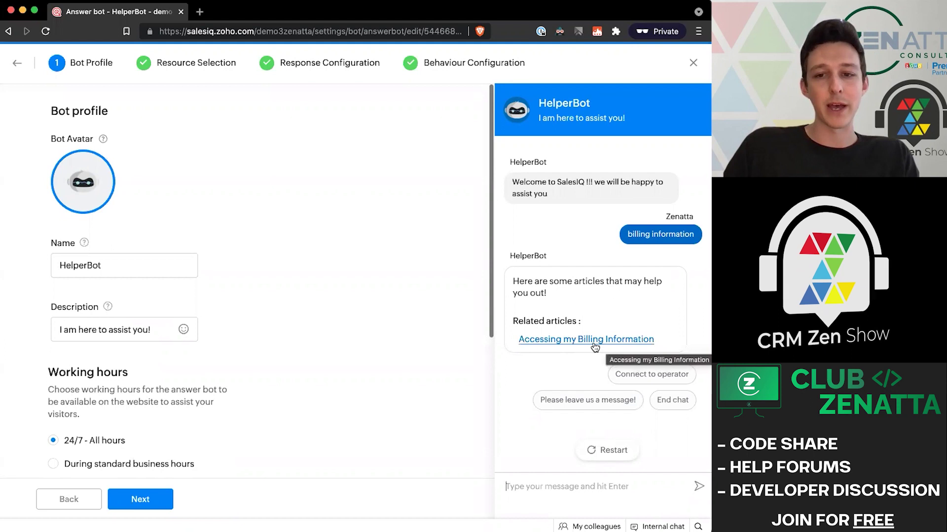
click(595, 342)
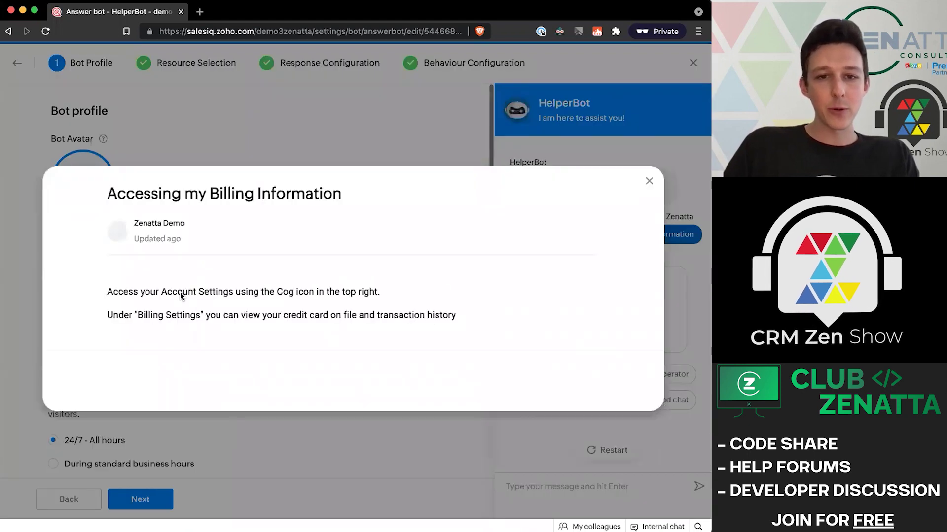
drag(103, 199, 349, 226)
click(348, 232)
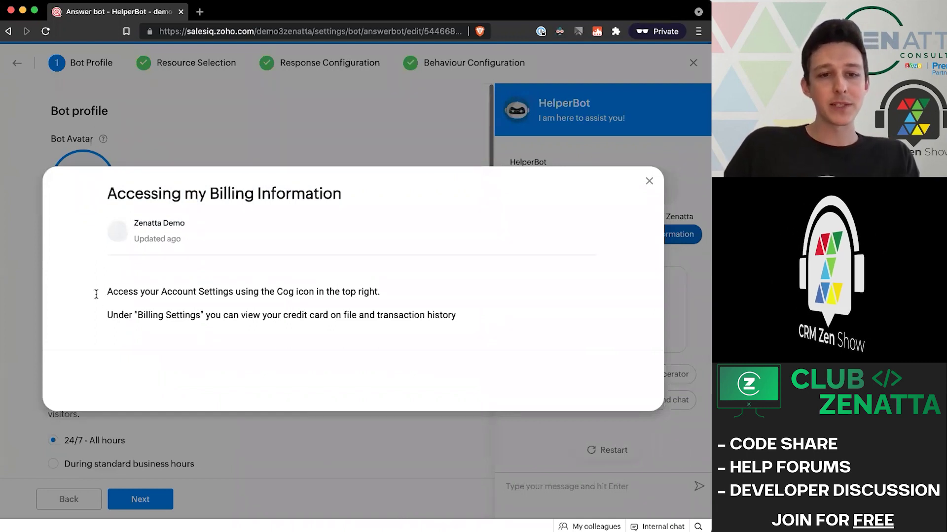
triple_click(325, 319)
click(305, 351)
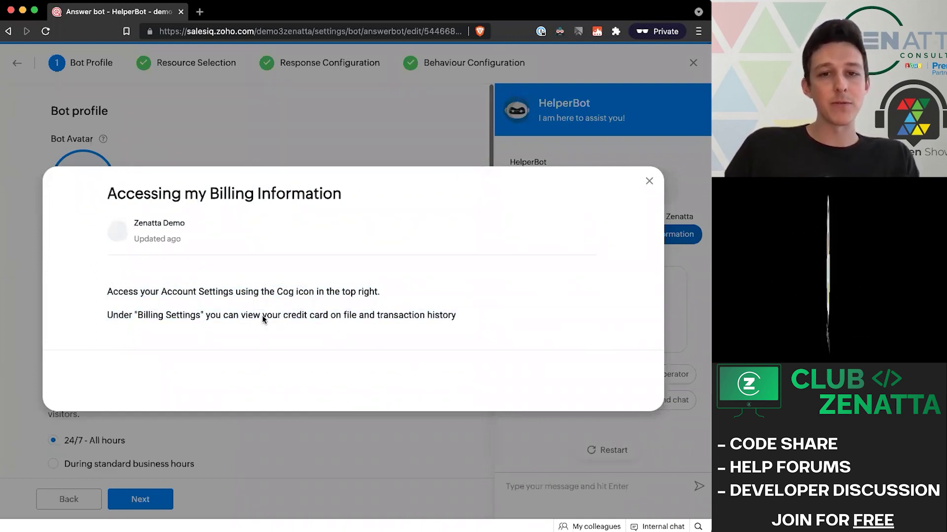
click(649, 183)
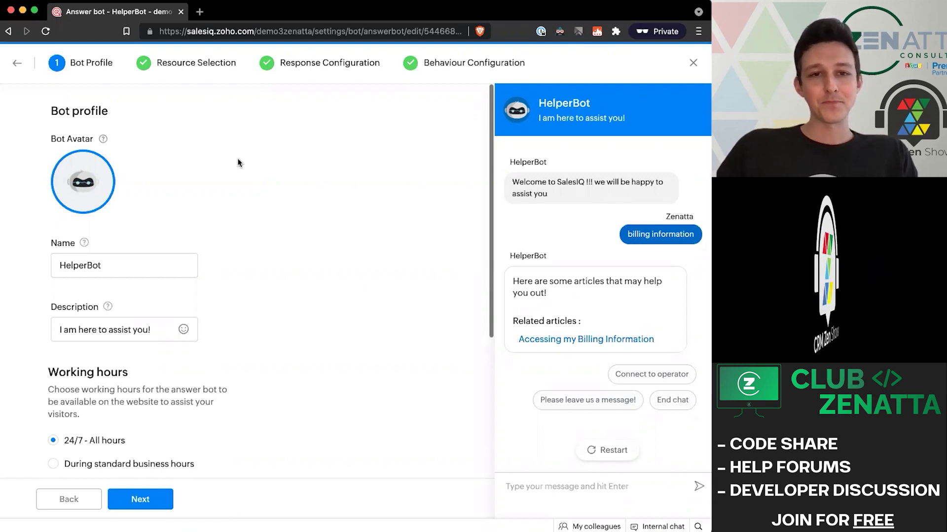
click(229, 64)
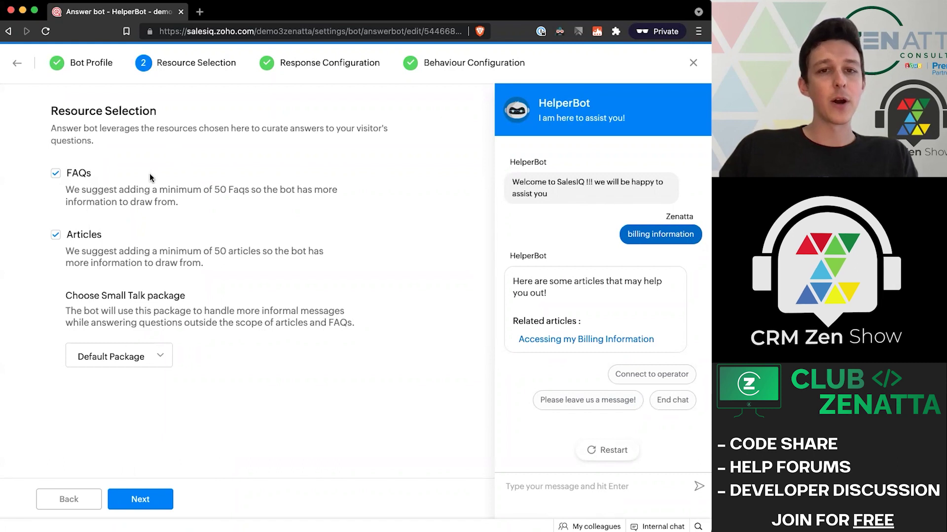
click(328, 64)
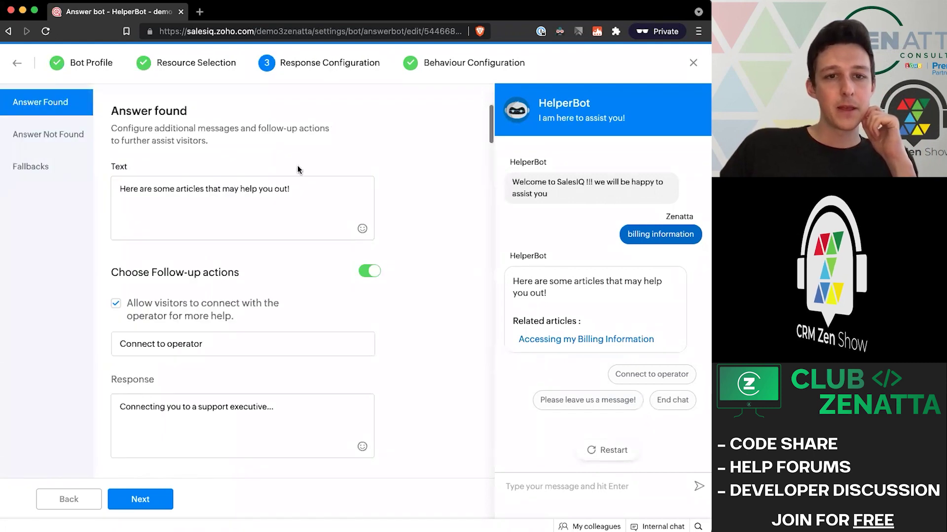
scroll(313, 136, down, 1)
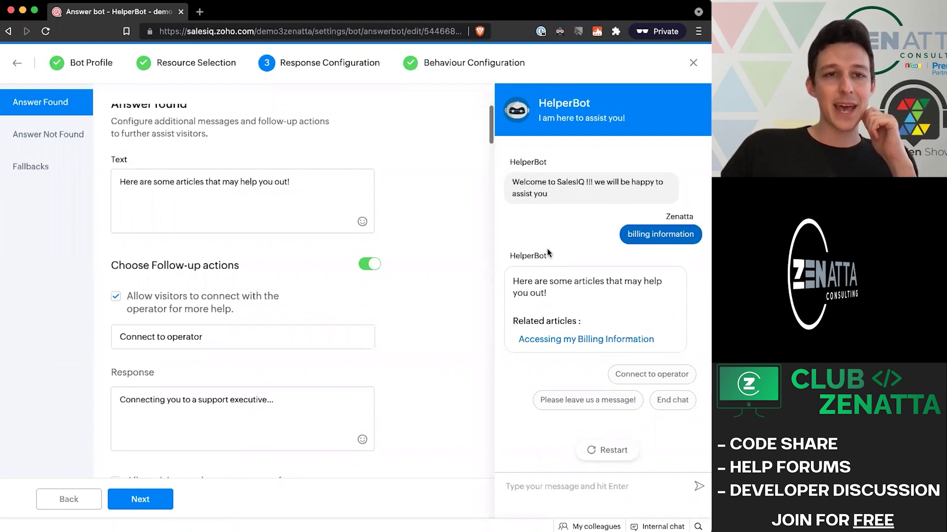
scroll(468, 246, up, 1)
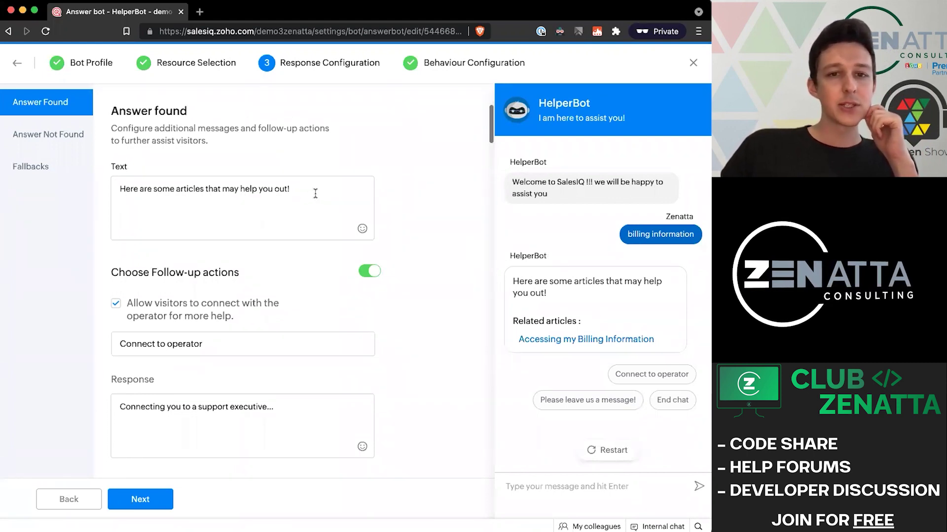
click(290, 189)
shift+click(118, 193)
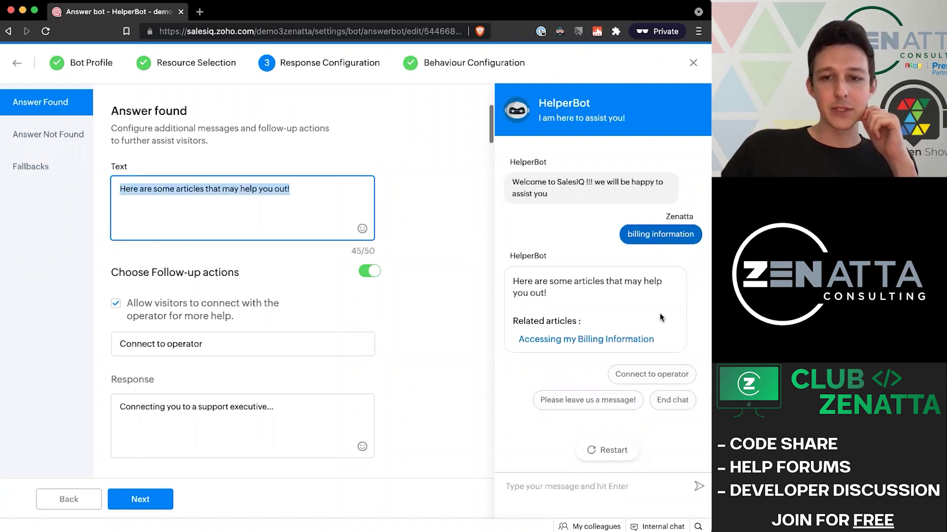
click(462, 240)
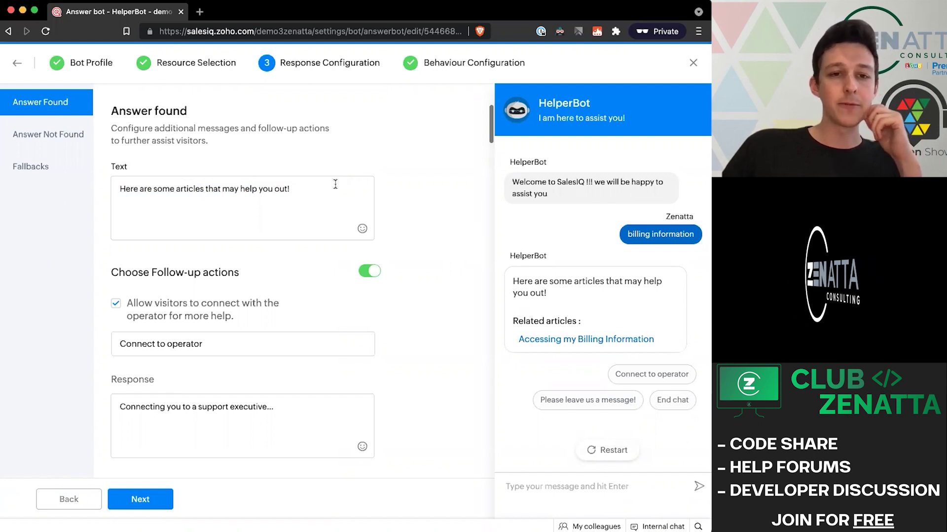
drag(311, 191, 102, 195)
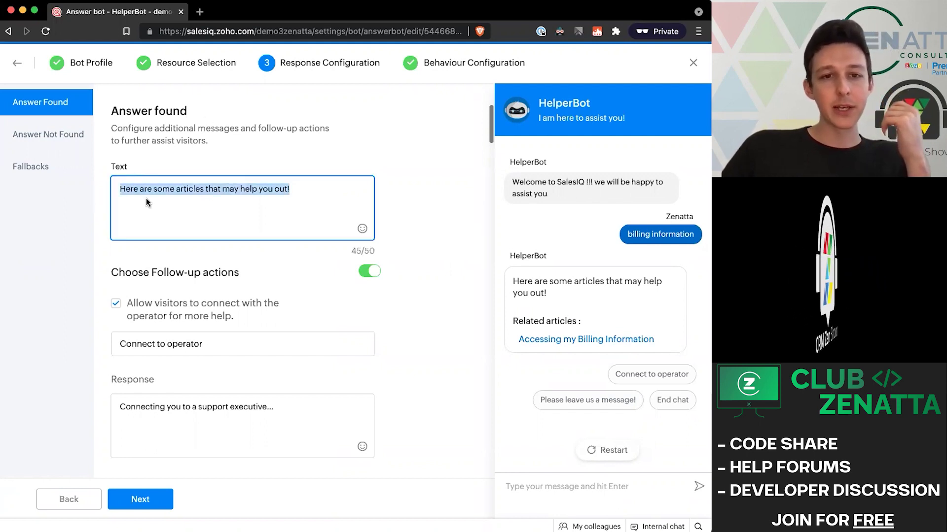
scroll(288, 190, down, 3)
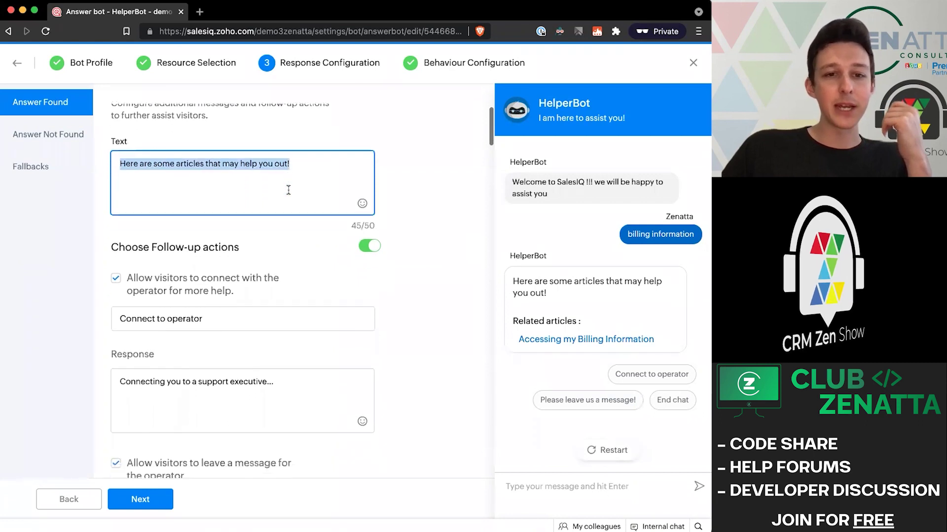
scroll(289, 190, down, 3)
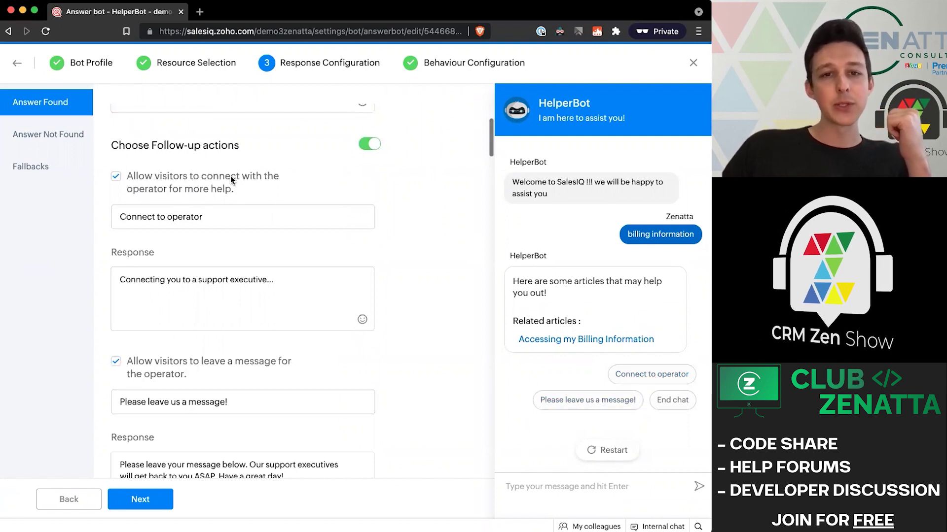
scroll(336, 140, down, 1)
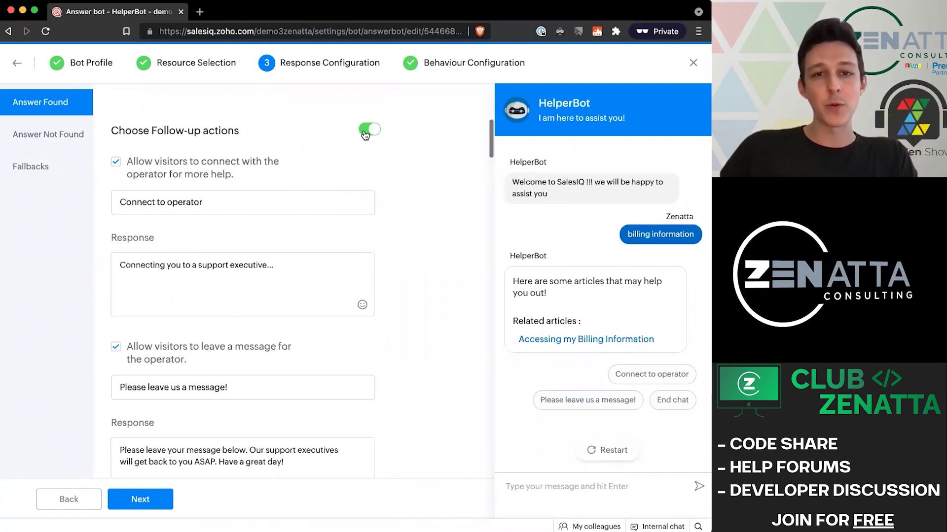
Turn off the Answer Found follow-up actions and save.
click(365, 135)
click(474, 59)
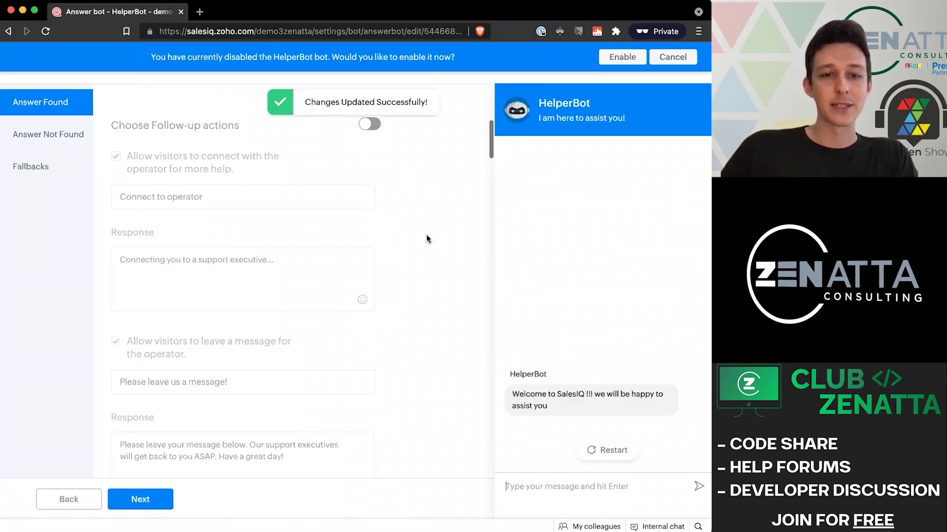
scroll(491, 358, down, 1)
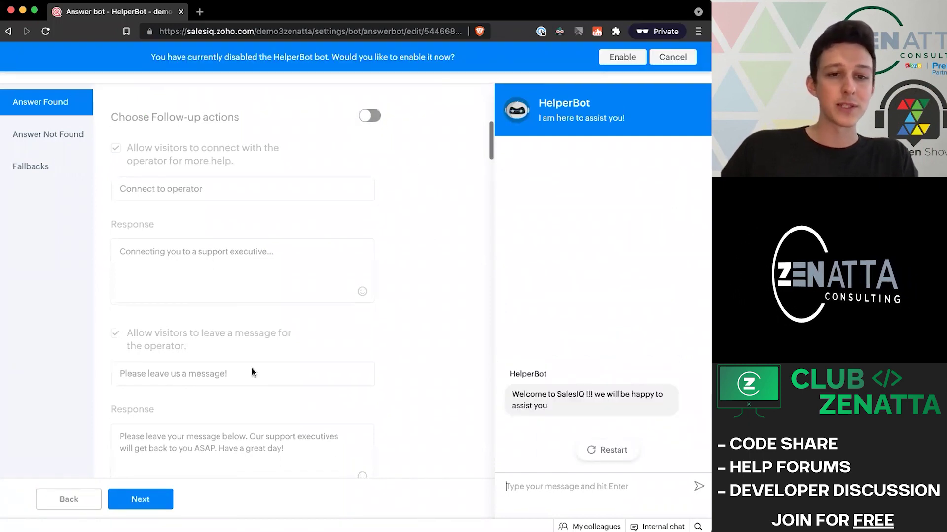
scroll(354, 265, down, 5)
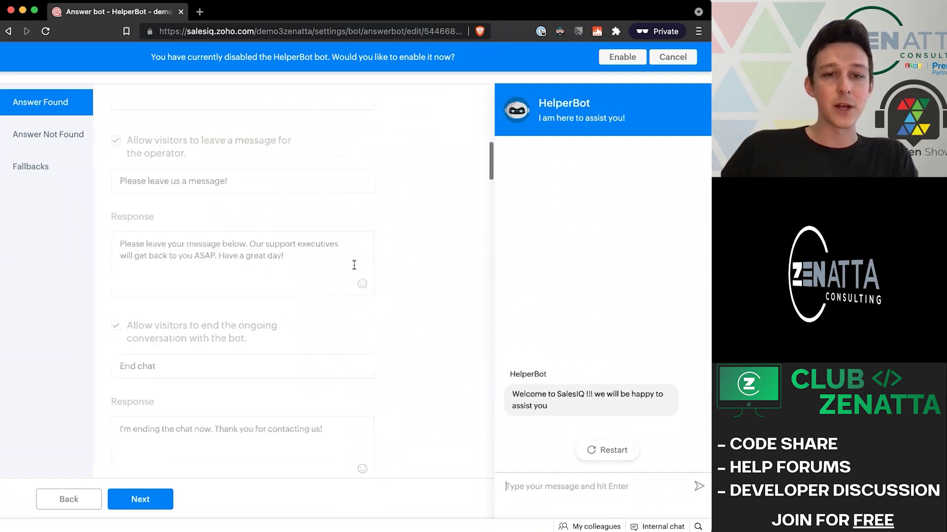
Send 'billing information' in the preview chat and accept the bot-enable prompt.
click(582, 478)
text(billing inf)
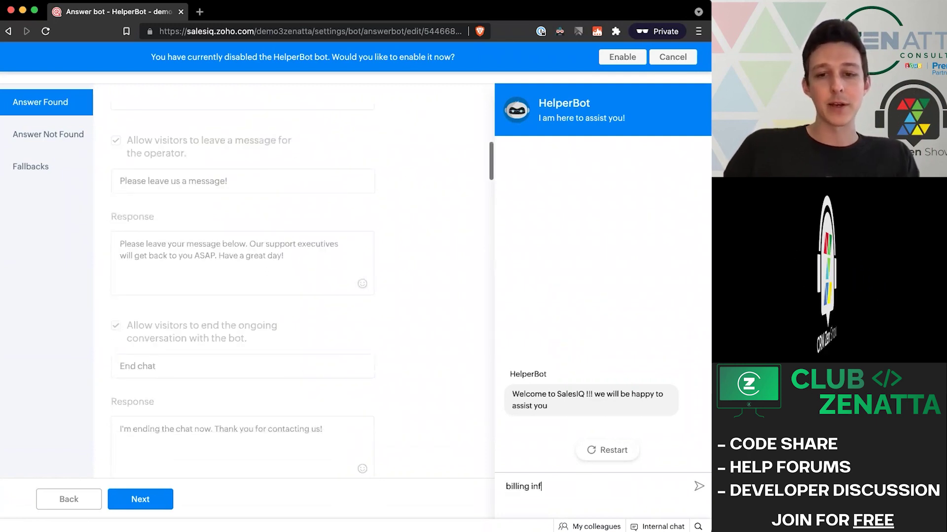
text(ormation)
key(Return)
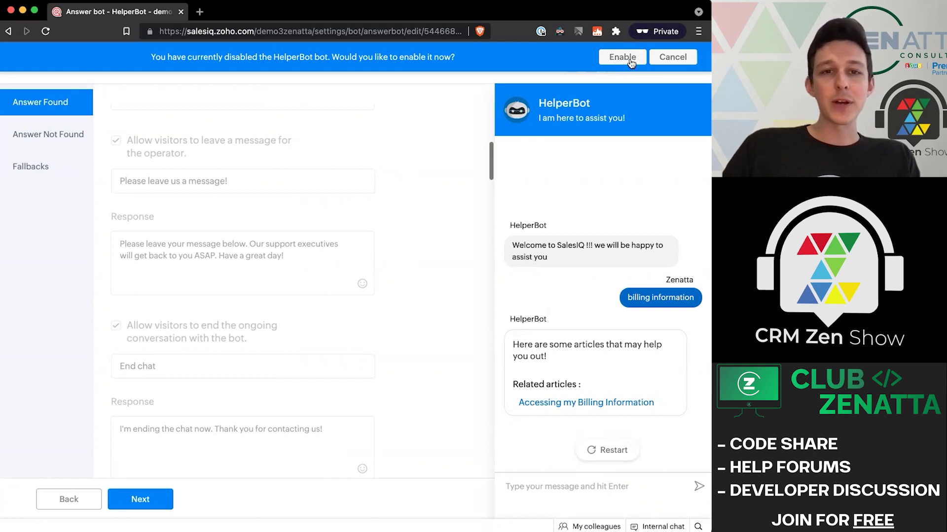
click(677, 57)
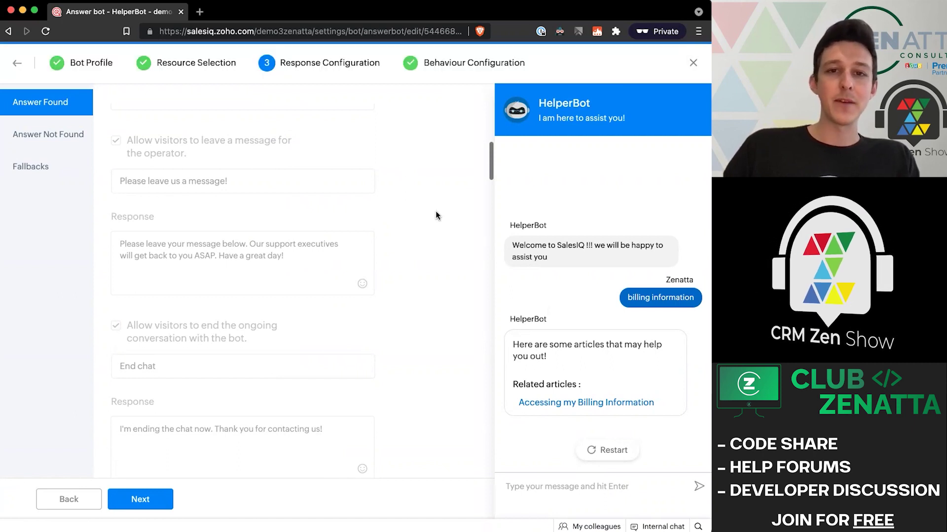
right_click(436, 211)
click(420, 189)
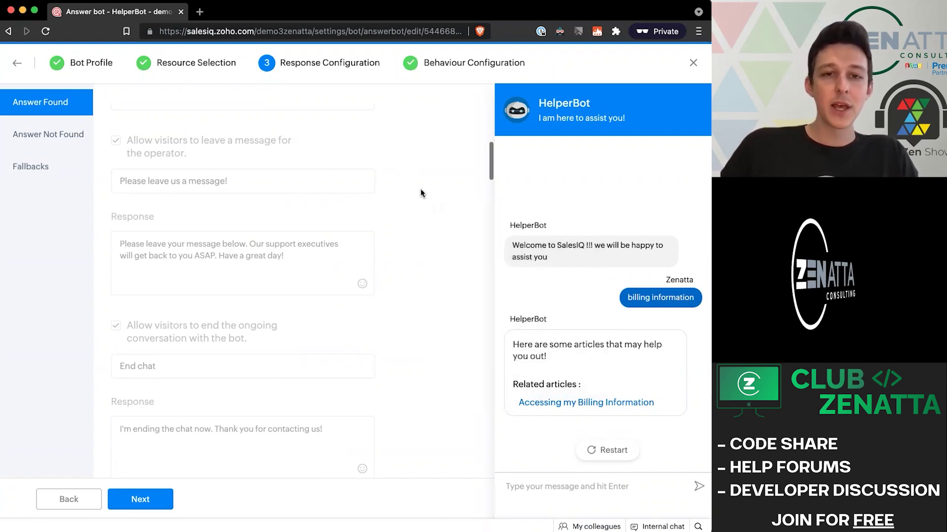
scroll(420, 192, up, 5)
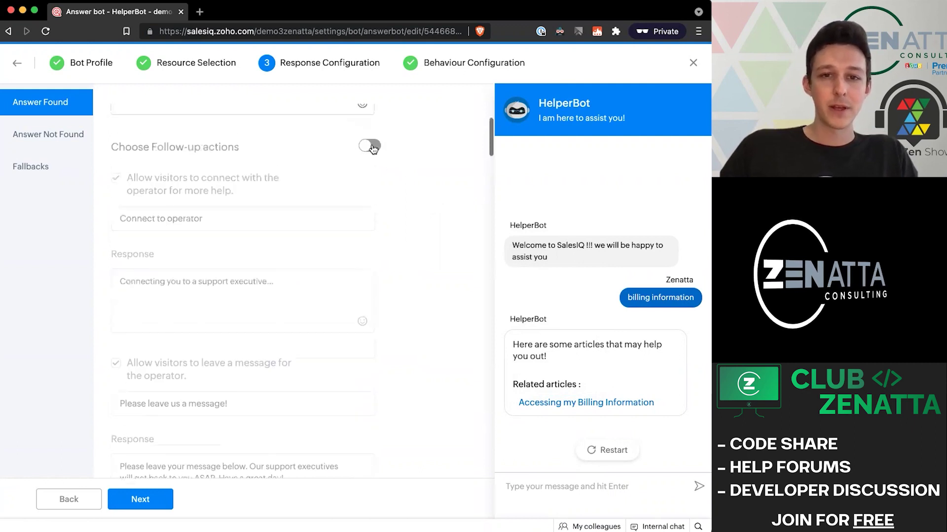
Turn Answer Found follow-ups back on without 'Allow visitors to connect with the operator', and save.
click(369, 146)
scroll(464, 108, down, 1)
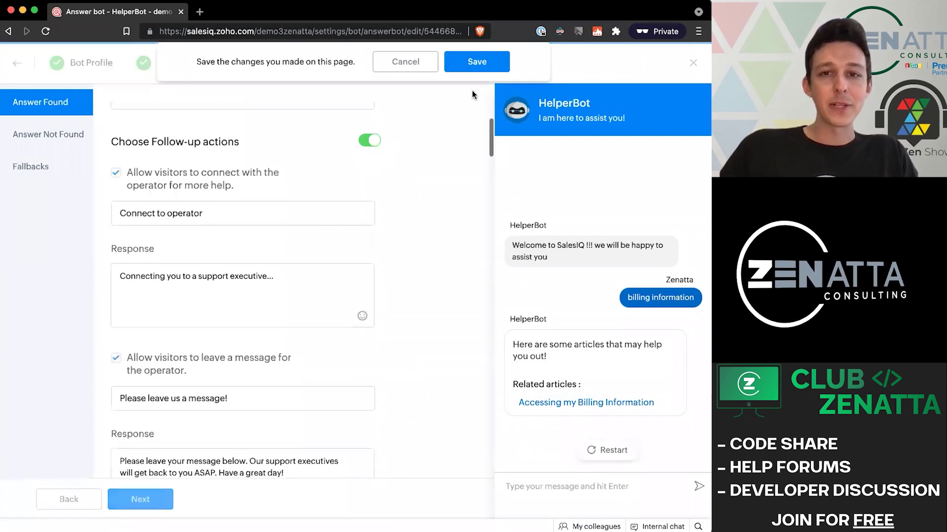
click(477, 63)
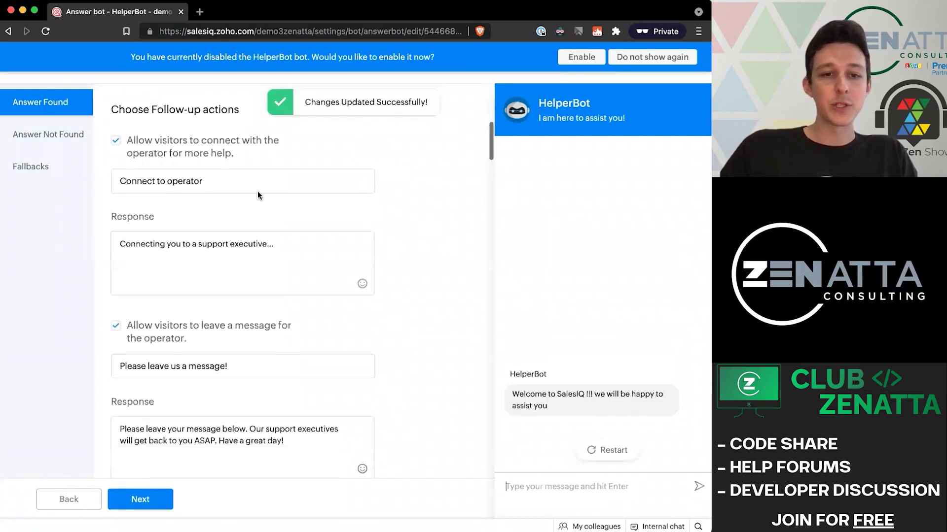
click(116, 141)
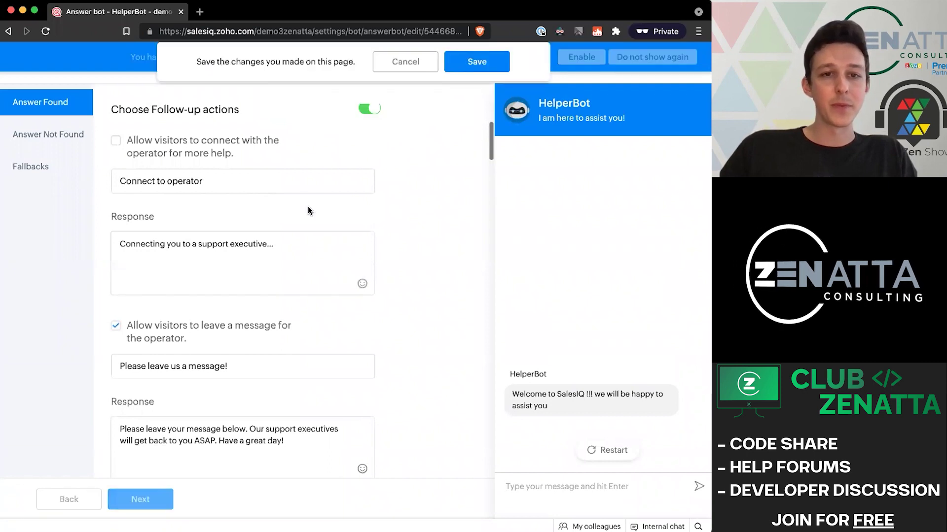
scroll(186, 128, down, 4)
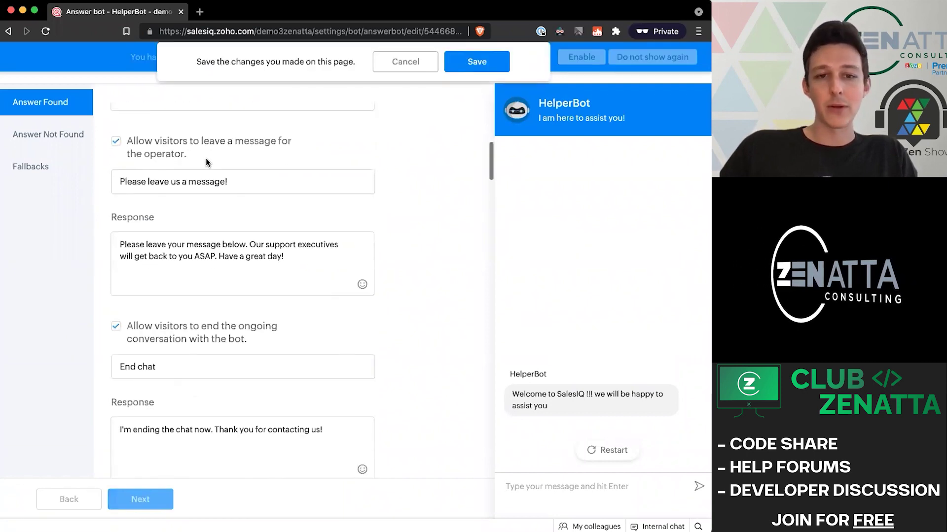
click(476, 63)
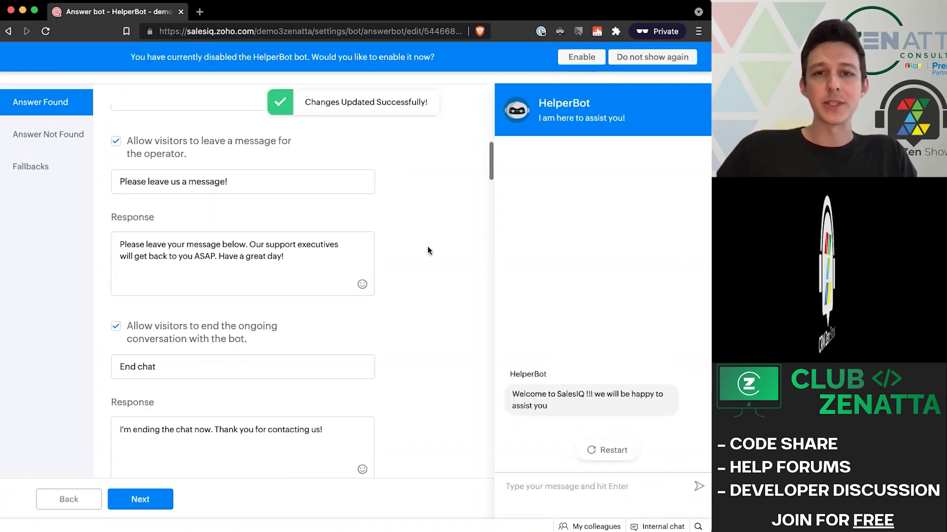
scroll(427, 250, down, 2)
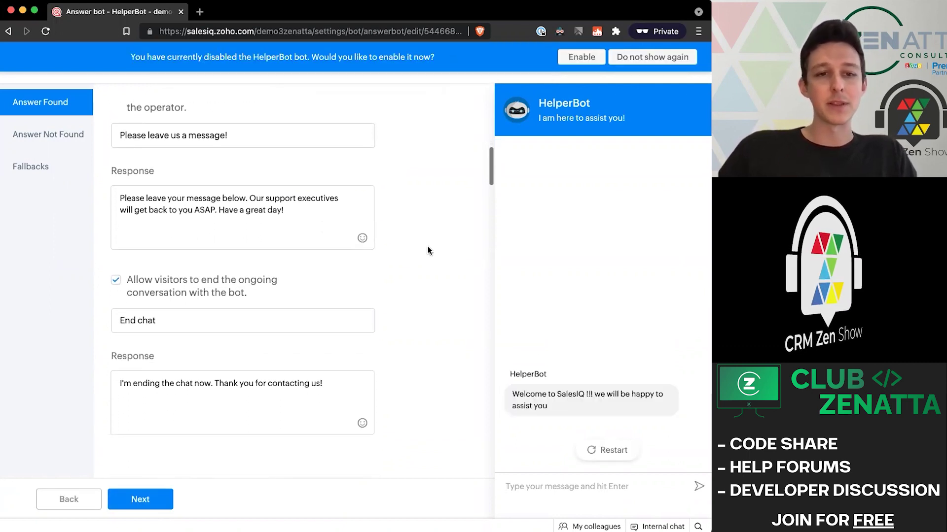
scroll(428, 247, down, 4)
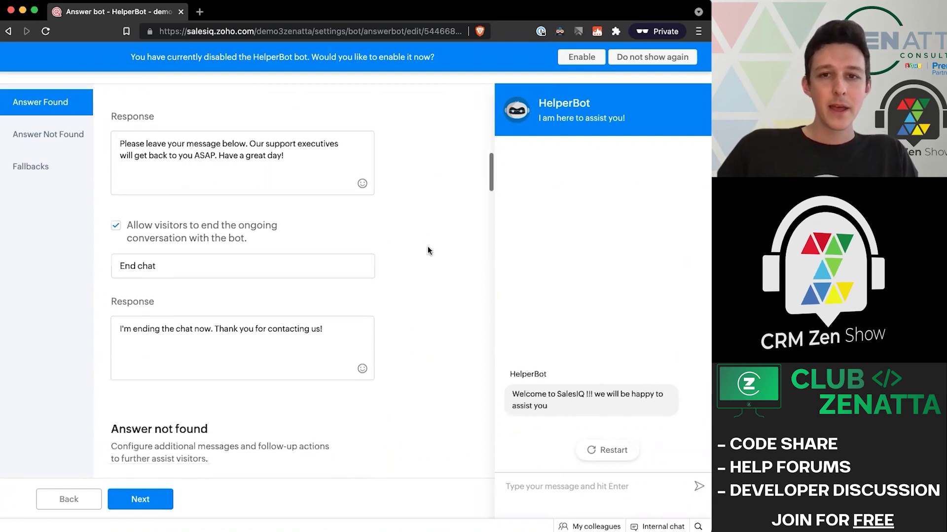
Bring up the Answer Not Found settings and review its not-found message.
scroll(427, 249, up, 5)
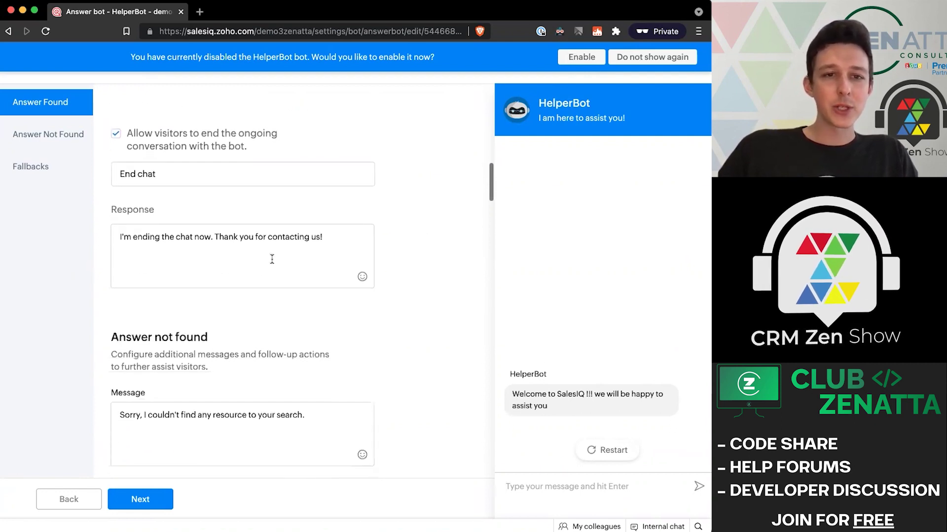
scroll(273, 264, down, 1)
drag(117, 346, 335, 354)
scroll(360, 353, down, 10)
click(395, 349)
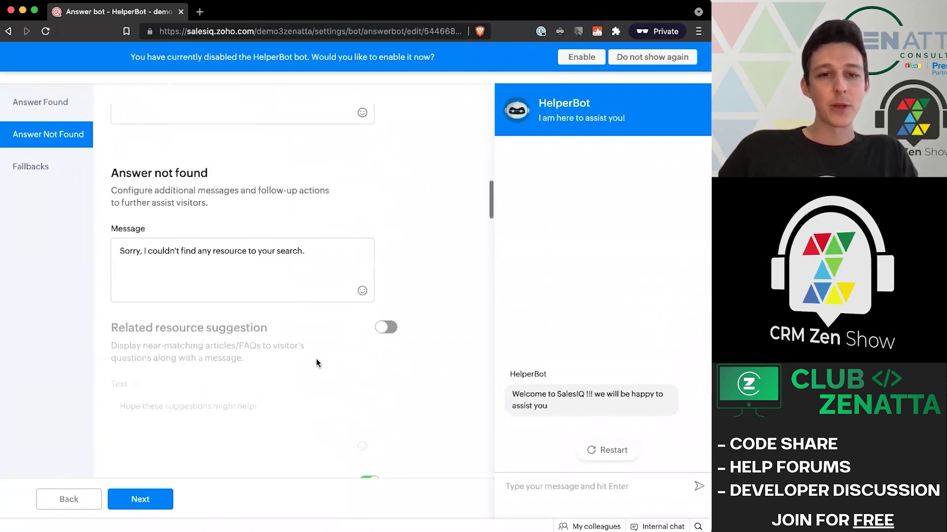
drag(332, 256, 101, 258)
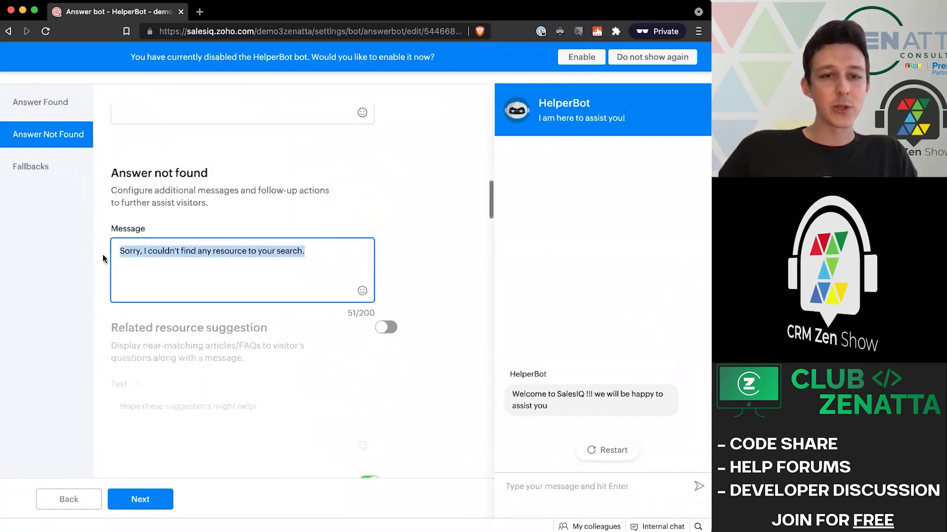
click(231, 212)
scroll(261, 380, down, 3)
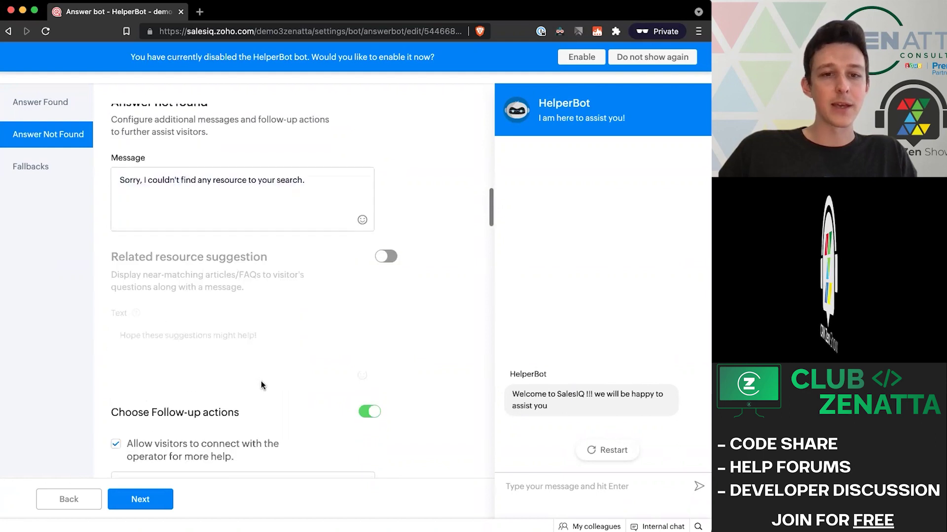
scroll(261, 381, up, 1)
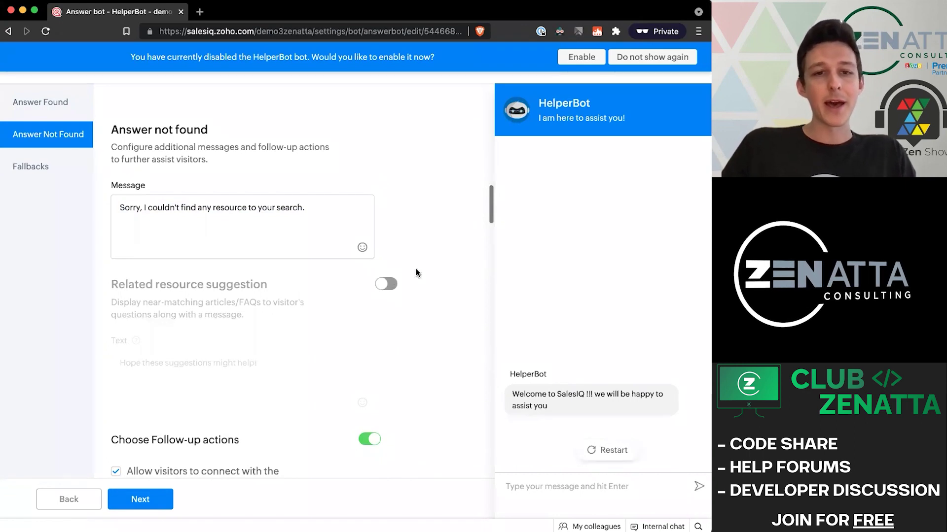
Send 'email campaigning' in the preview chat to get the not-found reply with its options.
click(557, 500)
text(email campaigning)
key(Return)
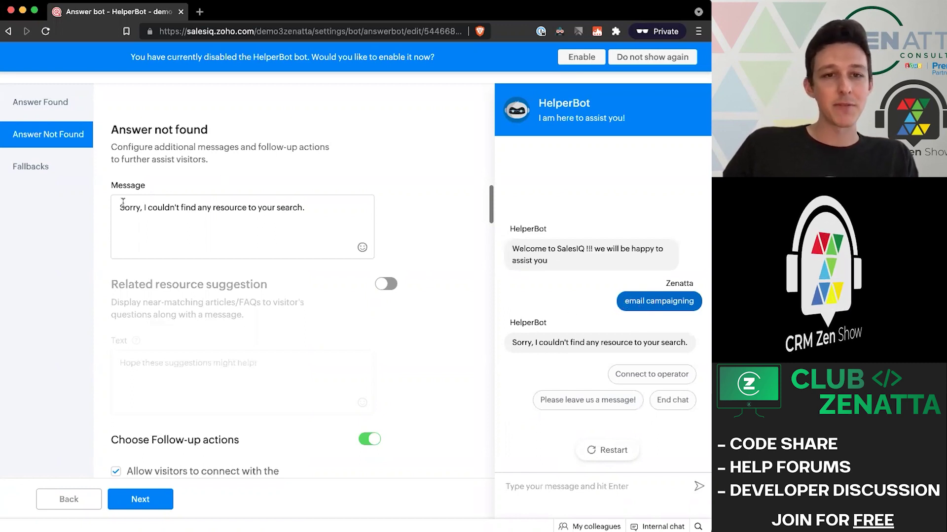
drag(123, 202, 359, 176)
click(360, 176)
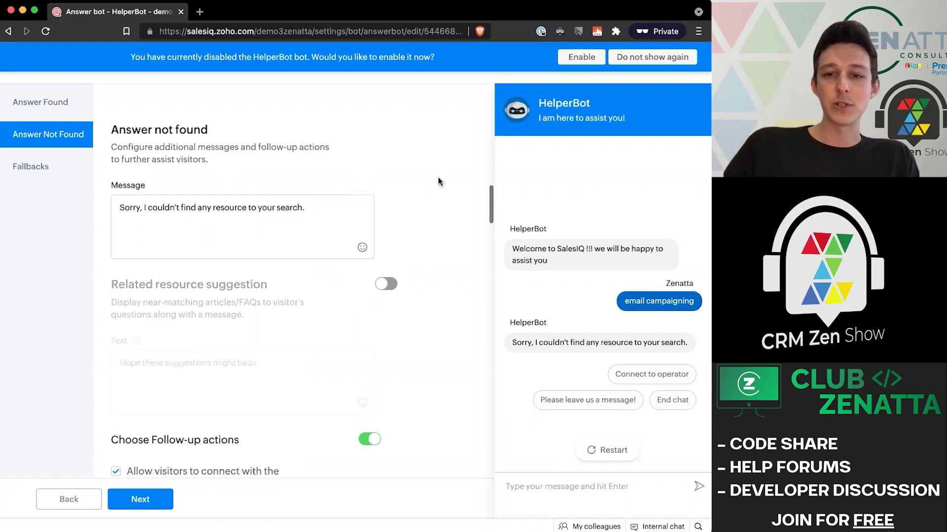
scroll(437, 182, down, 2)
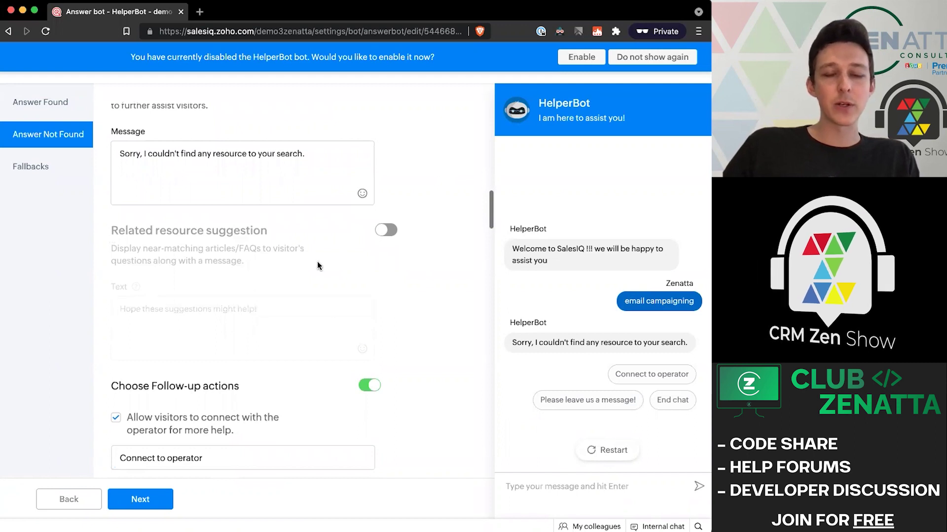
scroll(395, 245, down, 1)
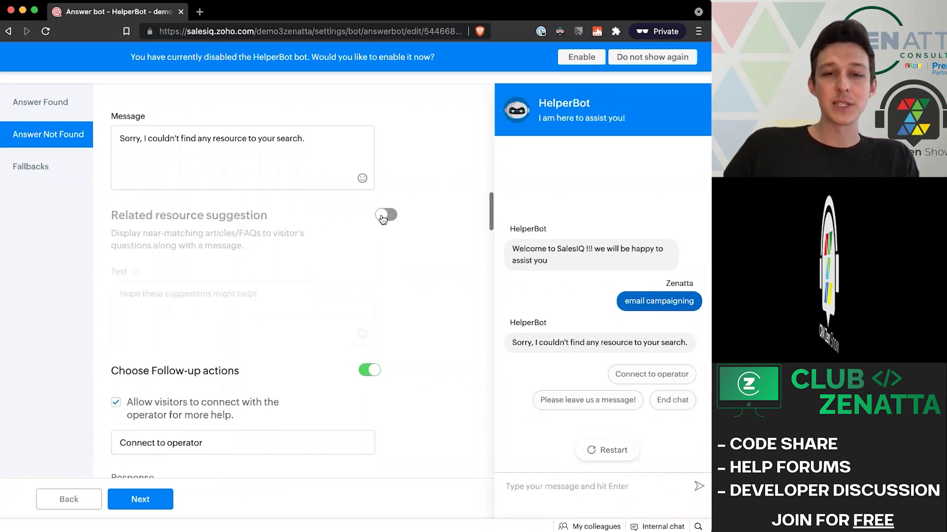
Enable Related resource suggestion for unanswered questions, save, and review the follow-up actions.
click(382, 219)
click(470, 63)
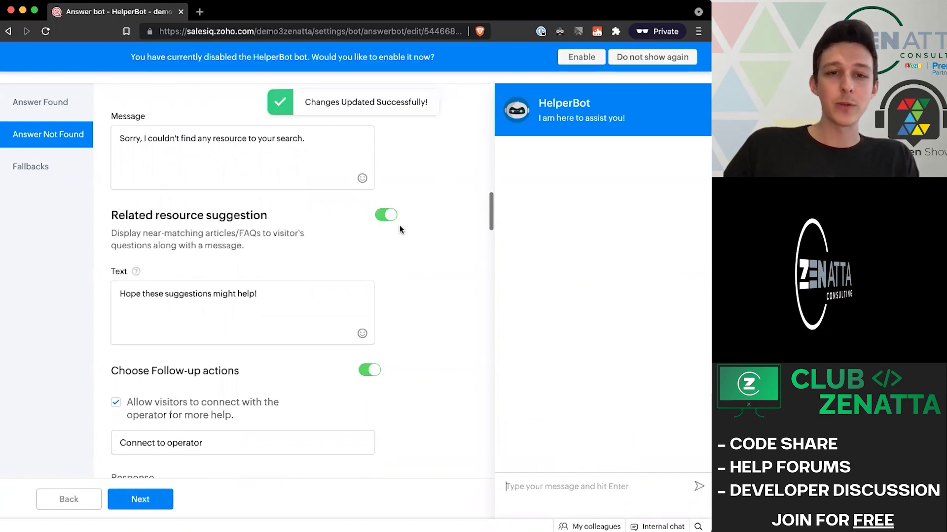
scroll(464, 226, down, 1)
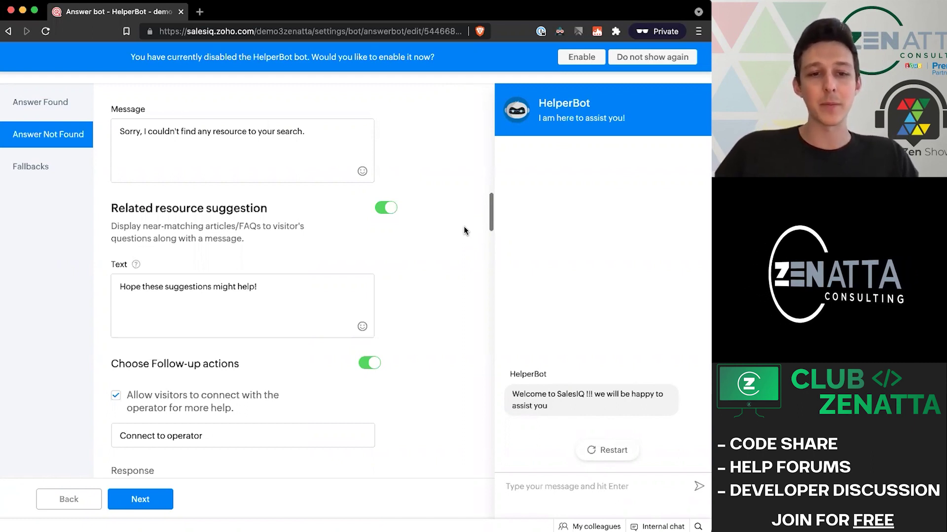
scroll(464, 227, down, 5)
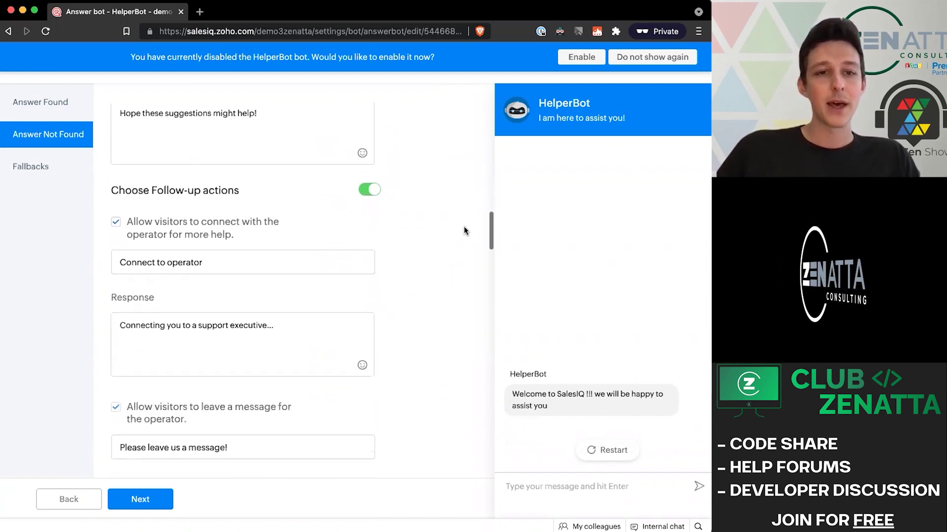
scroll(464, 230, down, 2)
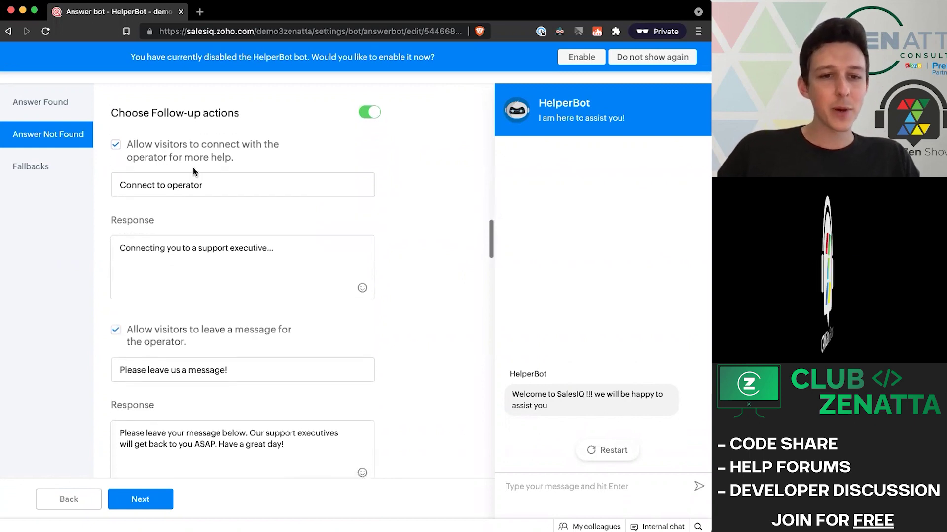
scroll(154, 156, down, 6)
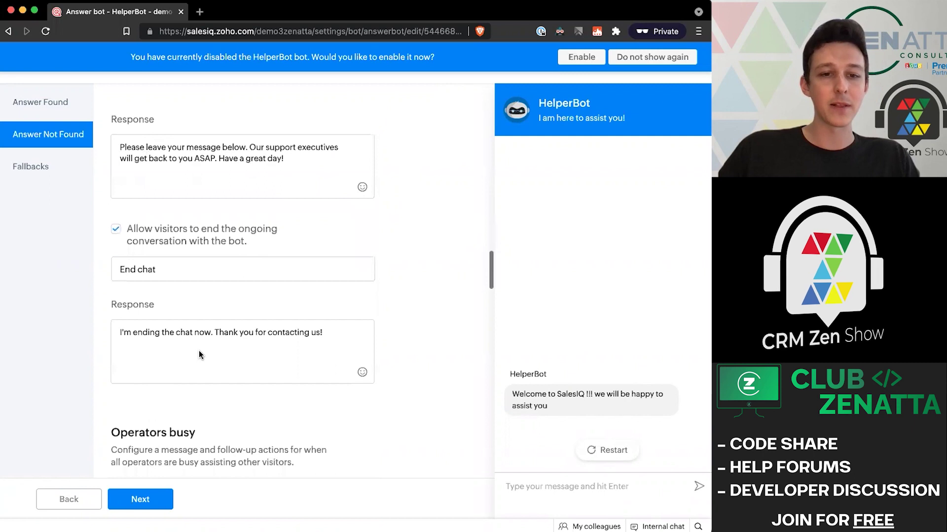
Dismiss the disabled-bot reminder for good and review the Operators busy message.
scroll(199, 355, down, 6)
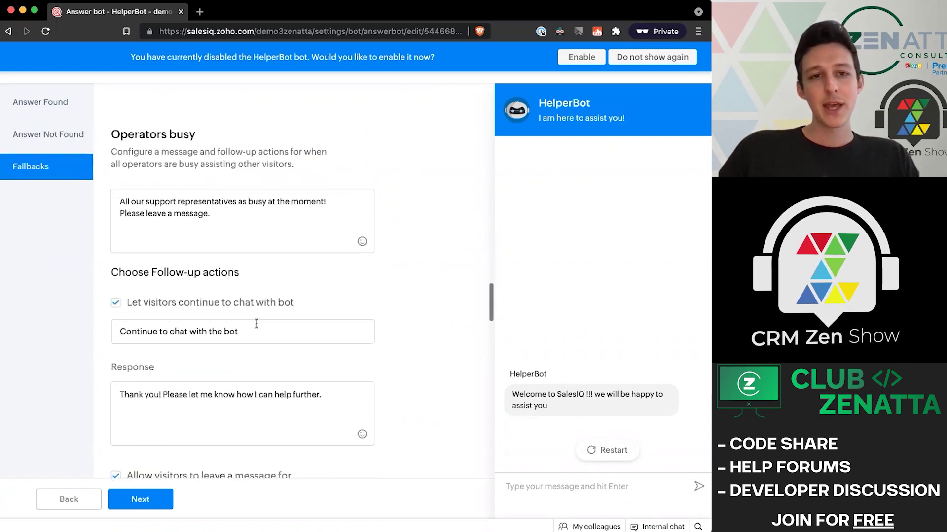
scroll(256, 323, down, 1)
scroll(276, 251, up, 1)
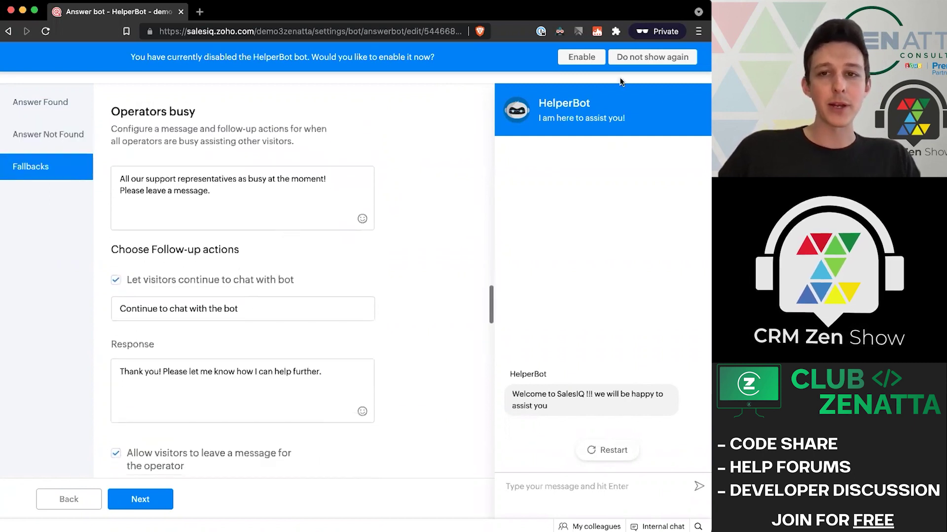
click(638, 57)
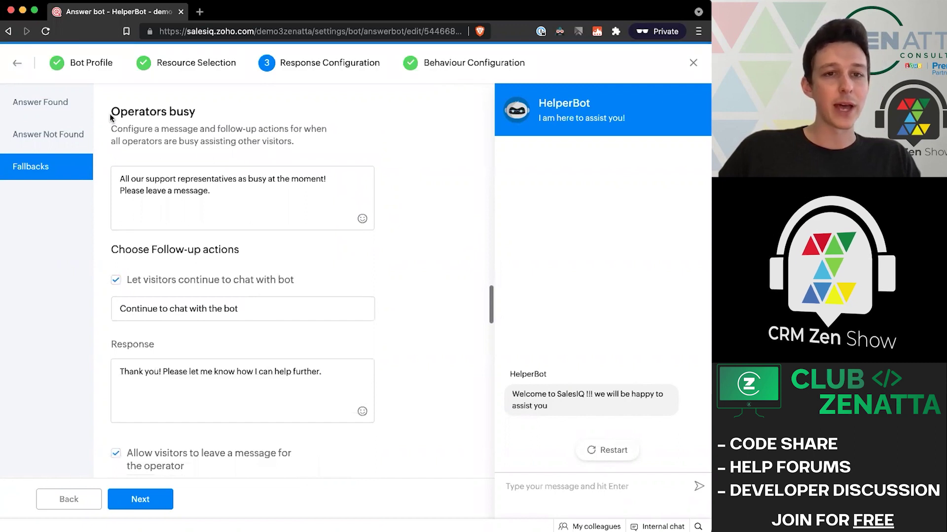
drag(109, 111, 241, 157)
click(184, 226)
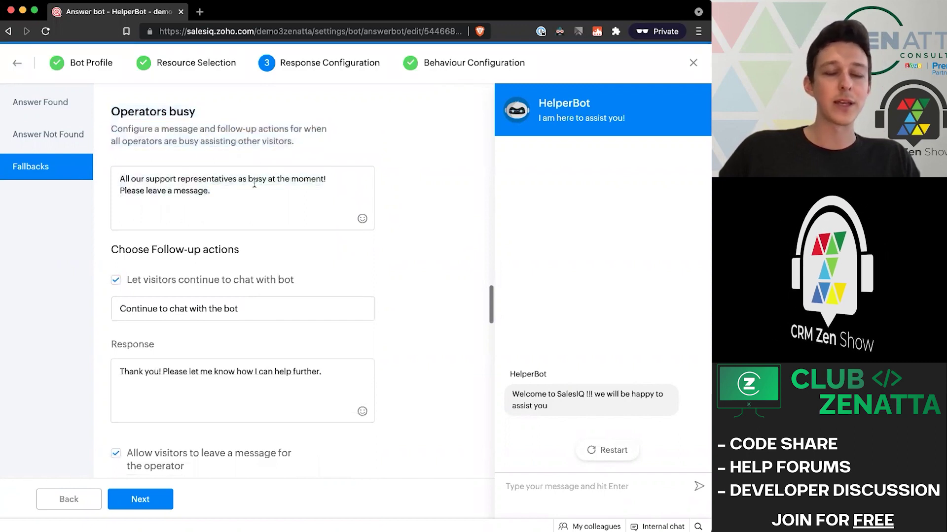
scroll(254, 183, down, 10)
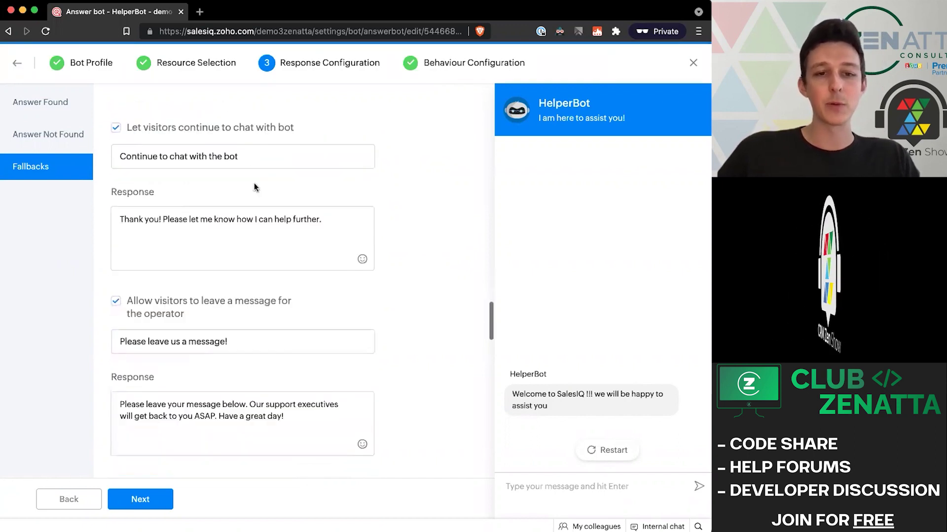
scroll(255, 185, down, 12)
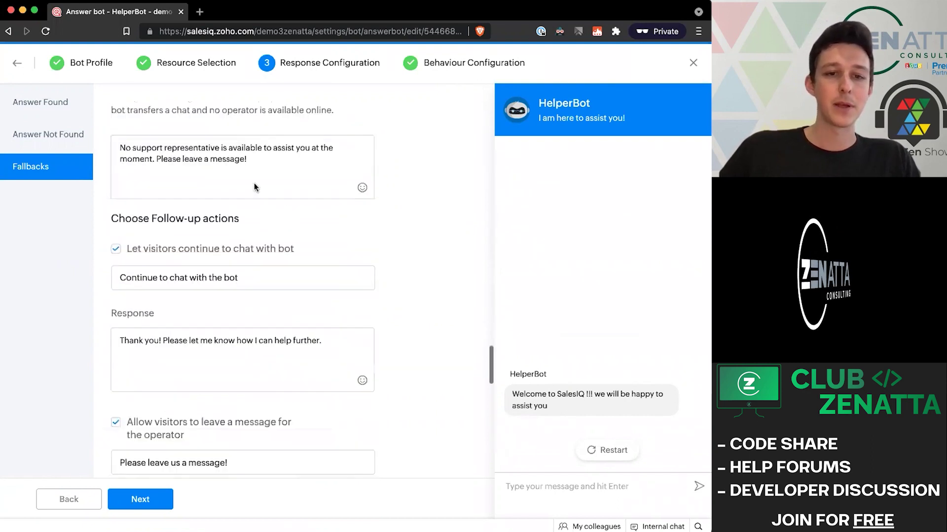
scroll(254, 185, down, 8)
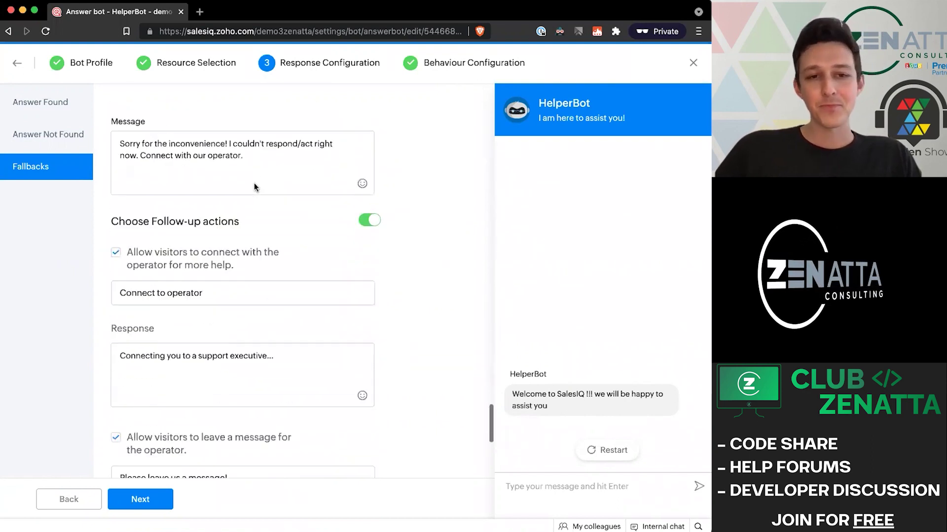
scroll(254, 186, down, 4)
scroll(256, 186, up, 3)
scroll(206, 199, down, 1)
scroll(205, 199, up, 8)
scroll(205, 199, down, 8)
scroll(205, 198, down, 1)
scroll(205, 197, up, 6)
Review the Answer Found, Answer Not Found and Fallbacks responses, then go to Behaviour Configuration.
click(50, 104)
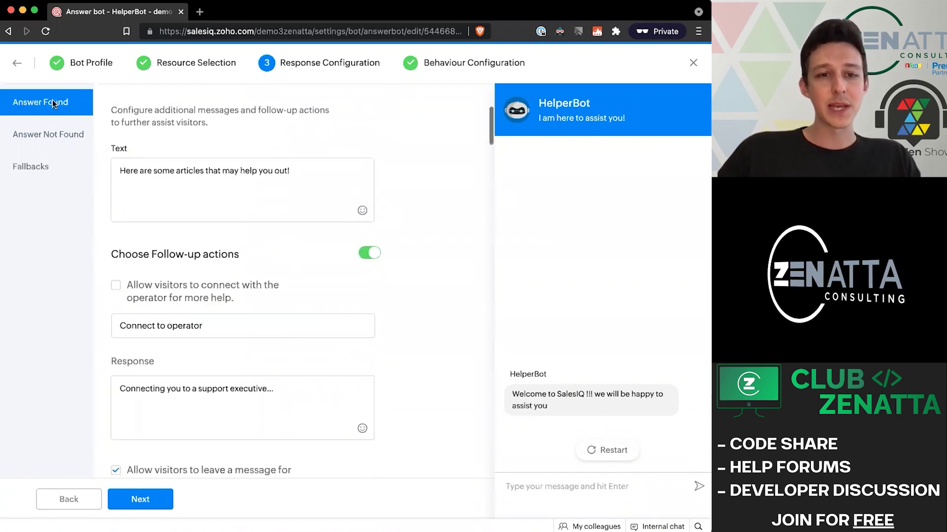
scroll(254, 222, down, 1)
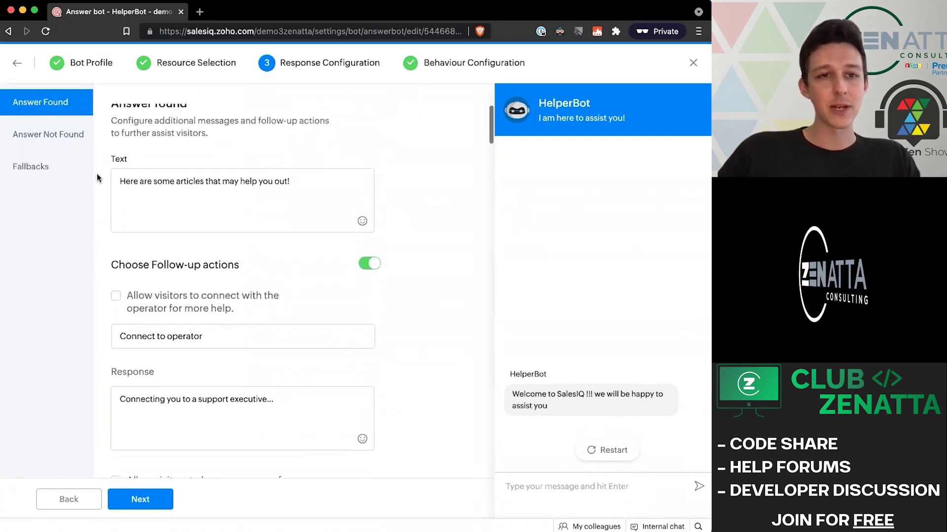
click(69, 140)
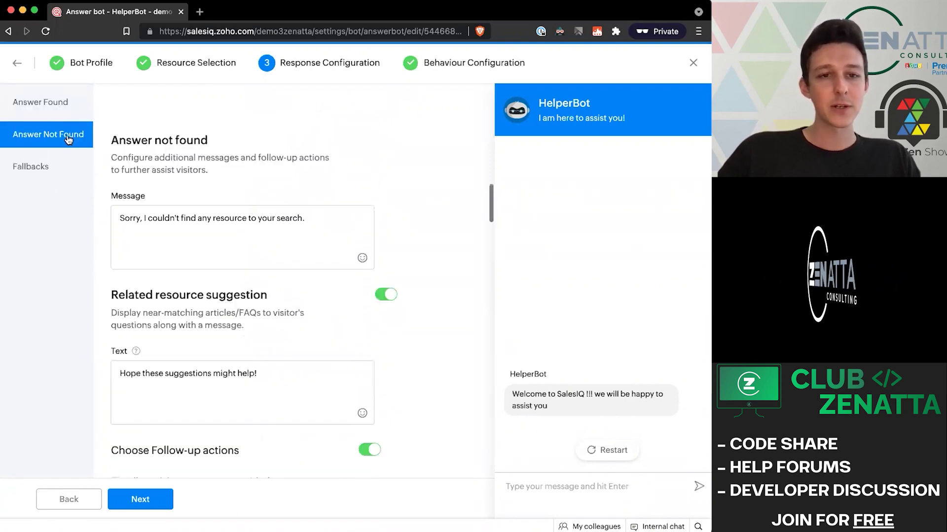
click(43, 170)
scroll(291, 213, down, 5)
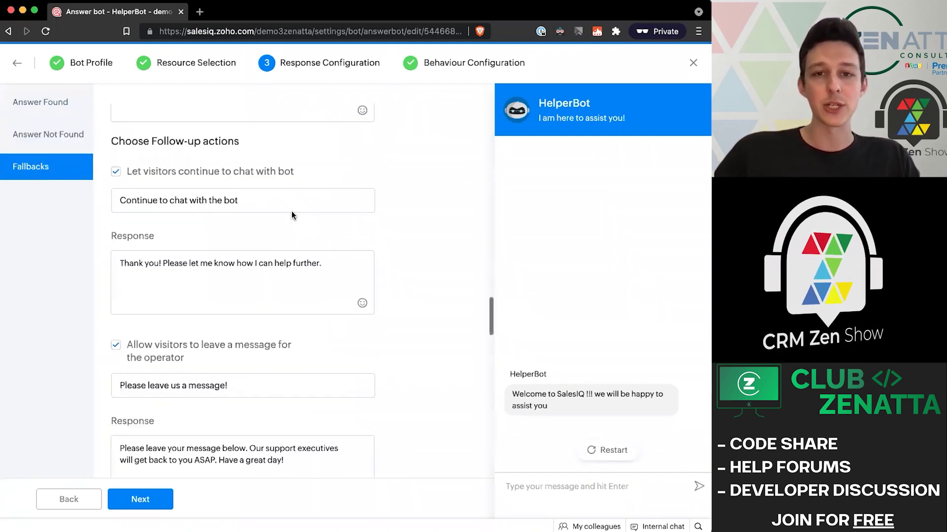
scroll(291, 211, down, 10)
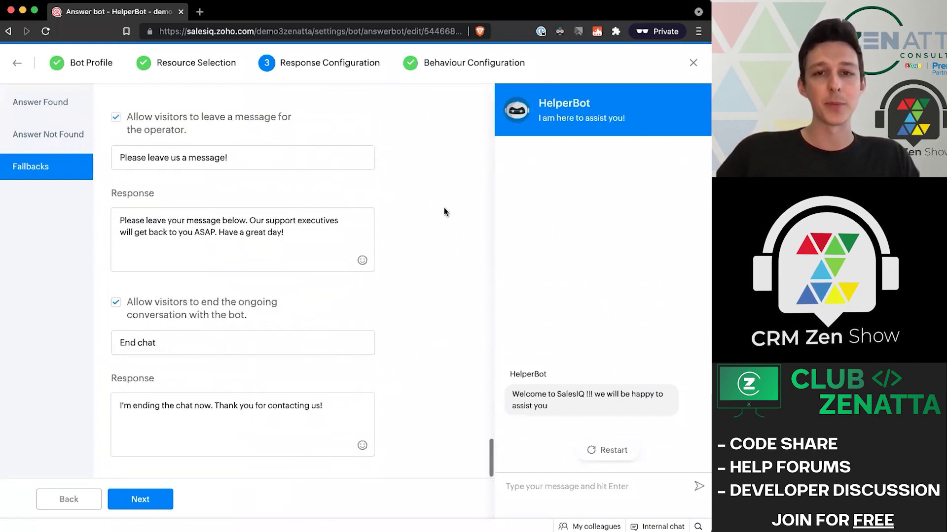
click(158, 501)
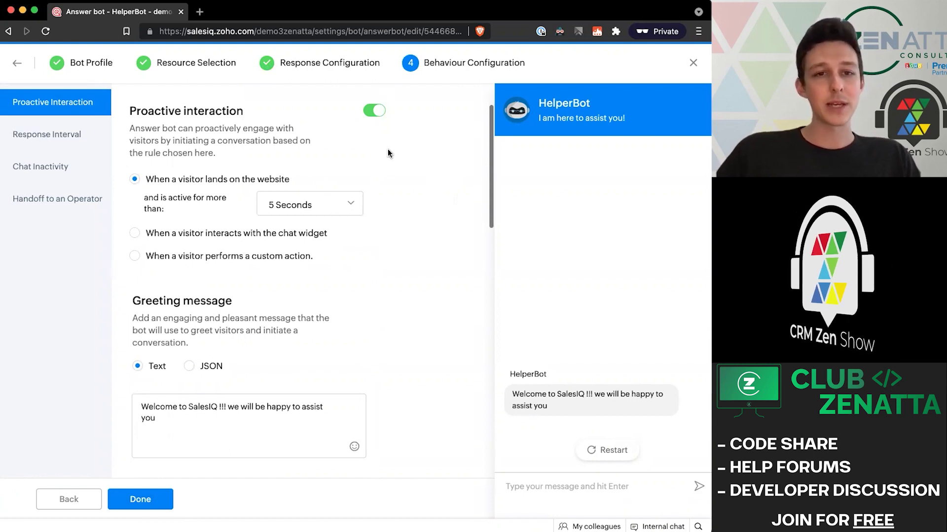
Replace 'SalesIQ !!! we' with 'Zenatta! We' in the greeting message and save.
scroll(388, 149, down, 1)
scroll(388, 149, up, 1)
drag(127, 113, 238, 157)
click(238, 159)
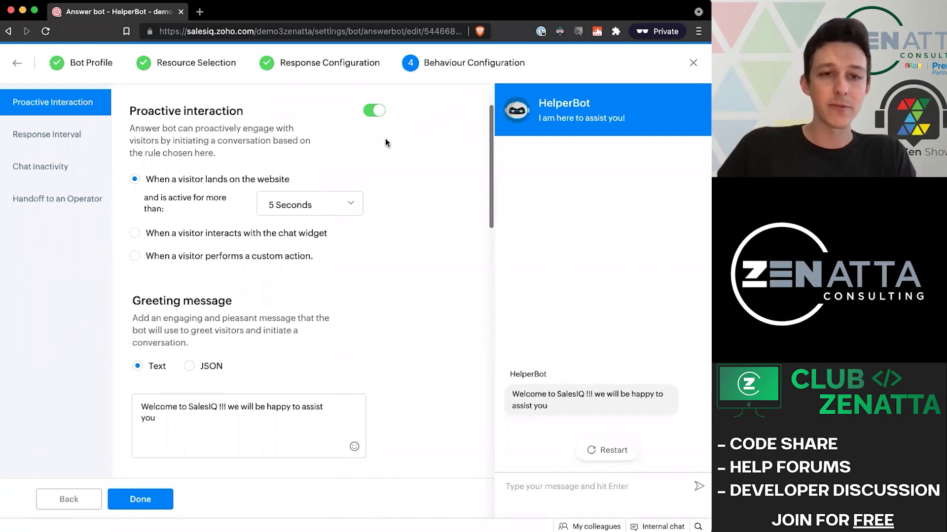
scroll(380, 155, down, 4)
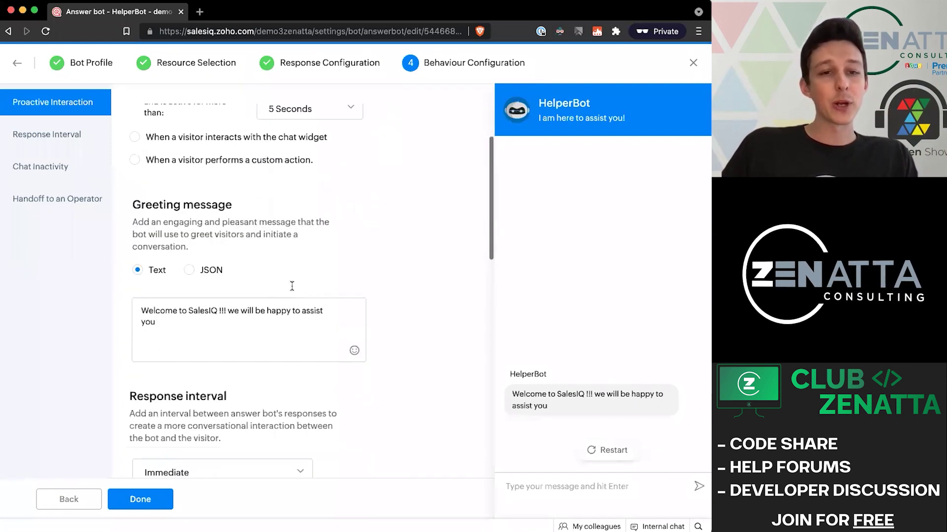
click(215, 325)
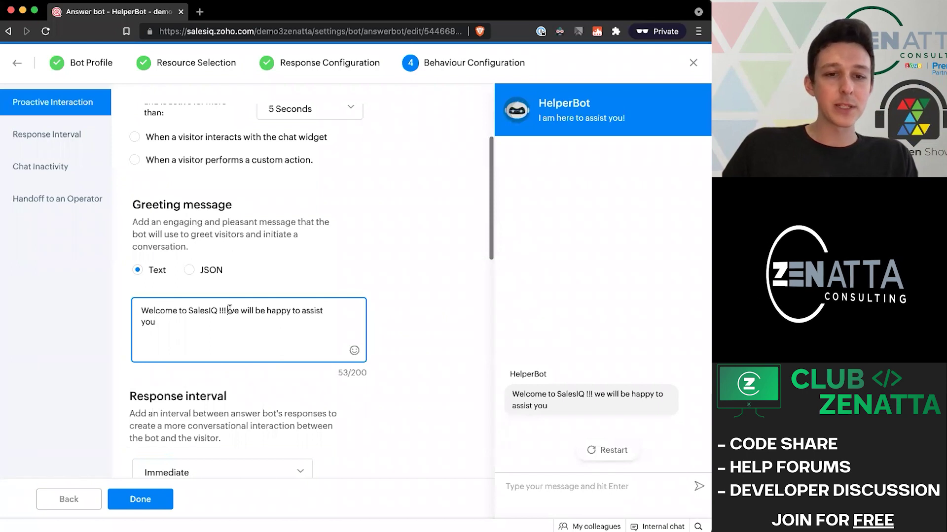
key(BackSpace)
key(BackSpace)
key(BackSpace)
key(BackSpace)
key(alt+shift+Right)
text(! We)
drag(217, 311, 194, 312)
text(Zenatta)
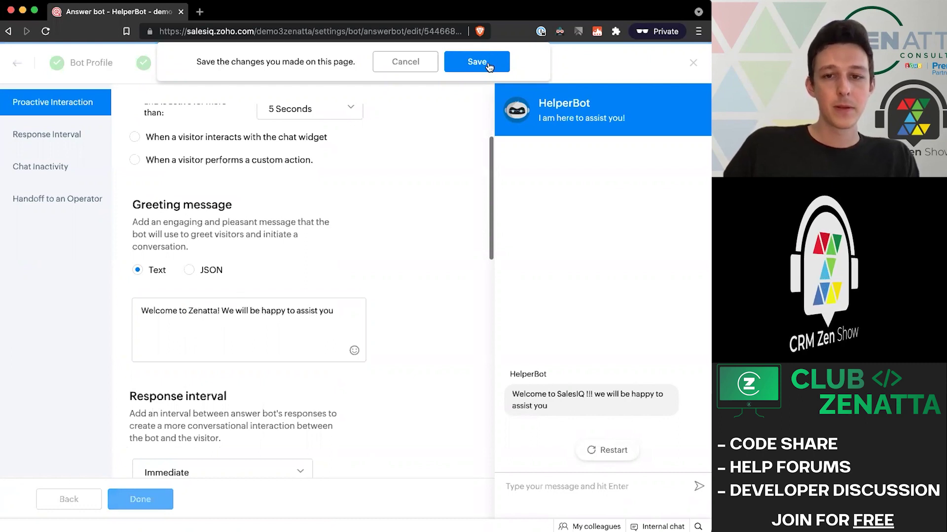
click(488, 68)
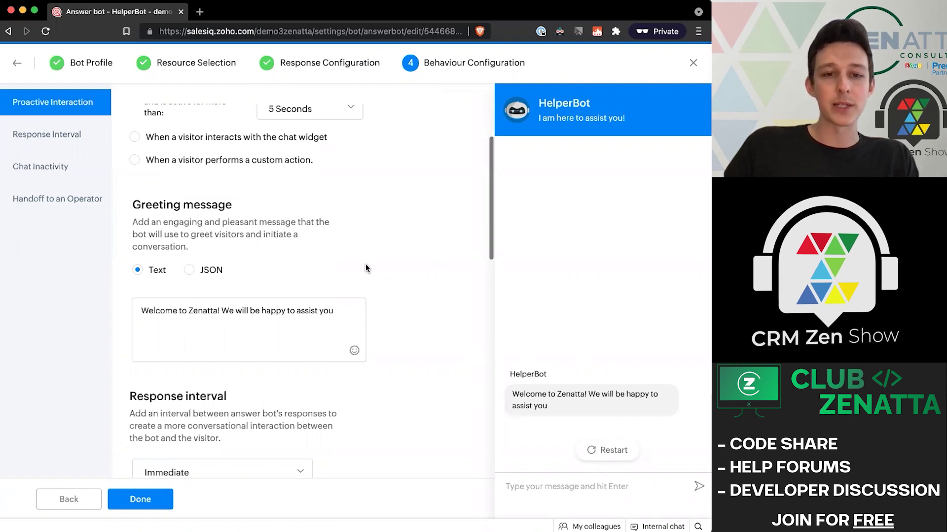
Keep Response interval at Immediate and switch on Chat inactivity actions (1 Minute reminder, 5 Minutes end).
scroll(366, 268, down, 2)
scroll(366, 267, down, 5)
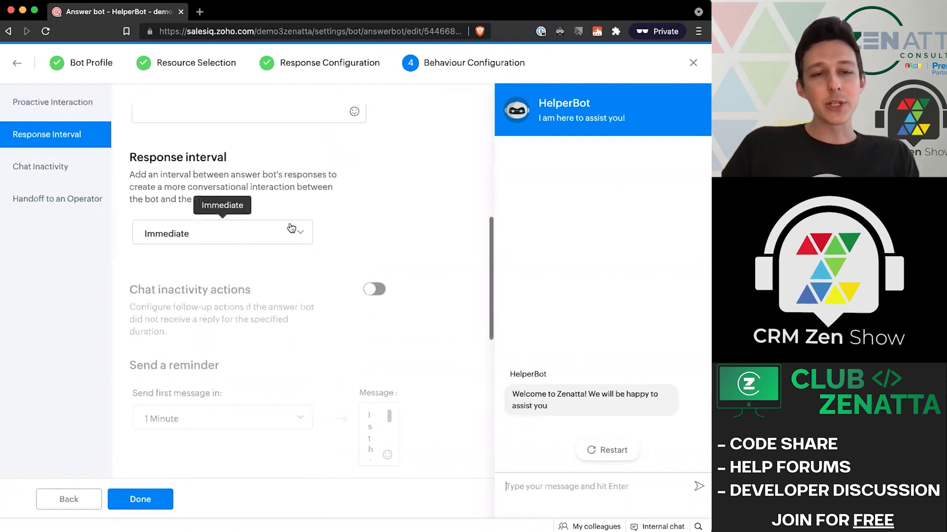
click(282, 241)
scroll(257, 278, down, 1)
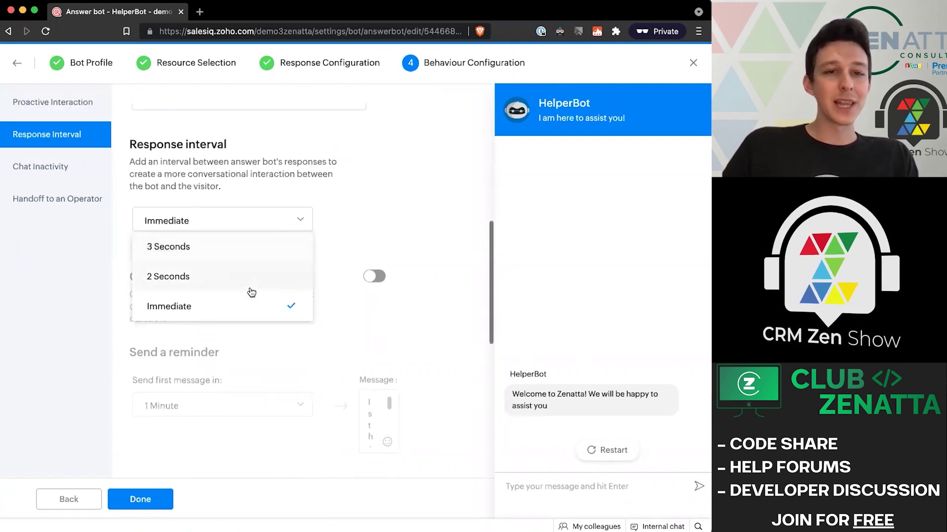
click(253, 163)
scroll(253, 163, down, 3)
scroll(333, 177, up, 1)
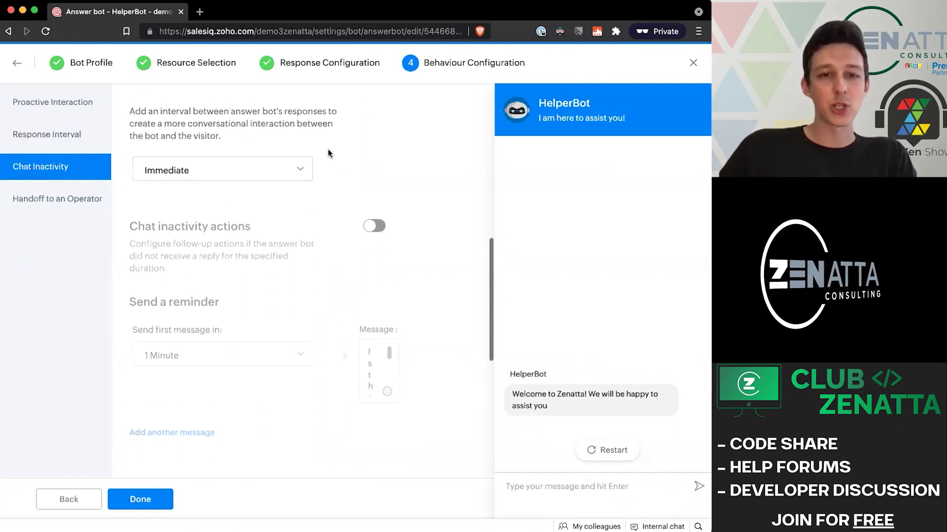
scroll(330, 167, down, 3)
click(374, 142)
Review HelperBot's reminder and 5 Minutes end-conversation inactivity settings and save them.
scroll(222, 247, down, 1)
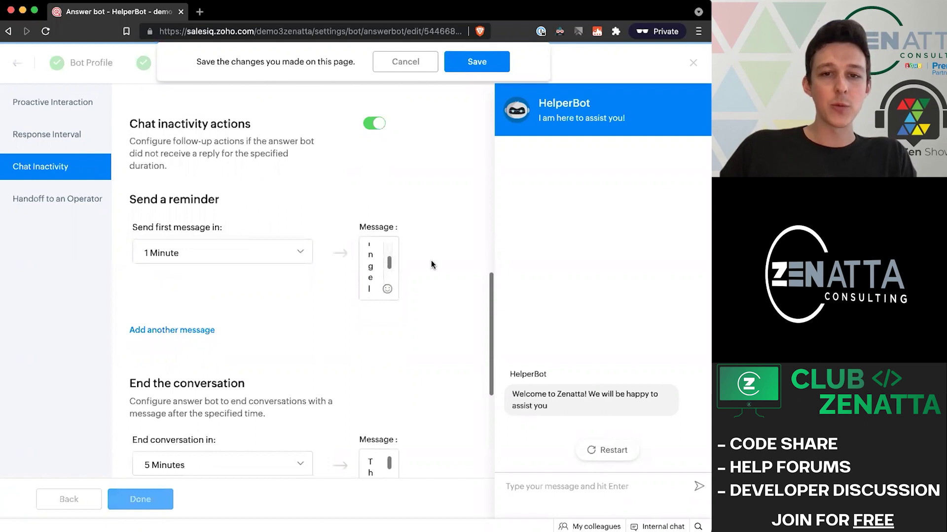
scroll(432, 265, down, 1)
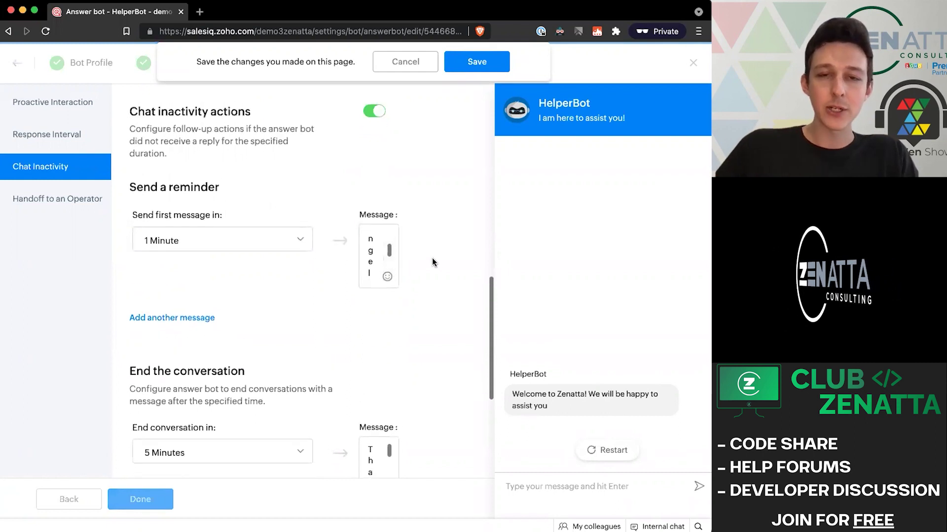
scroll(433, 262, down, 5)
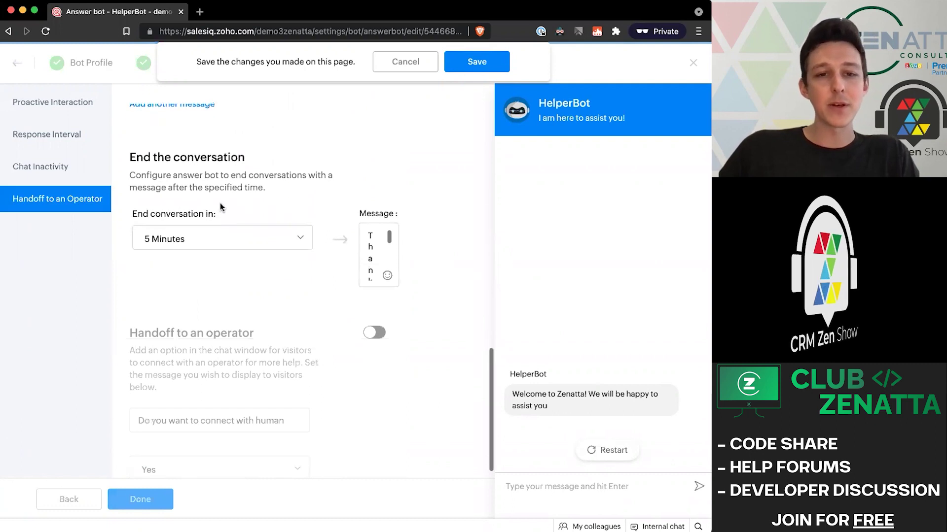
scroll(220, 206, down, 1)
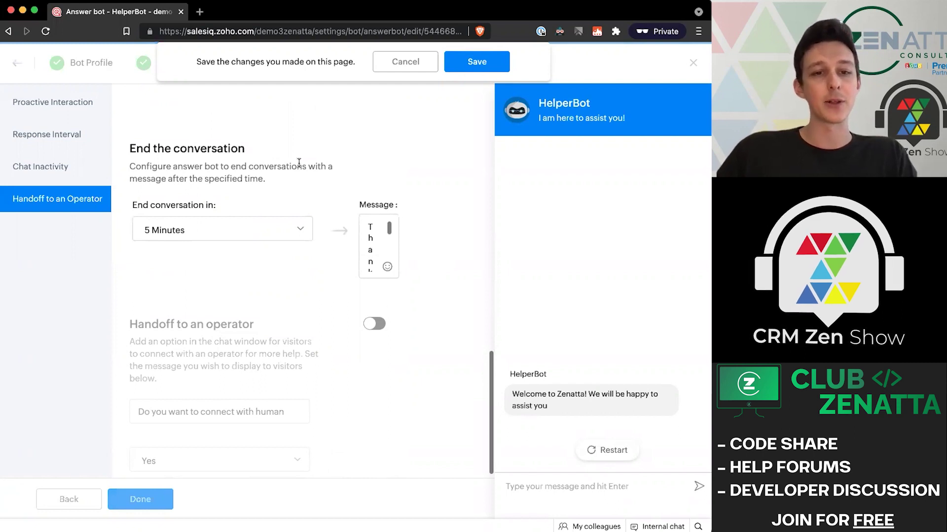
scroll(298, 163, down, 1)
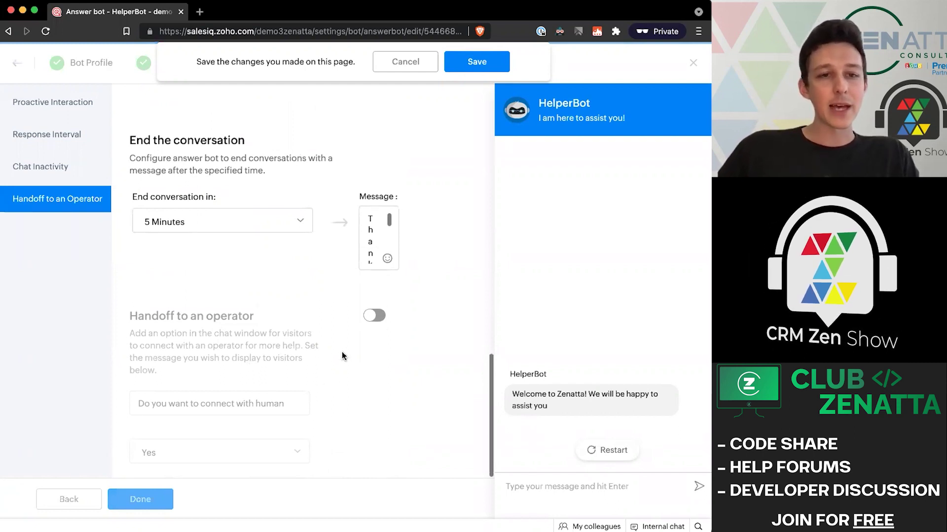
key(ctrl+s)
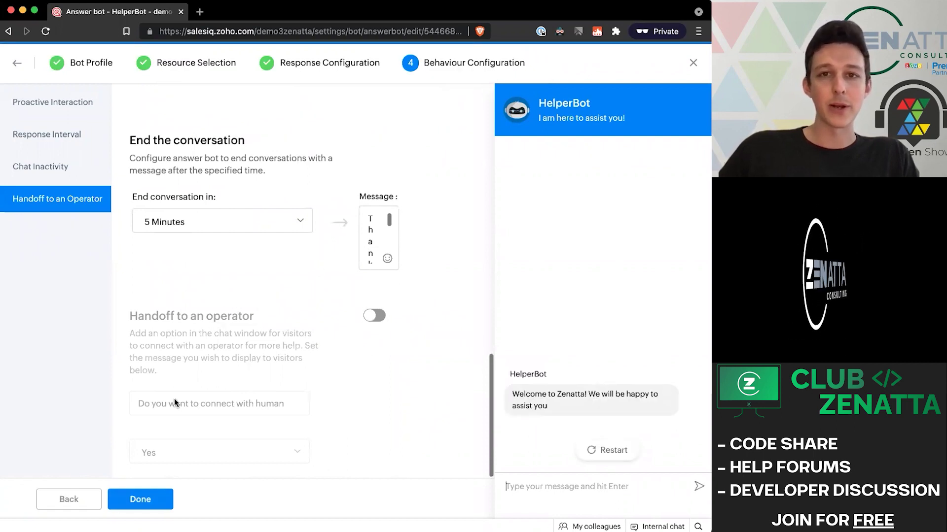
Close the bot editor, then reopen HelperBot to look over its setup.
click(140, 500)
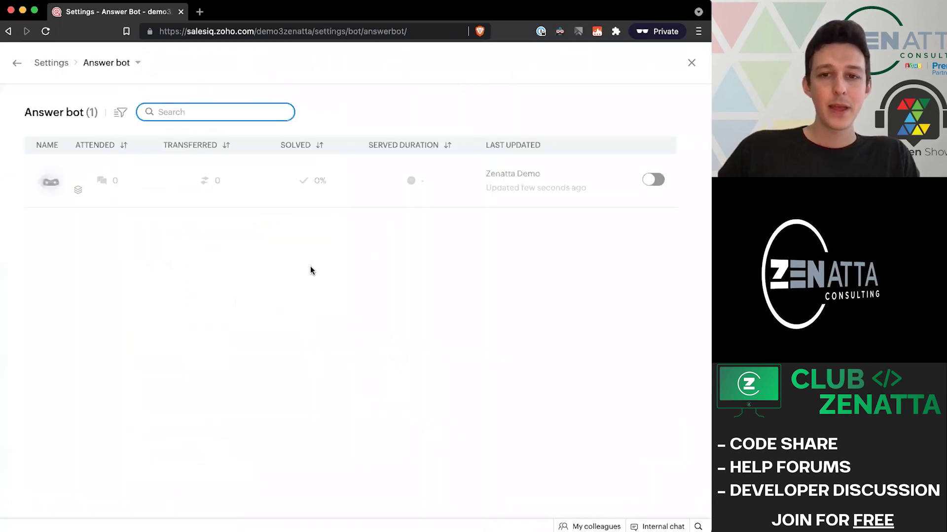
click(334, 182)
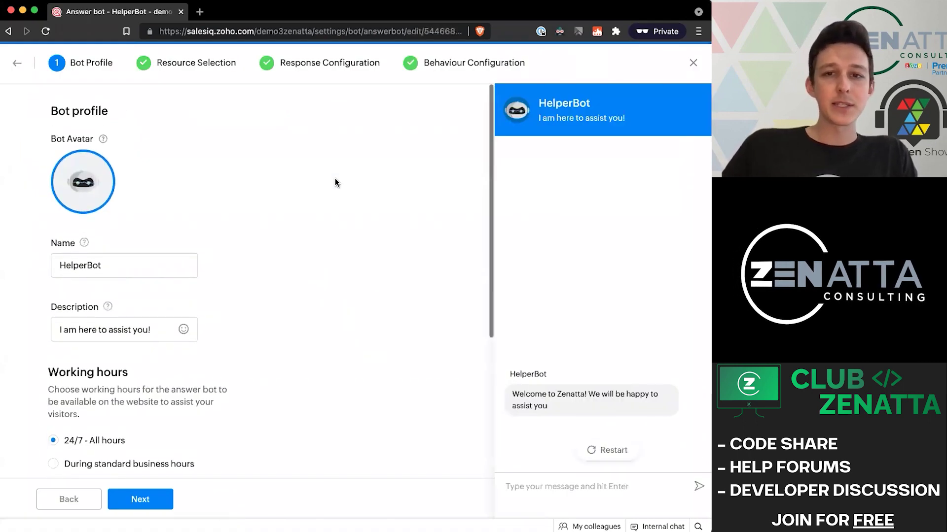
scroll(335, 182, down, 2)
scroll(335, 182, up, 2)
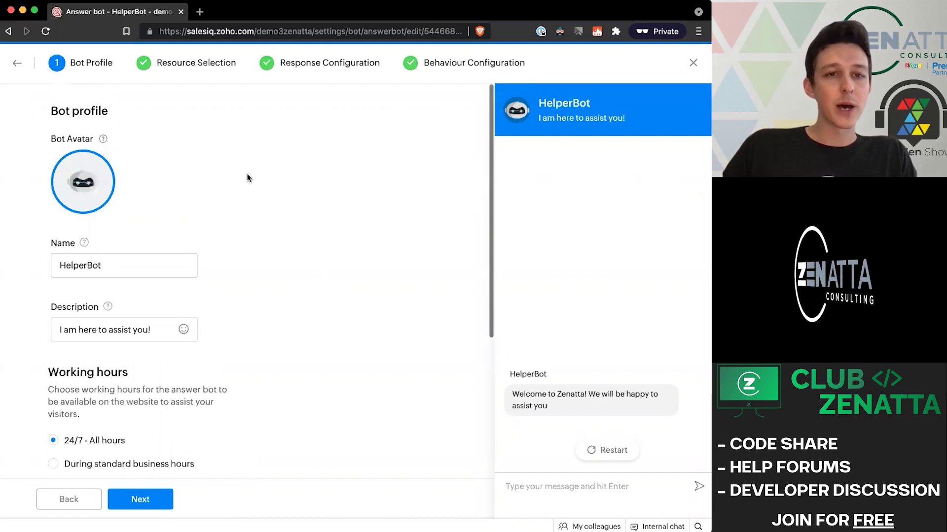
scroll(248, 177, down, 5)
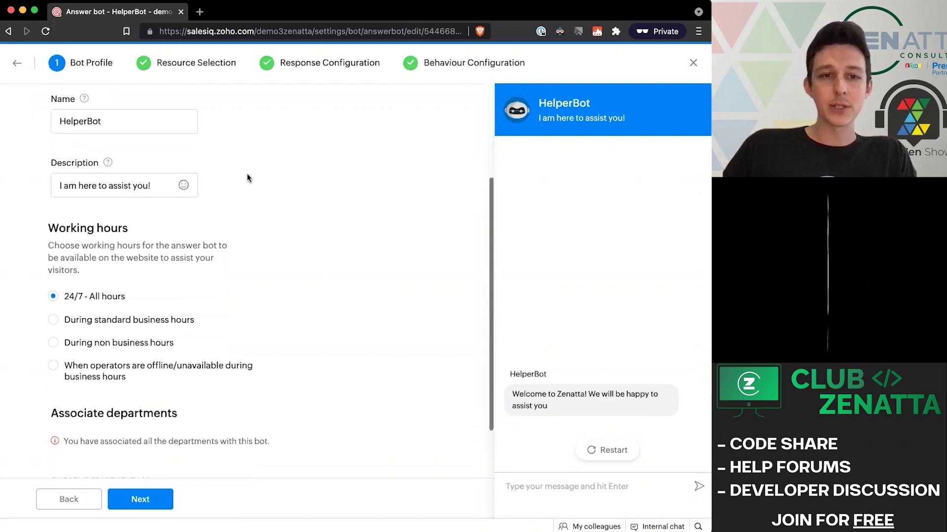
scroll(247, 178, down, 2)
scroll(248, 178, up, 7)
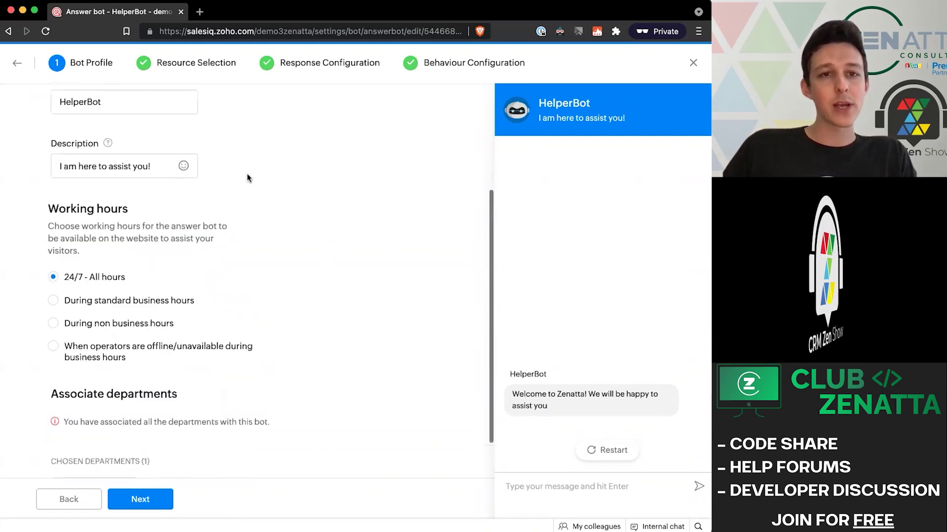
Review the resource selection and the Answer Not Found and Fallbacks response settings.
click(202, 64)
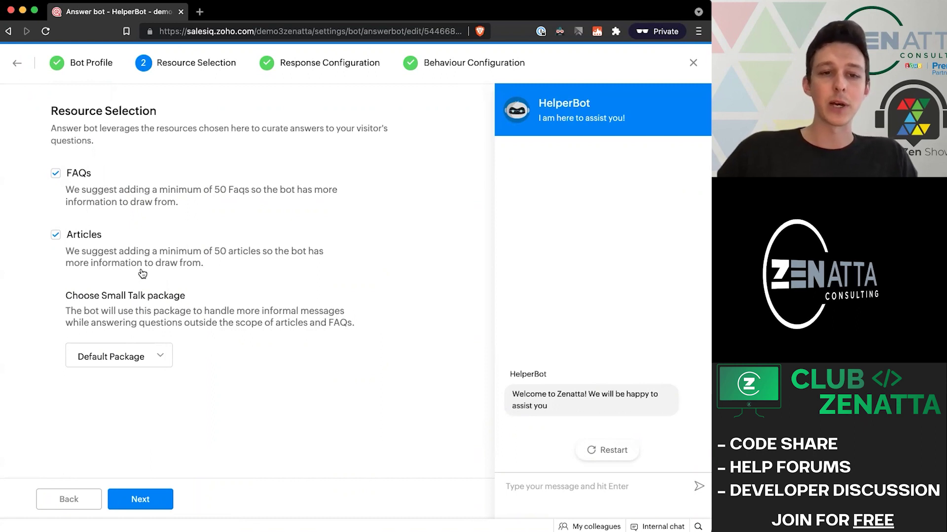
click(306, 63)
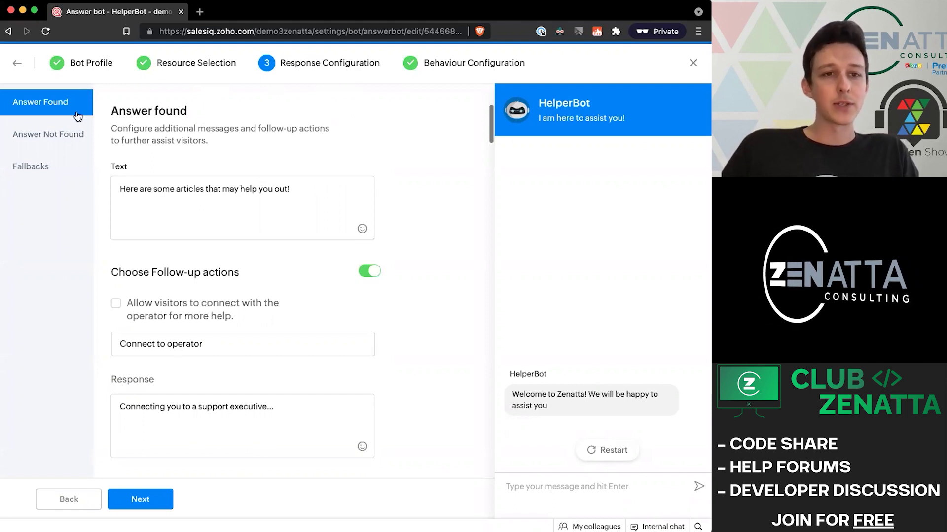
click(58, 134)
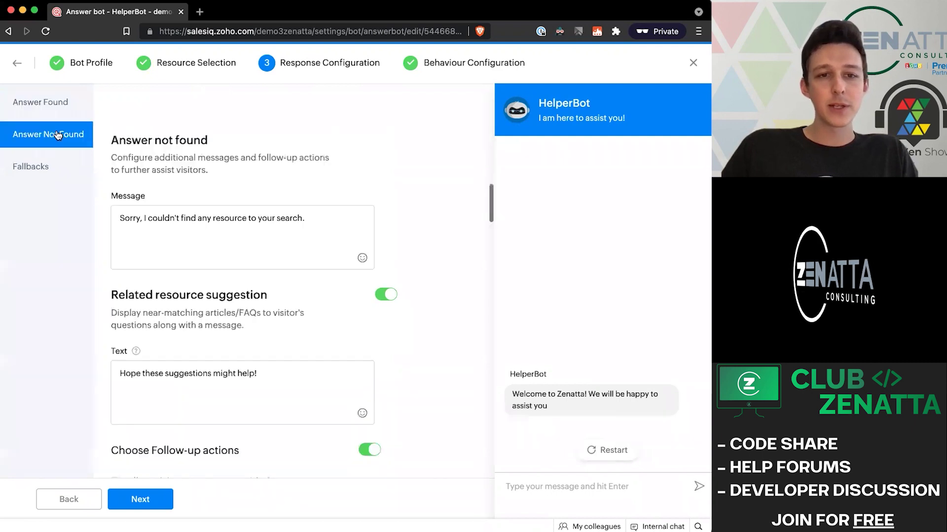
click(51, 168)
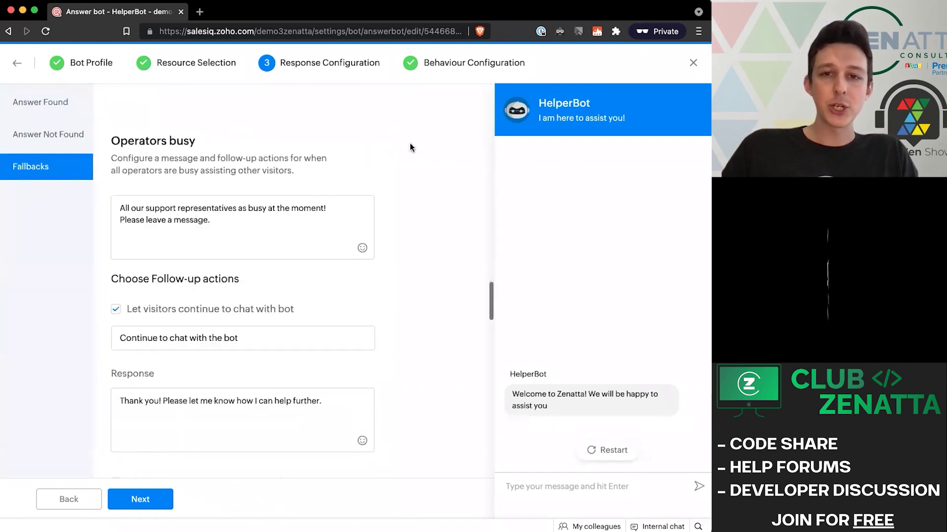
Look through the Behaviour Configuration settings, then close the answer bot editor.
click(460, 69)
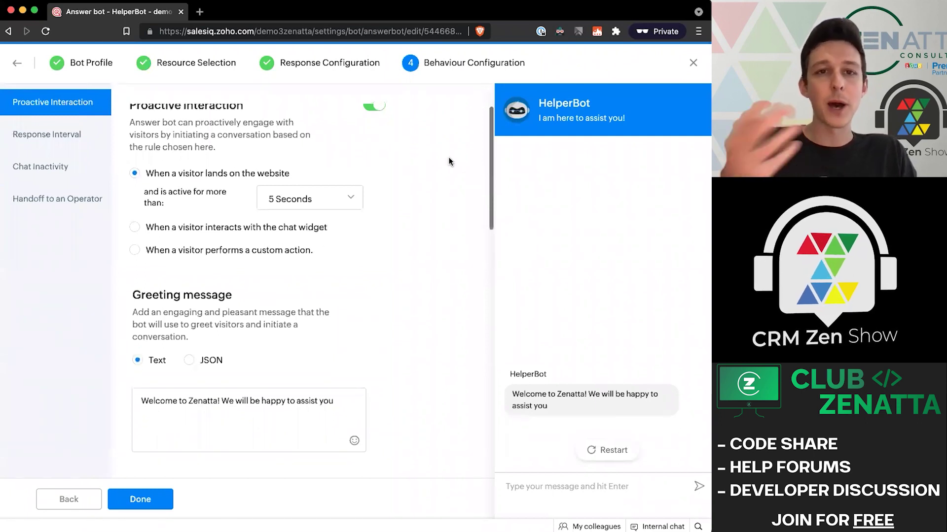
scroll(448, 157, down, 6)
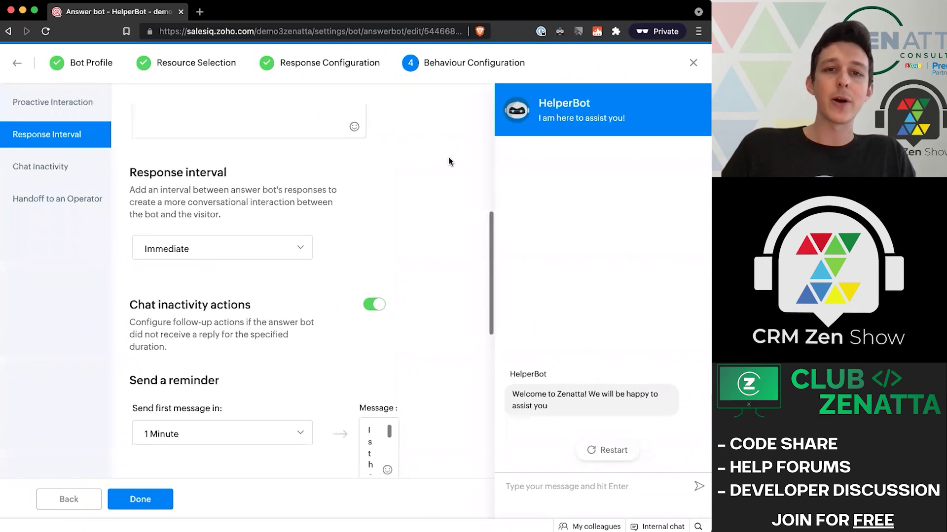
scroll(449, 157, down, 3)
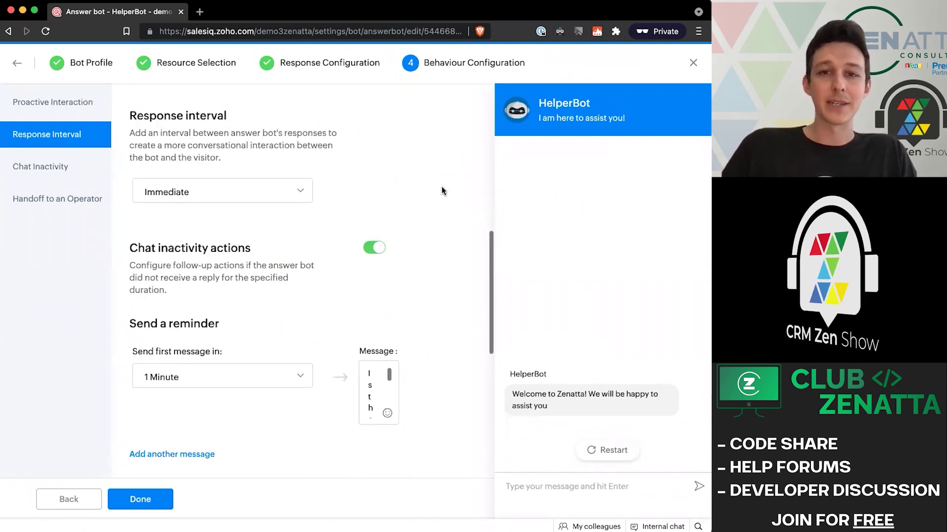
click(692, 65)
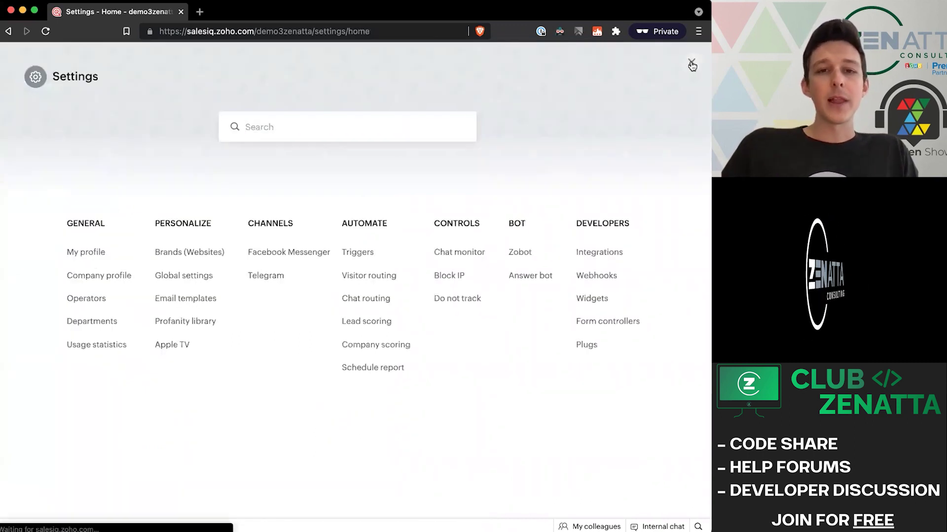
Go to Small talk resources and browse the Default Package Greetings phrases.
click(692, 64)
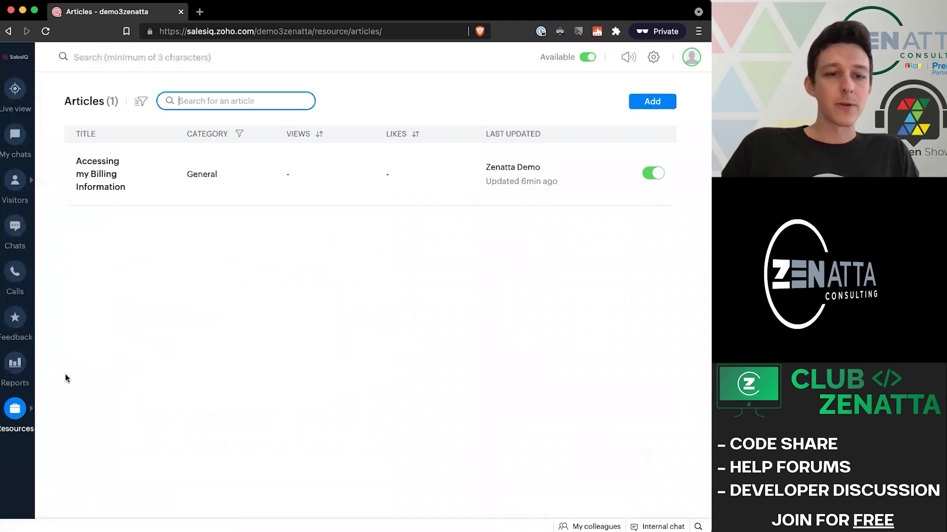
mouse_move(27, 411)
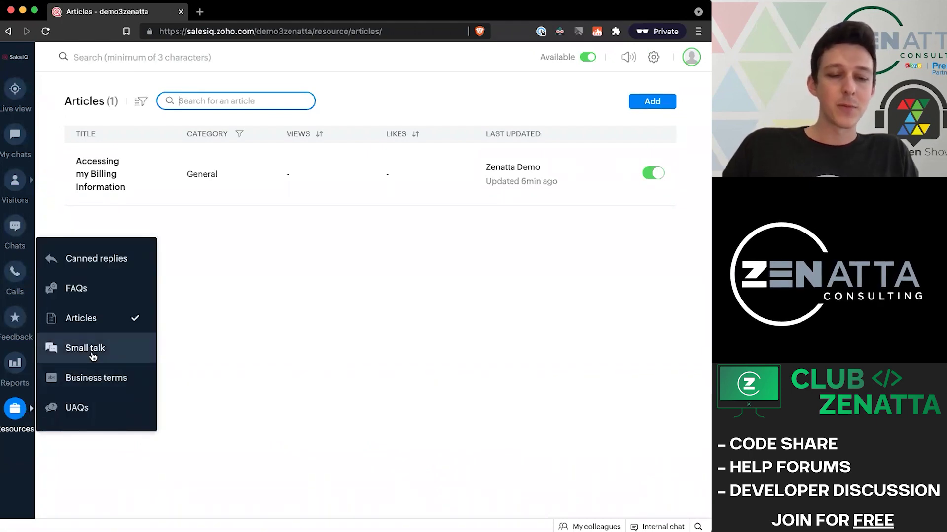
click(126, 358)
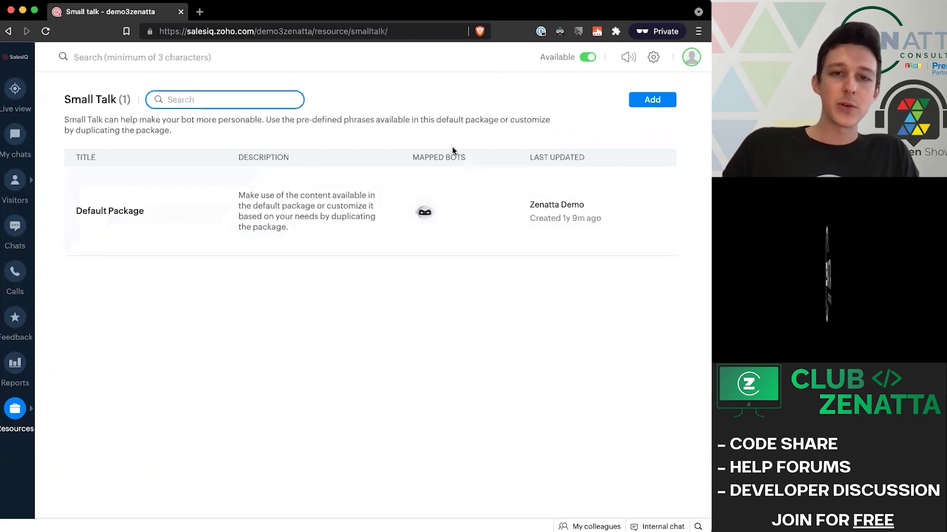
click(326, 234)
scroll(505, 242, down, 1)
scroll(417, 316, up, 1)
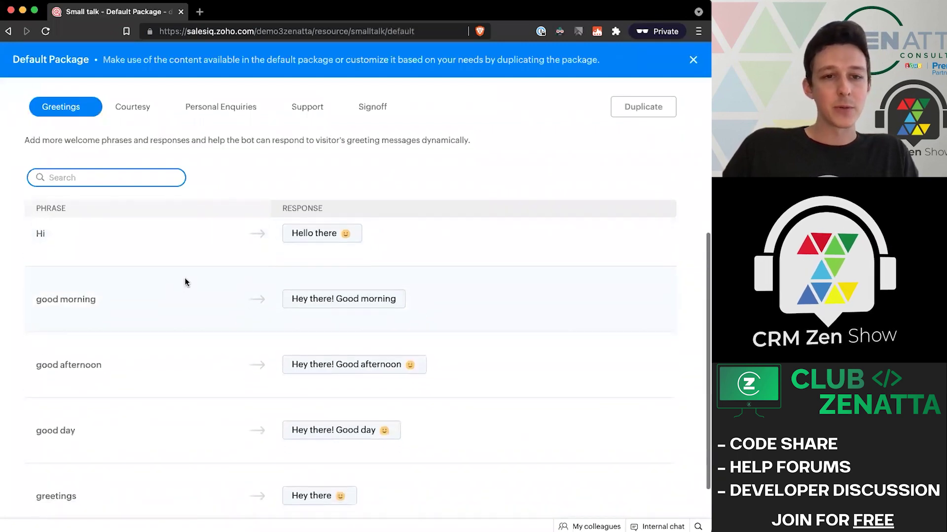
scroll(90, 317, down, 2)
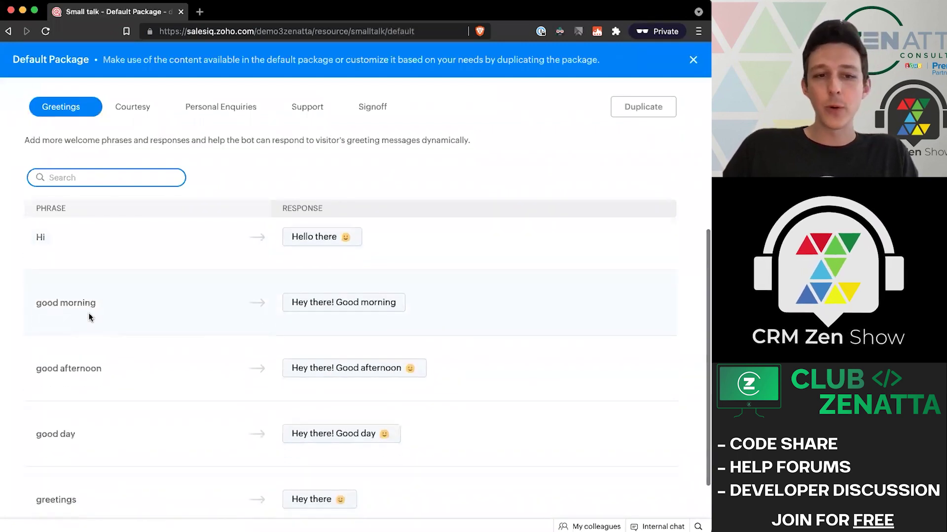
Highlight the good afternoon response, then the Courtesy 'Thank you' phrase and its responses.
drag(292, 332, 422, 337)
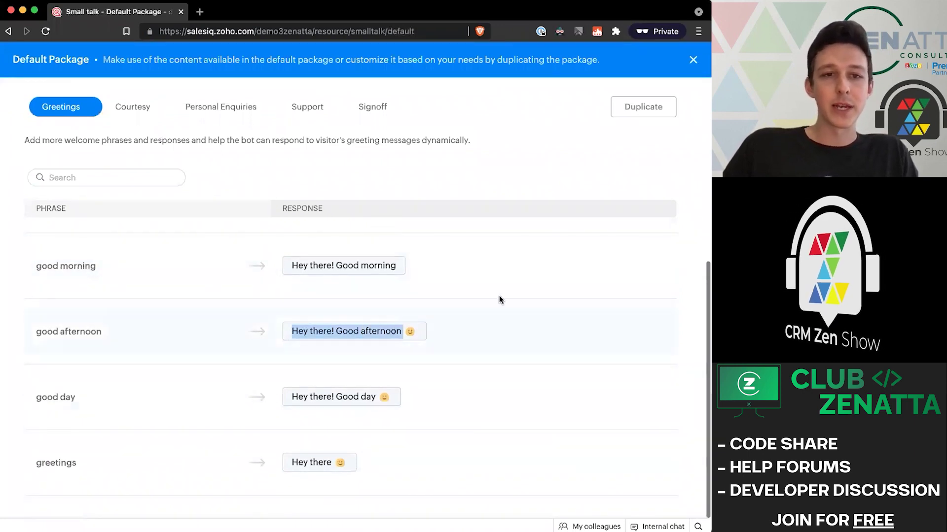
click(469, 191)
click(138, 113)
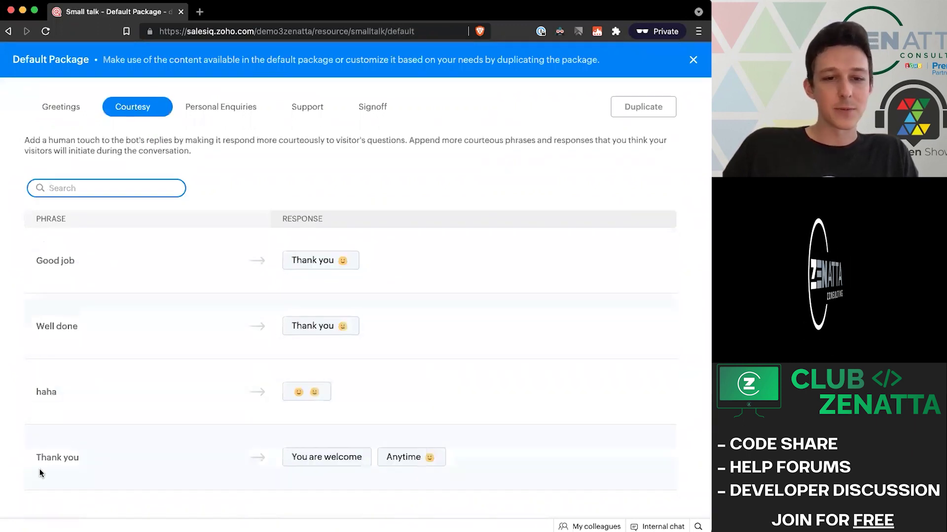
drag(33, 460, 158, 459)
drag(291, 464, 413, 464)
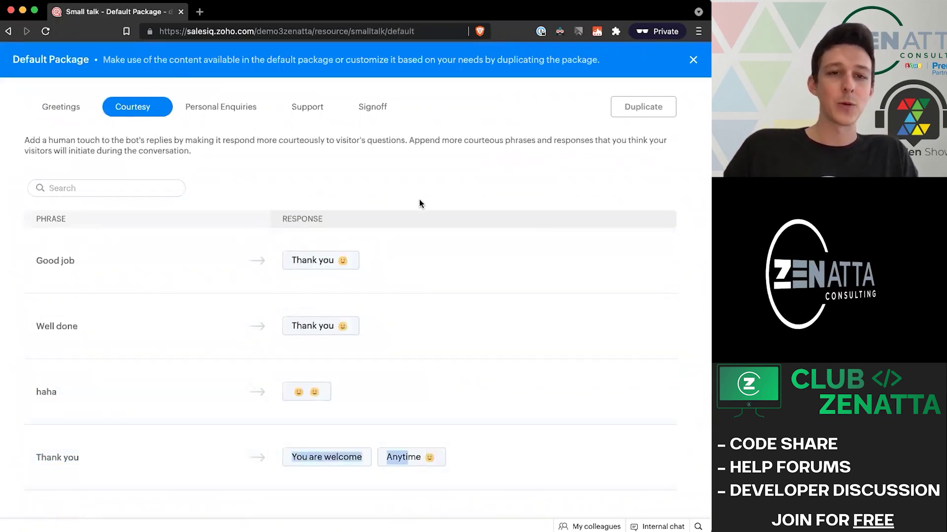
click(419, 182)
Browse the Personal Enquiries and Support phrases, then close the Default Package view.
click(242, 116)
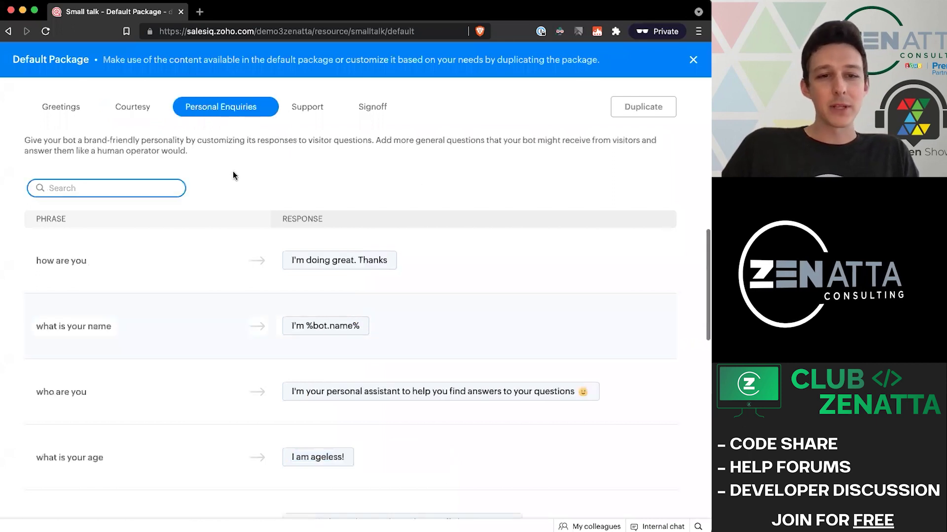
scroll(233, 175, down, 2)
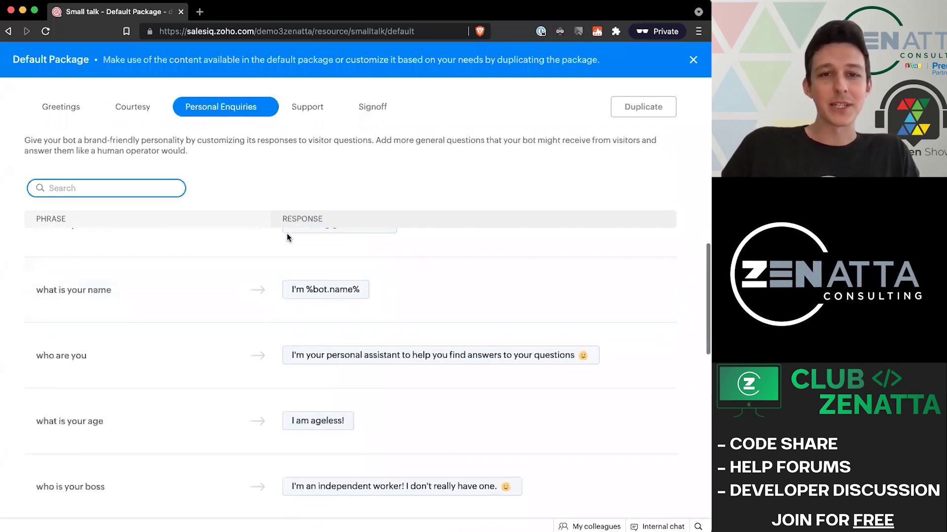
scroll(321, 310, down, 4)
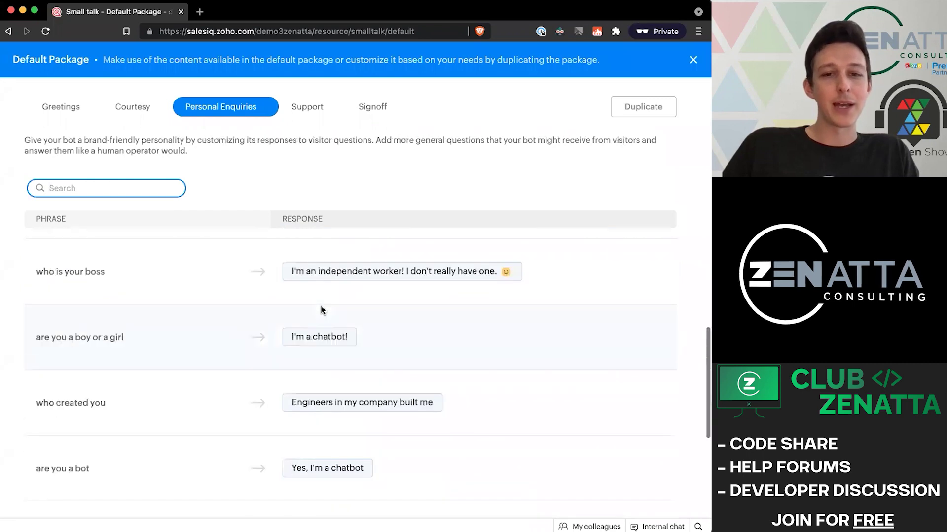
scroll(320, 310, up, 5)
click(305, 111)
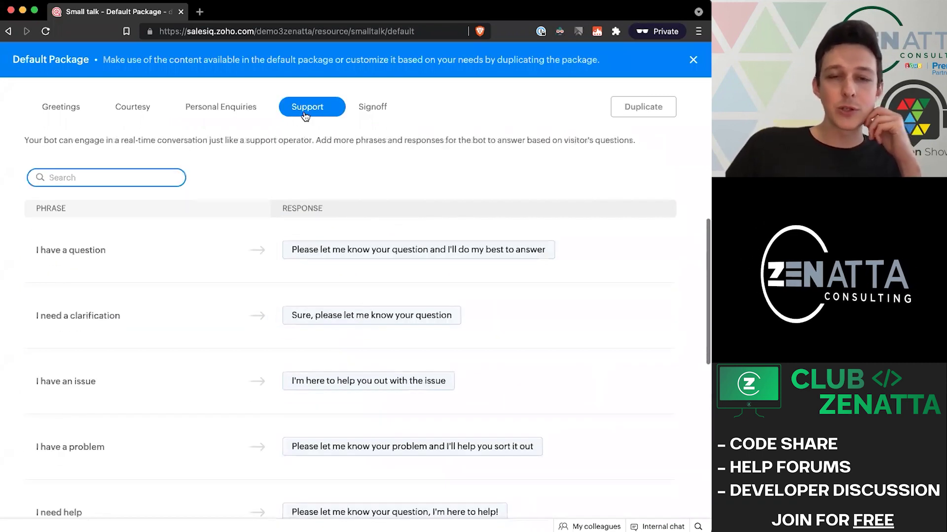
click(693, 60)
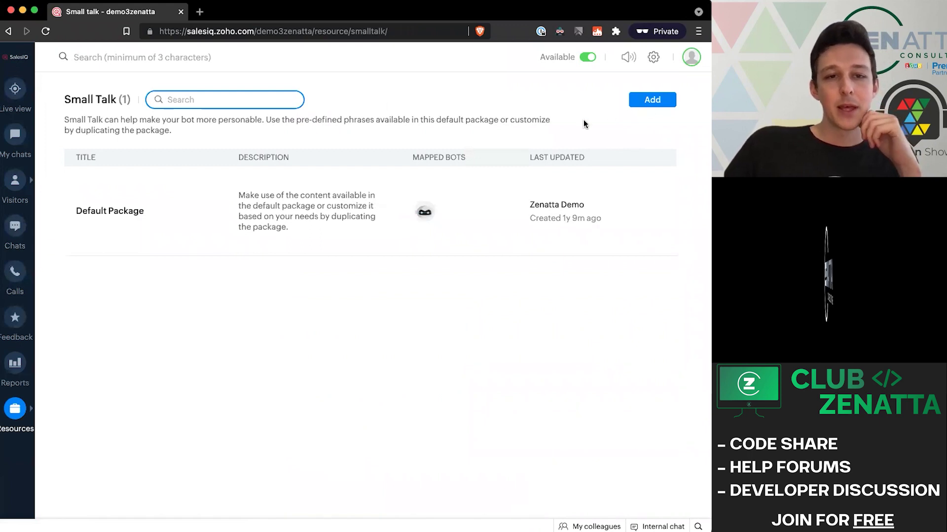
Add a new business term named 'Transaction'.
mouse_move(19, 414)
click(93, 377)
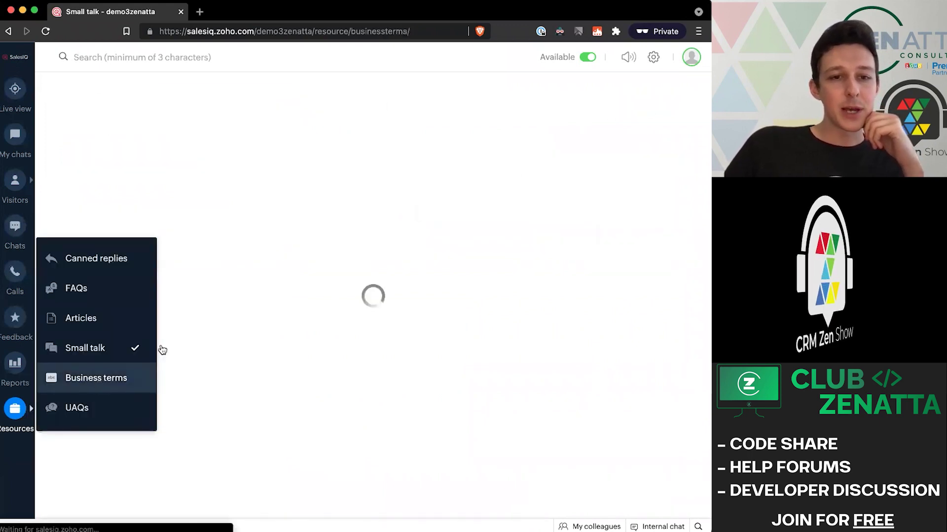
click(371, 356)
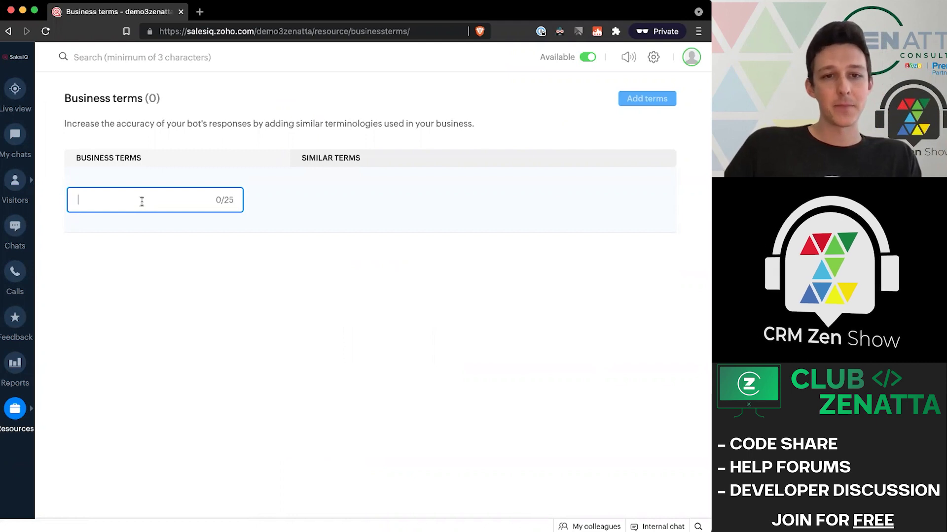
text(Transaction)
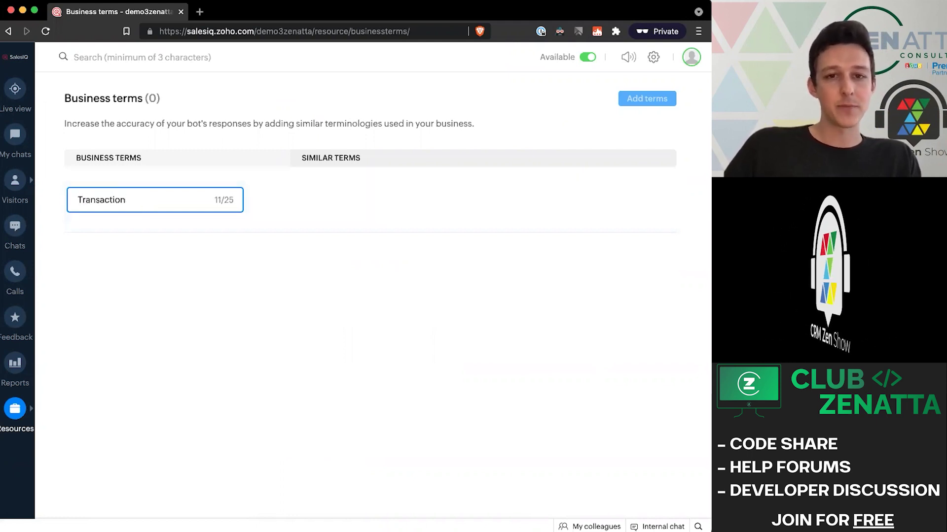
key(Return)
Add Invoice, Bill and Payment as similar terms, then go to Unanswered questions.
click(448, 202)
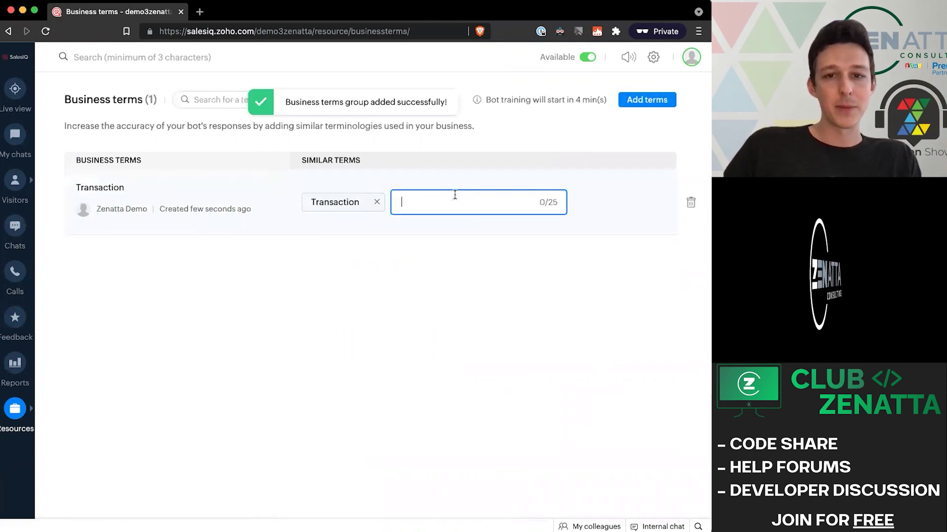
text(Invoice)
key(Return)
text(Bill)
key(Return)
text(Payment)
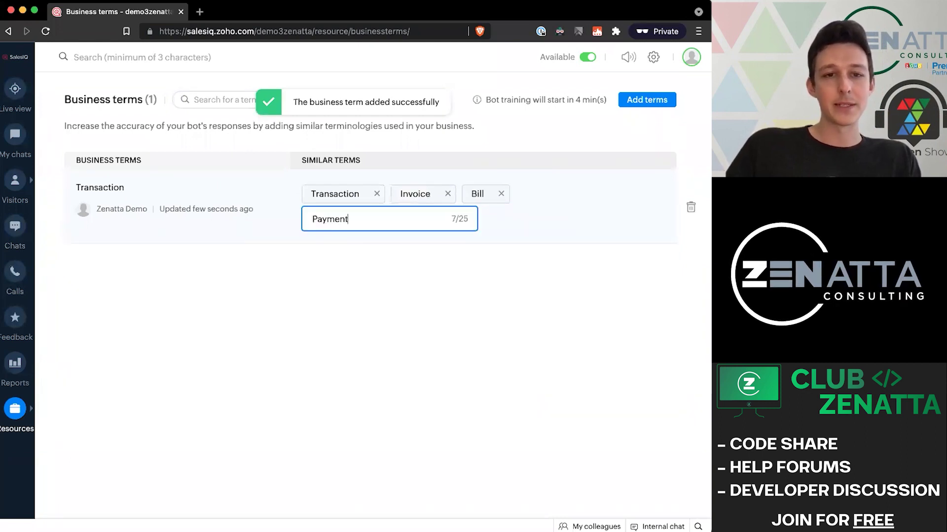
key(Return)
click(558, 239)
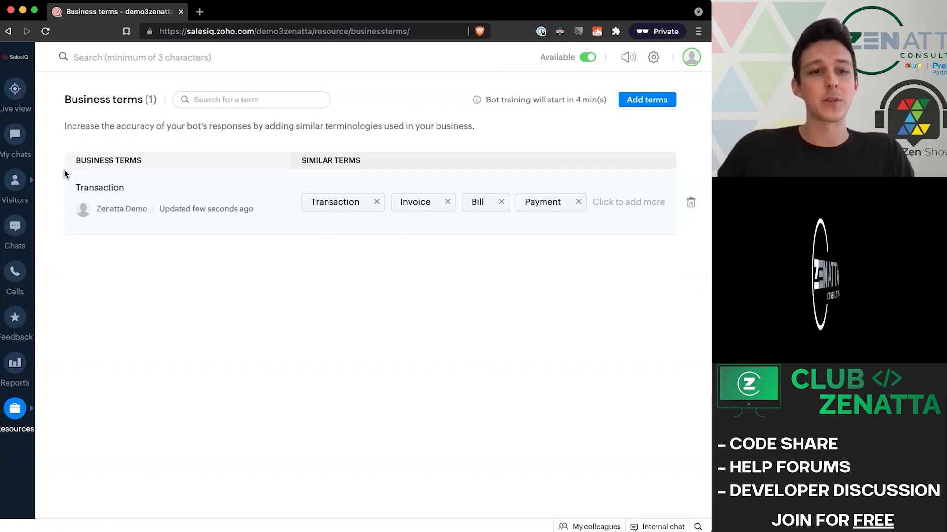
mouse_move(15, 427)
click(79, 409)
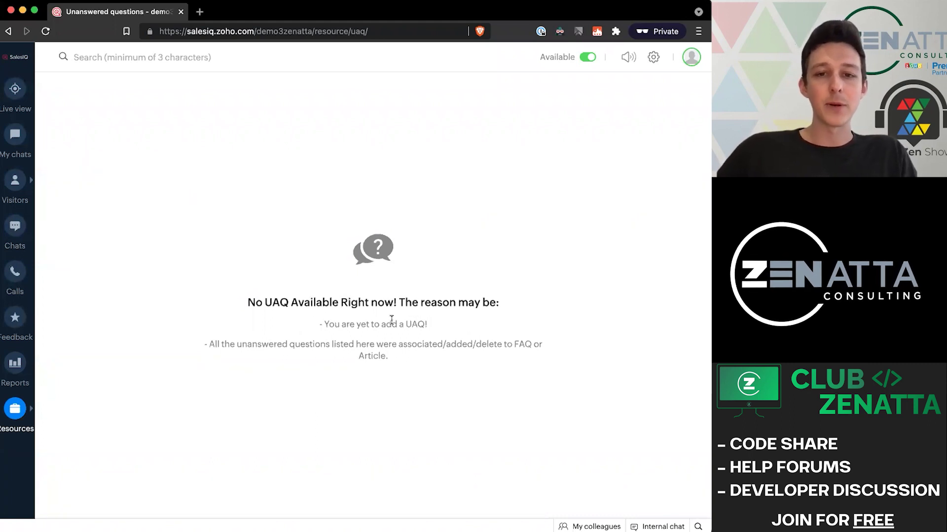
mouse_move(15, 420)
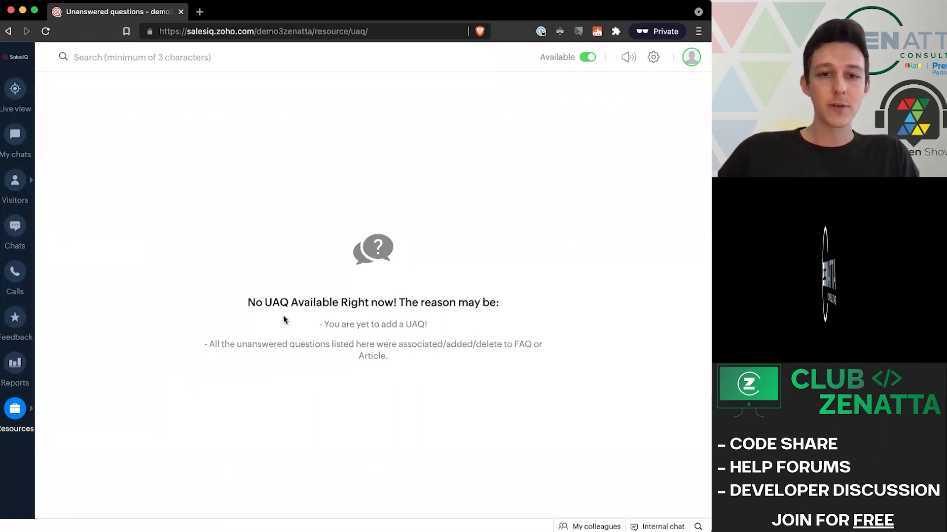
drag(261, 301, 292, 301)
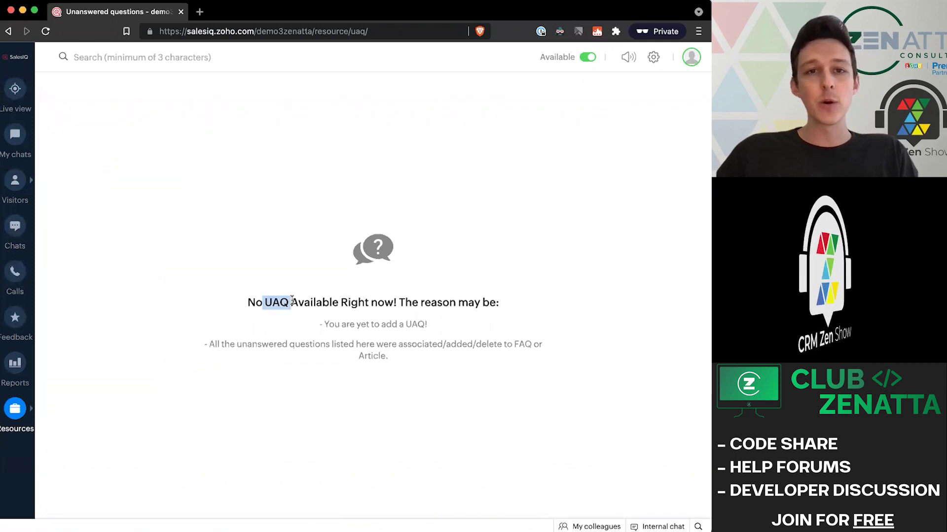
click(290, 306)
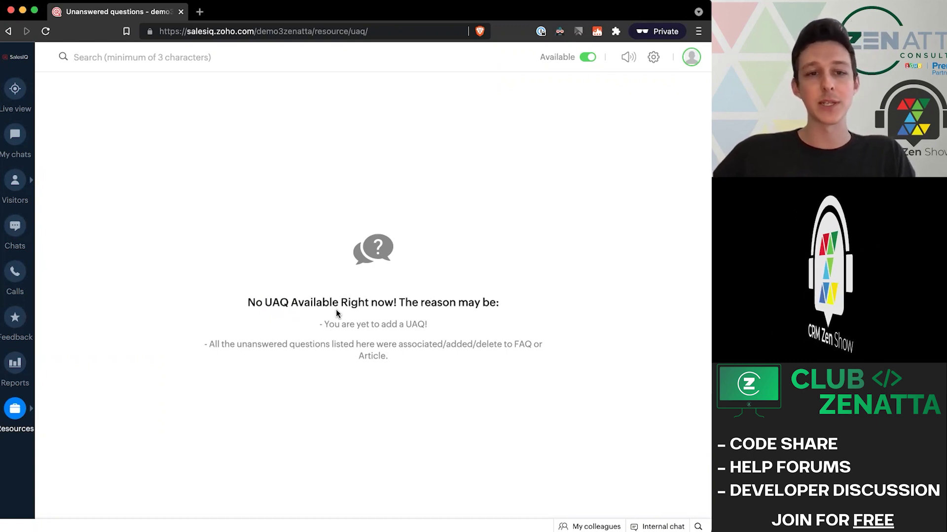
Open the Settings home page via the gear icon in the top bar.
click(654, 58)
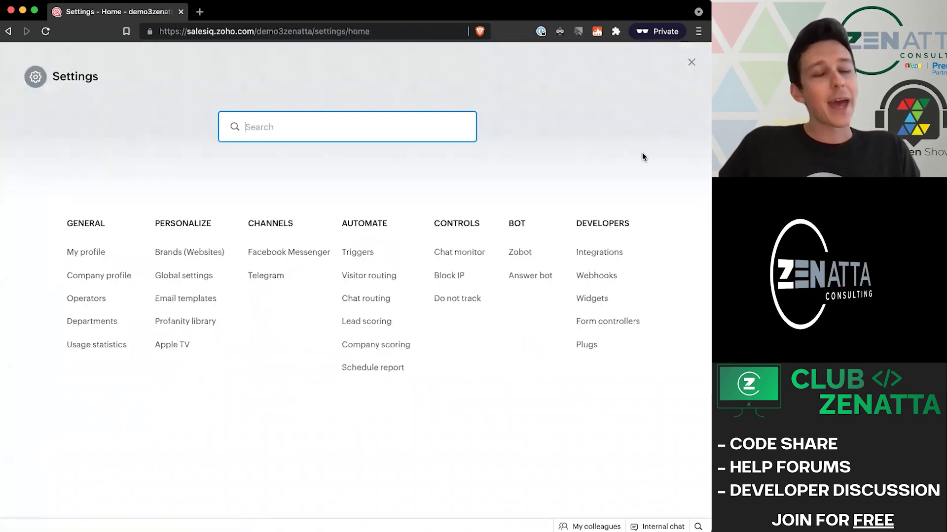